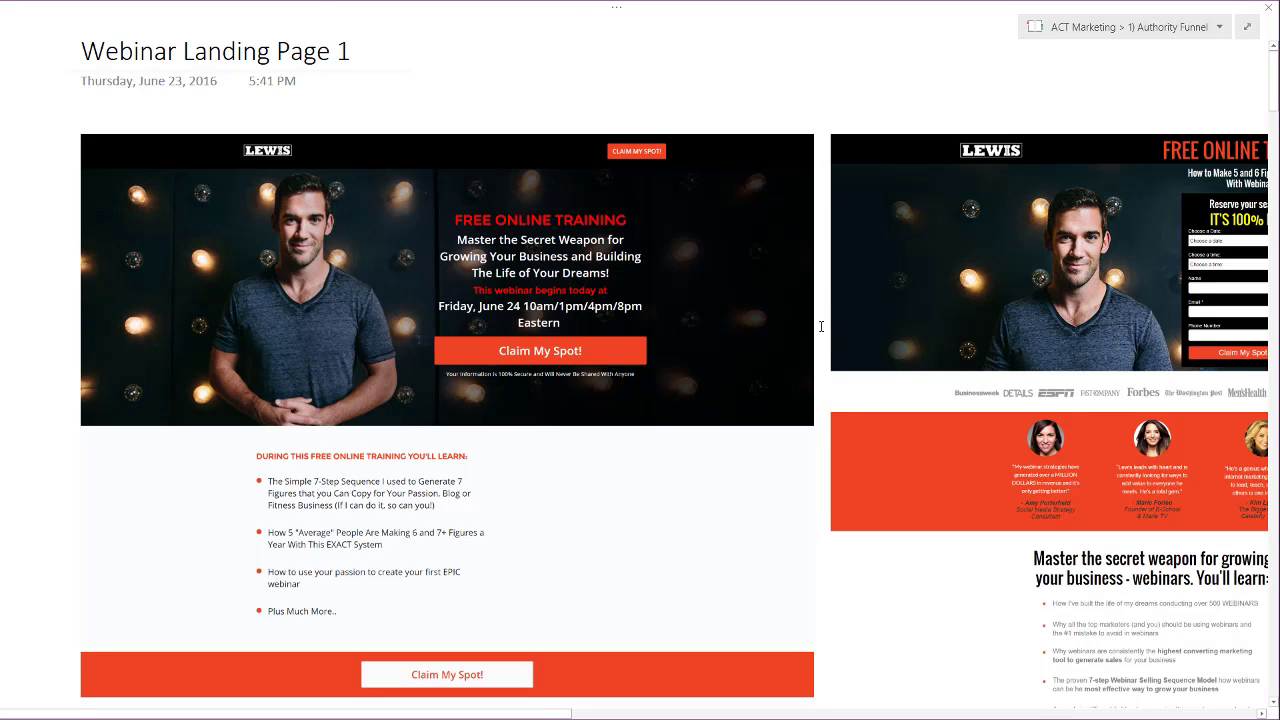
Step: Examine the Lewis Howes and Mike Dillard webinar registration page examples on the Webinar Landing Page 1 note
scroll(820, 327, down, 1)
scroll(820, 327, up, 1)
scroll(820, 327, down, 1)
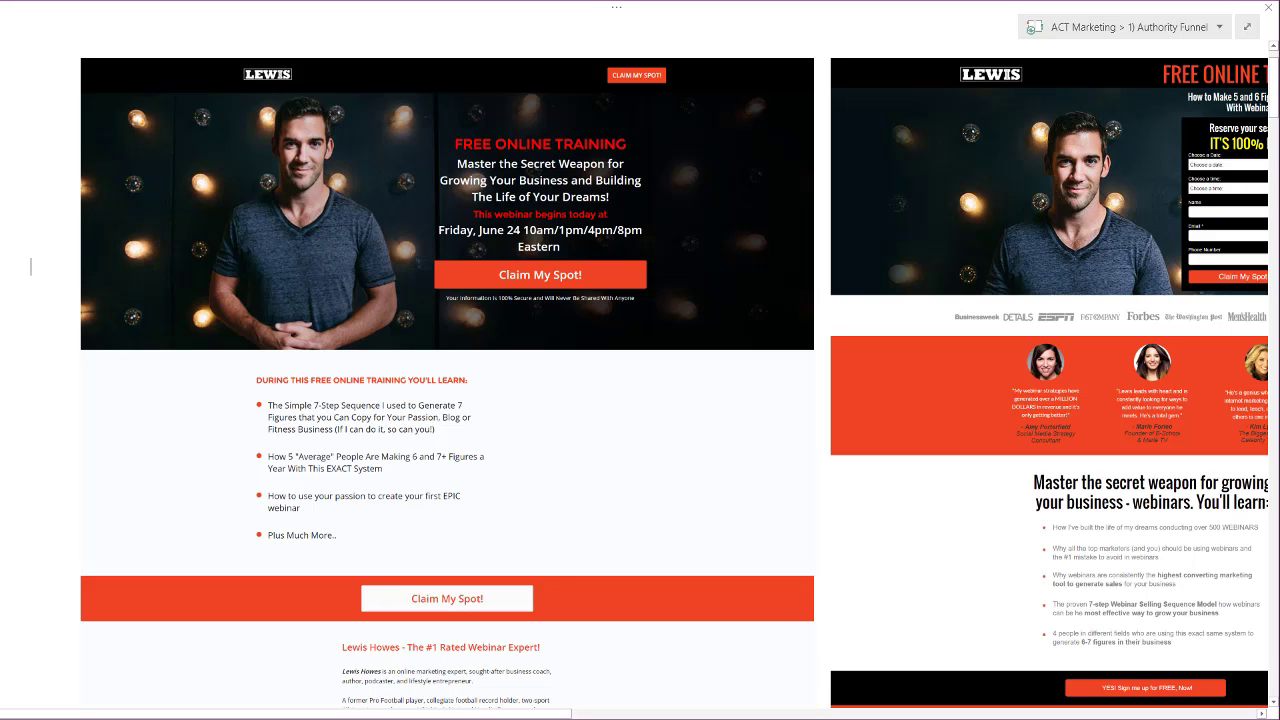
scroll(823, 289, down, 5)
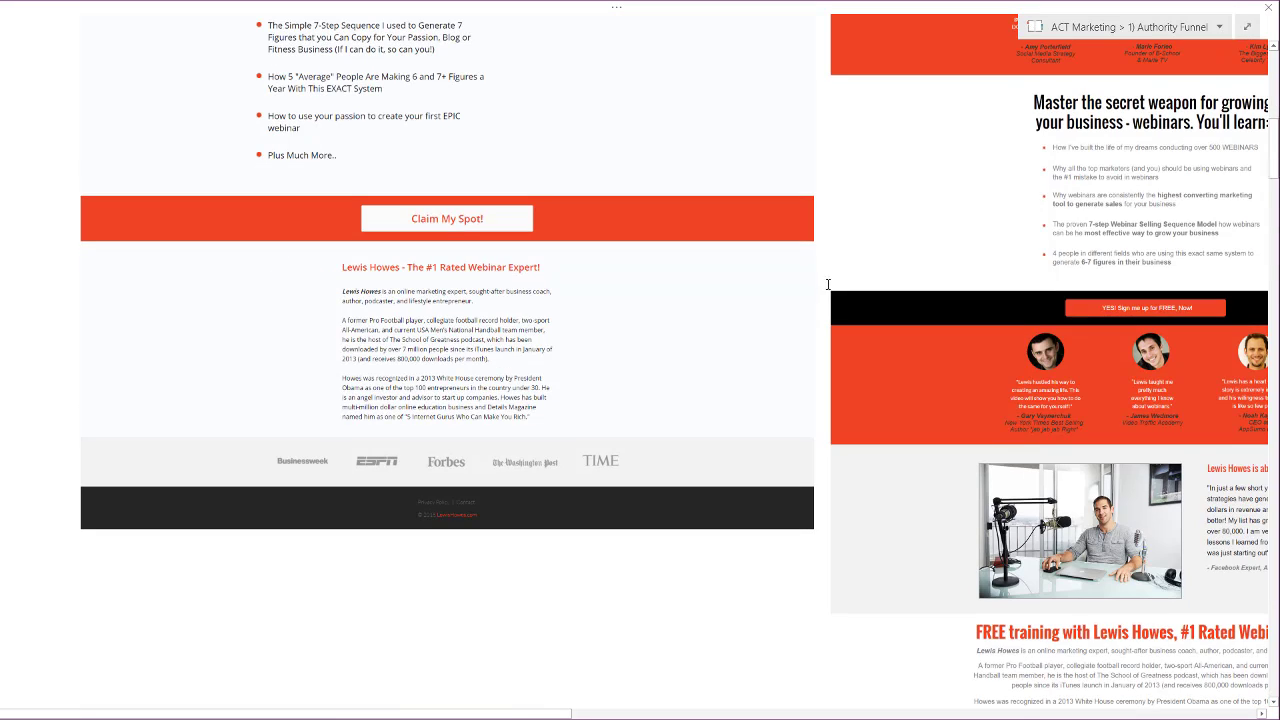
scroll(828, 284, down, 10)
scroll(733, 369, up, 1)
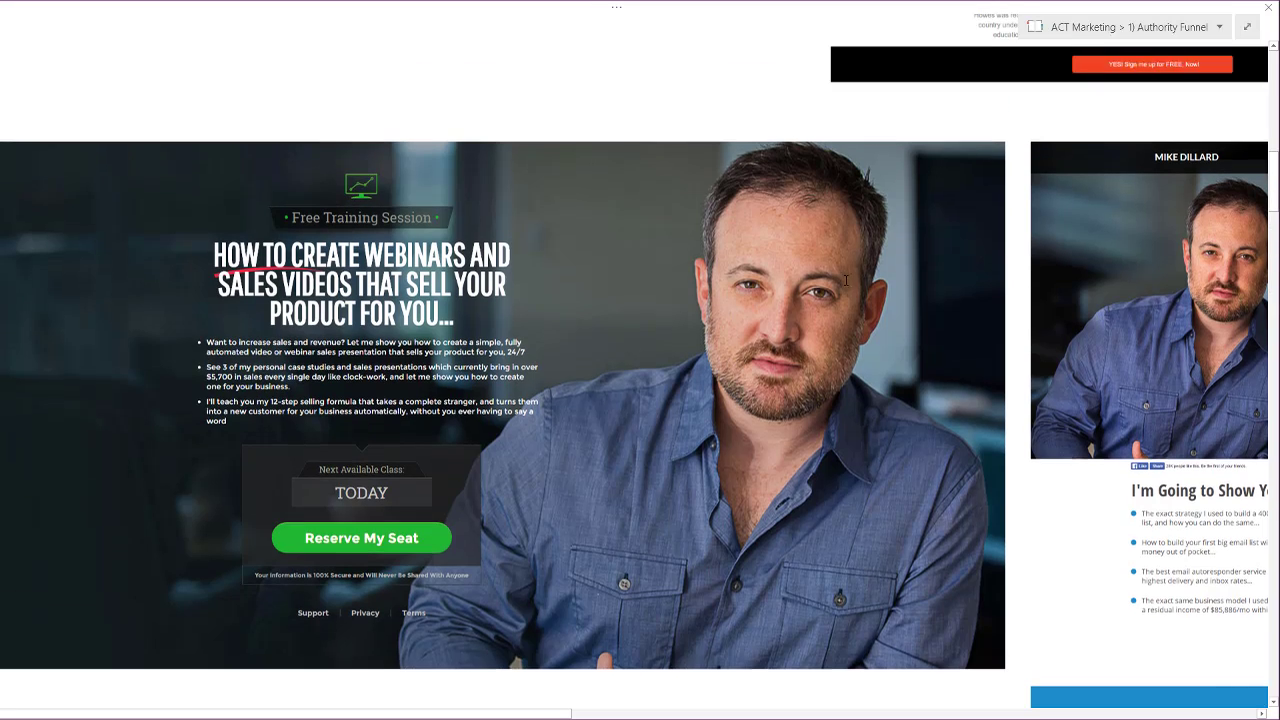
scroll(733, 369, down, 1)
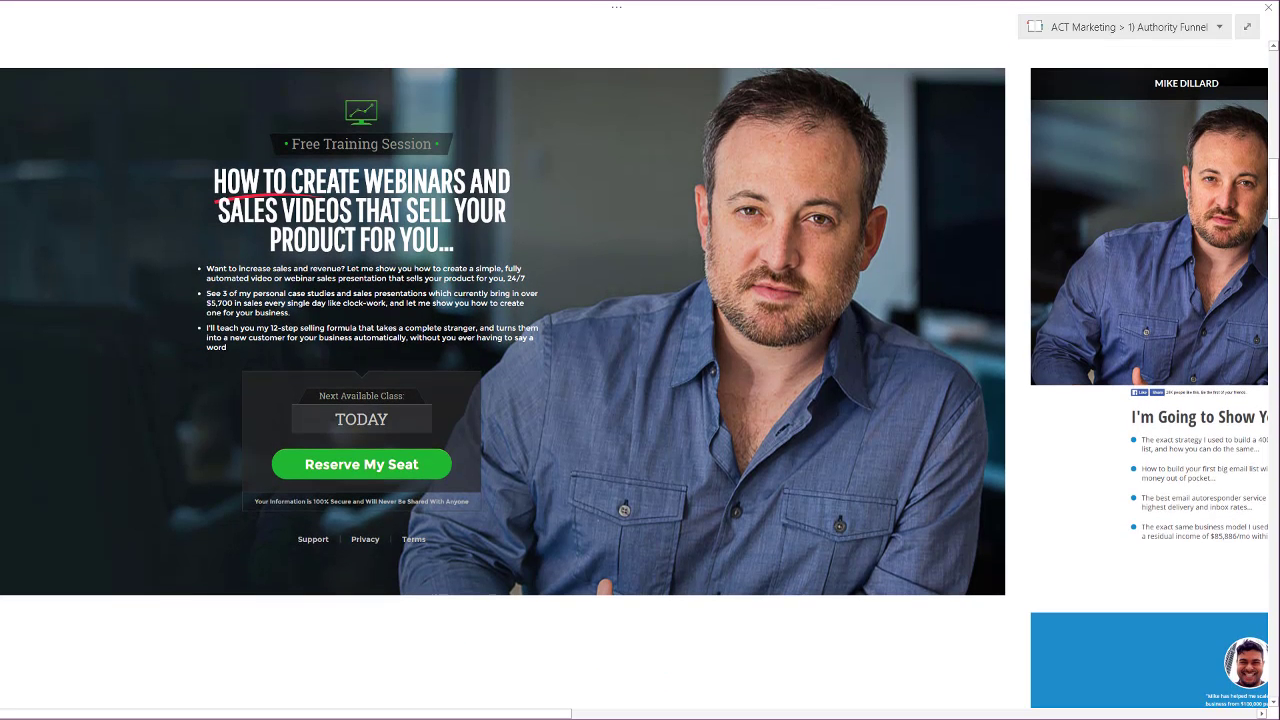
Step: Examine the Frank Kern, SamCart and Neil Patel webinar page examples further down the Webinar Landing Page 1 note
scroll(860, 323, down, 11)
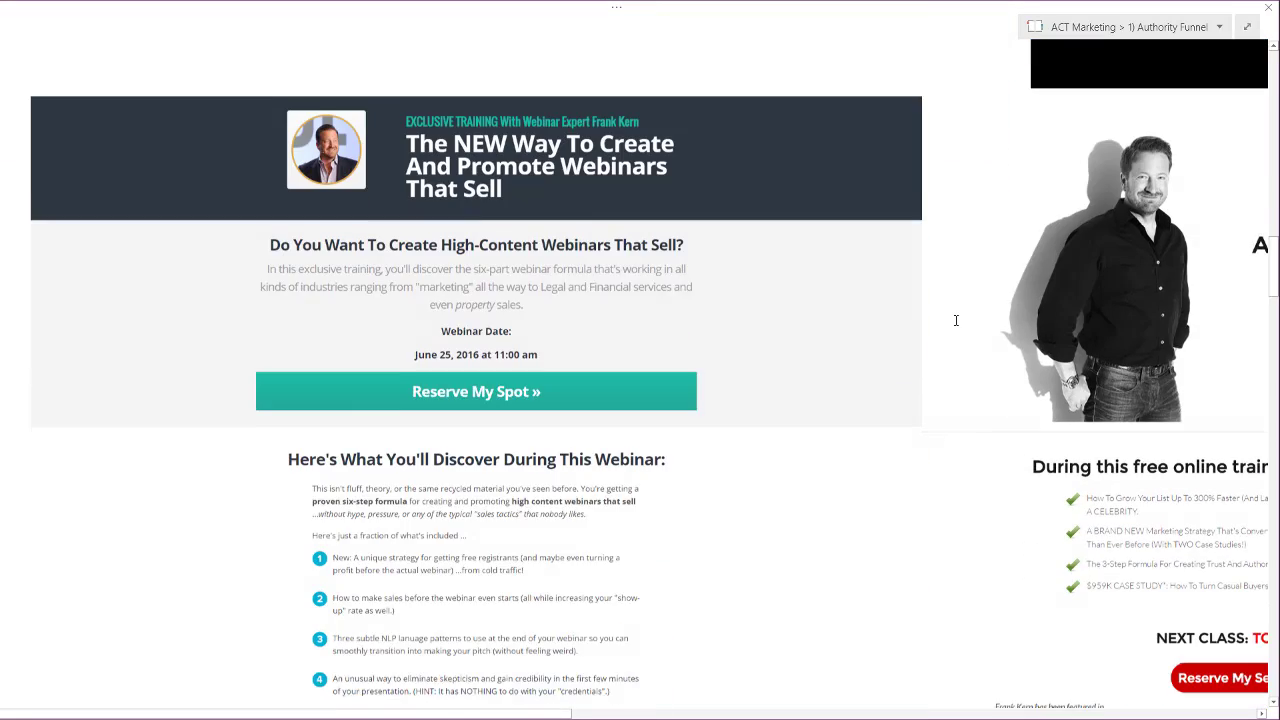
scroll(956, 320, down, 3)
scroll(953, 318, up, 3)
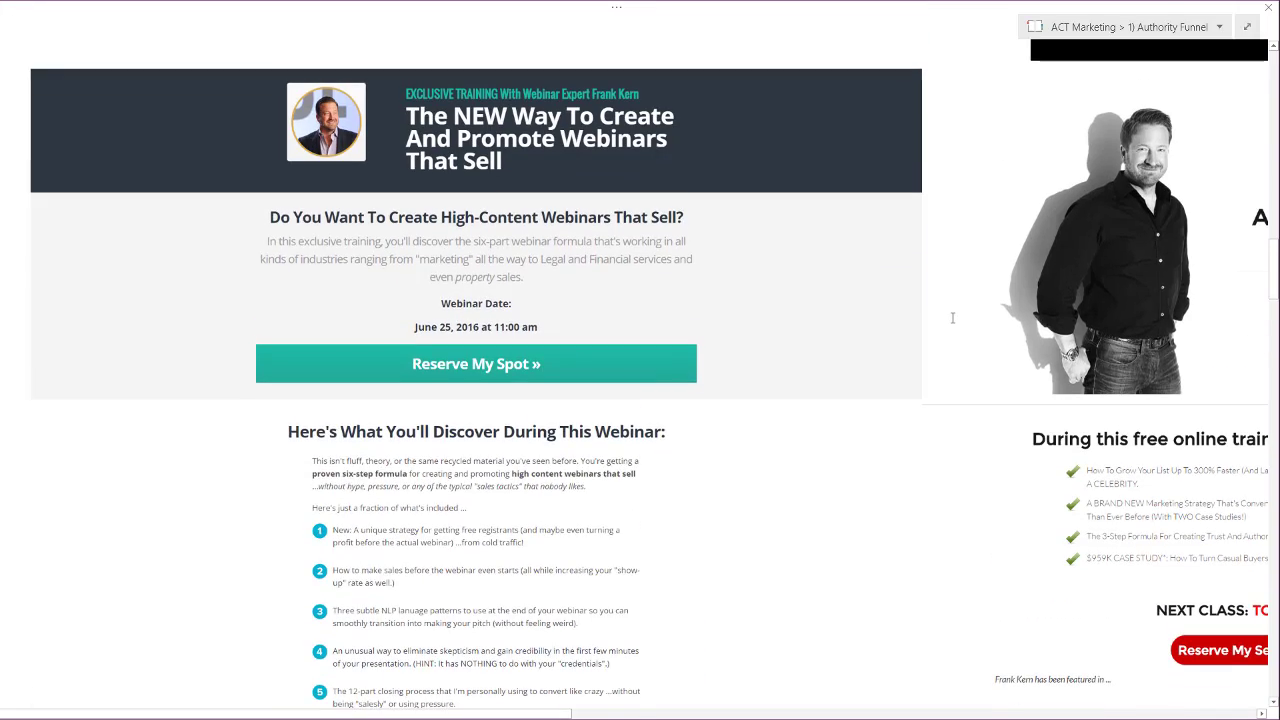
scroll(953, 318, right, 8)
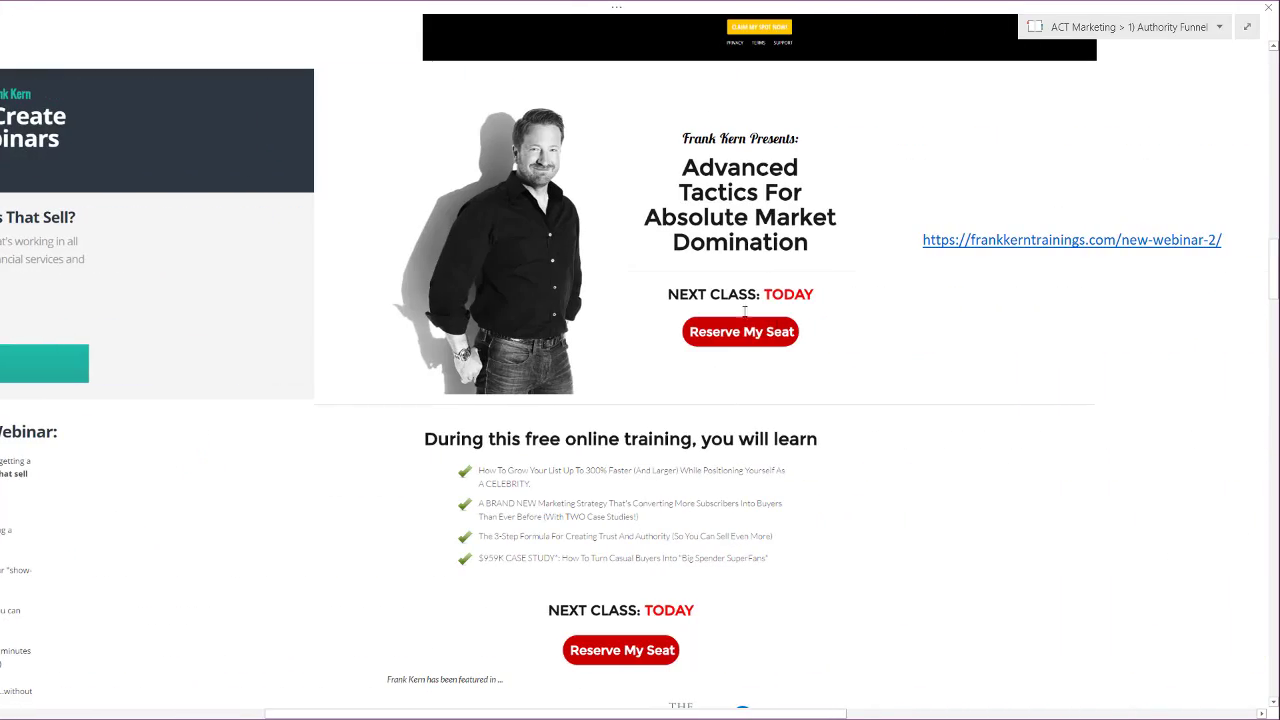
scroll(742, 306, left, 8)
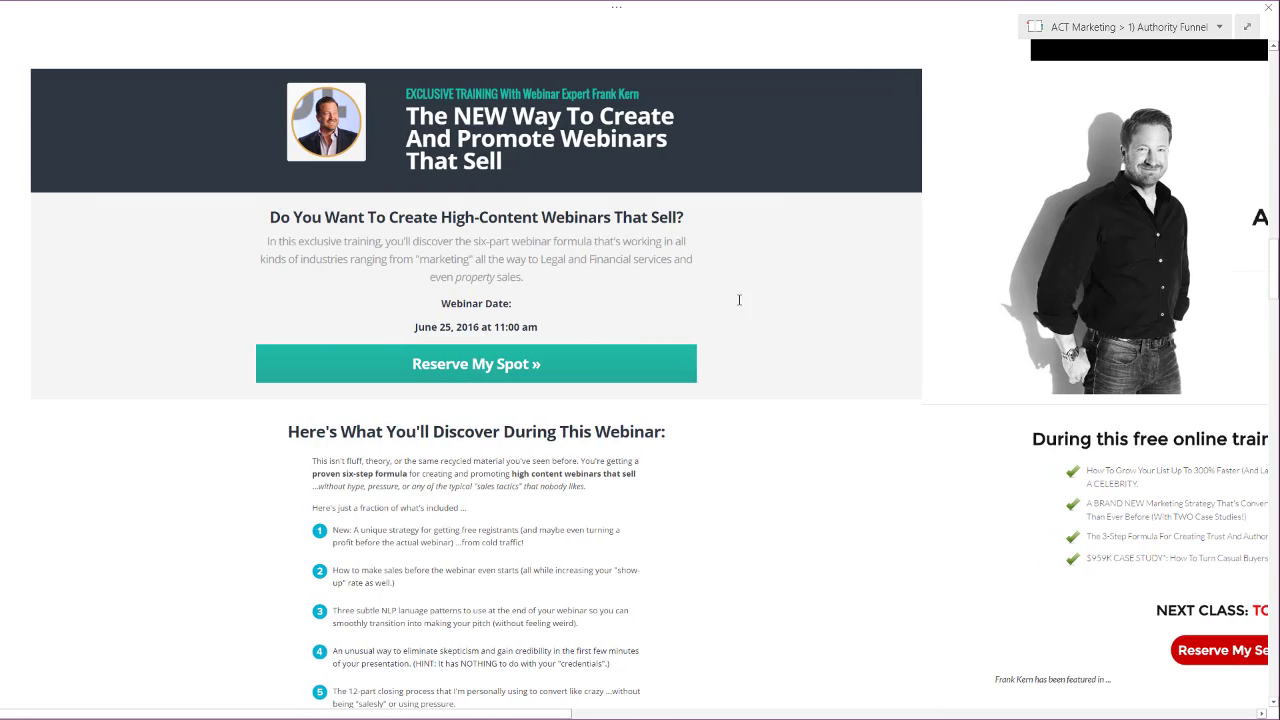
scroll(739, 300, down, 10)
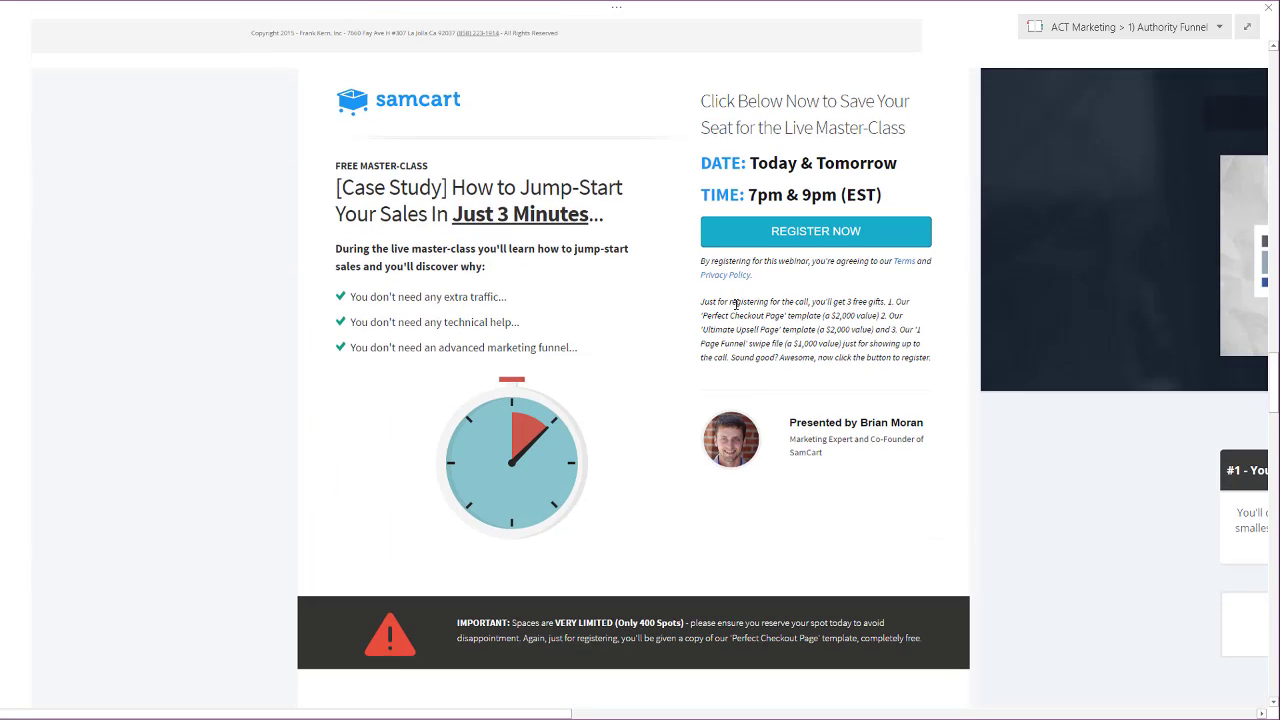
scroll(168, 397, down, 10)
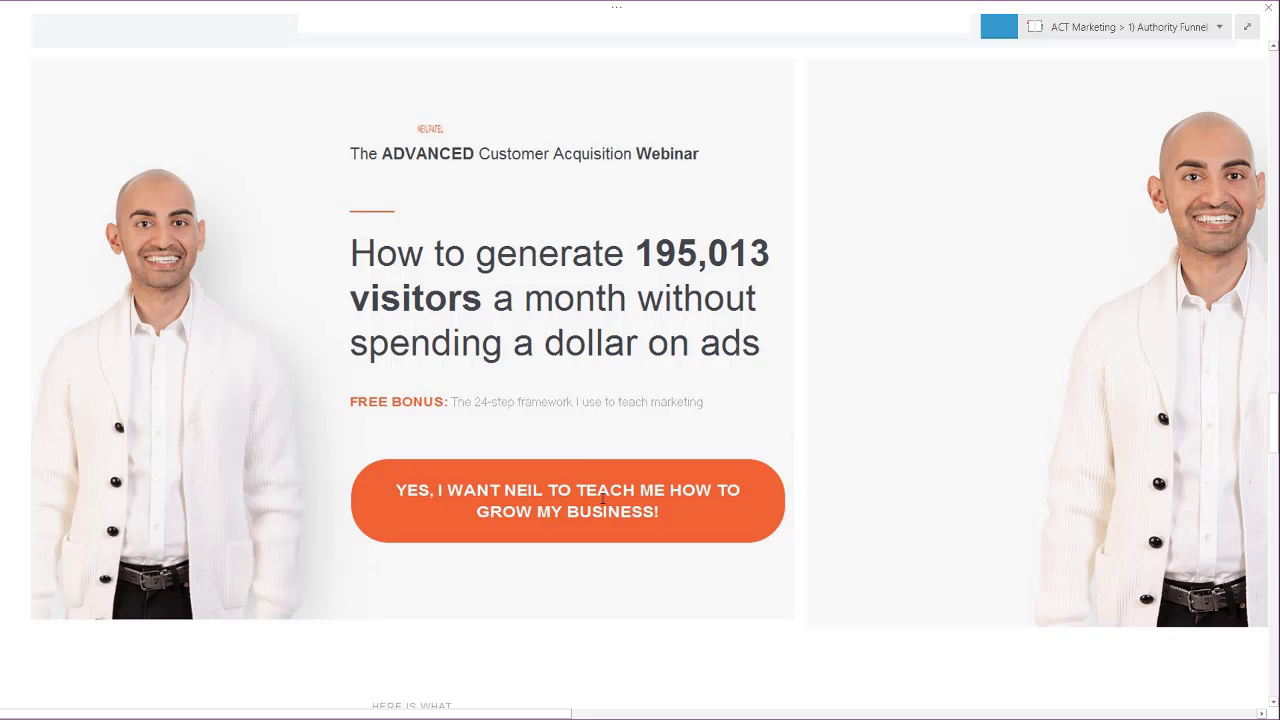
scroll(214, 394, down, 6)
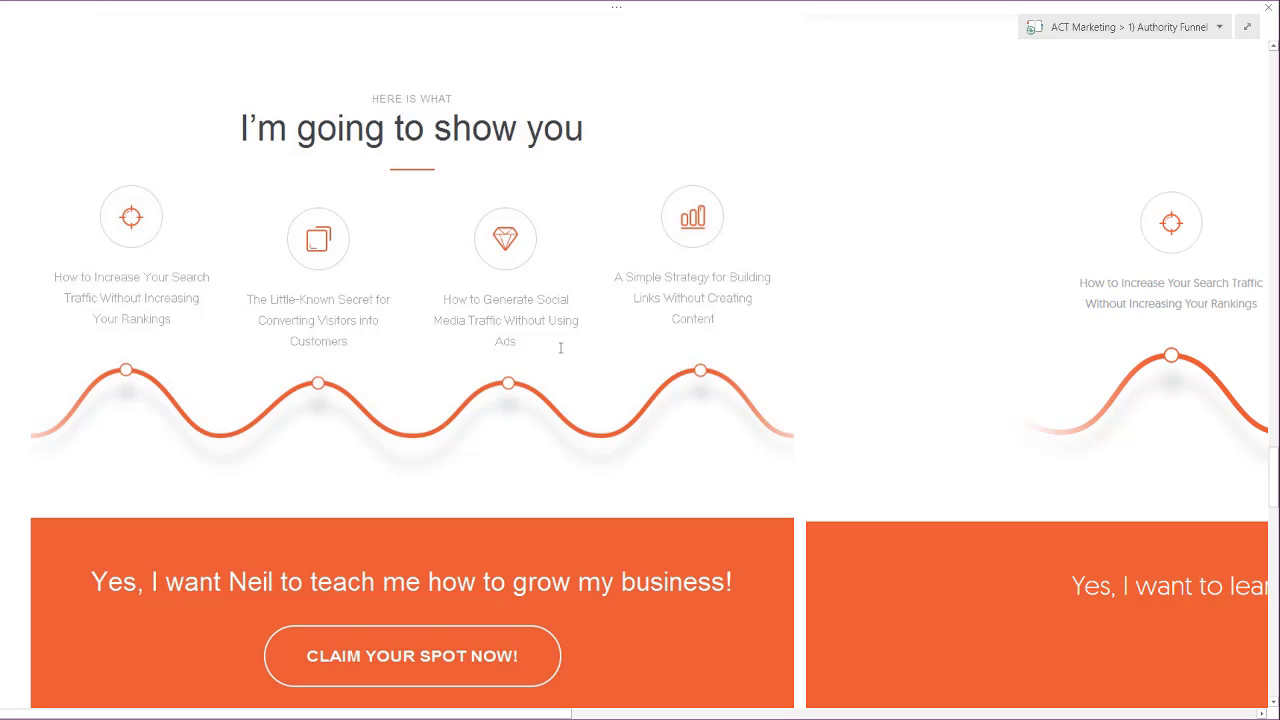
Step: Look over the Webinar Landing 2 note, from its lower examples up to the Lewis Howes, Mike Dillard and Foundr masterclass pages
scroll(560, 348, down, 15)
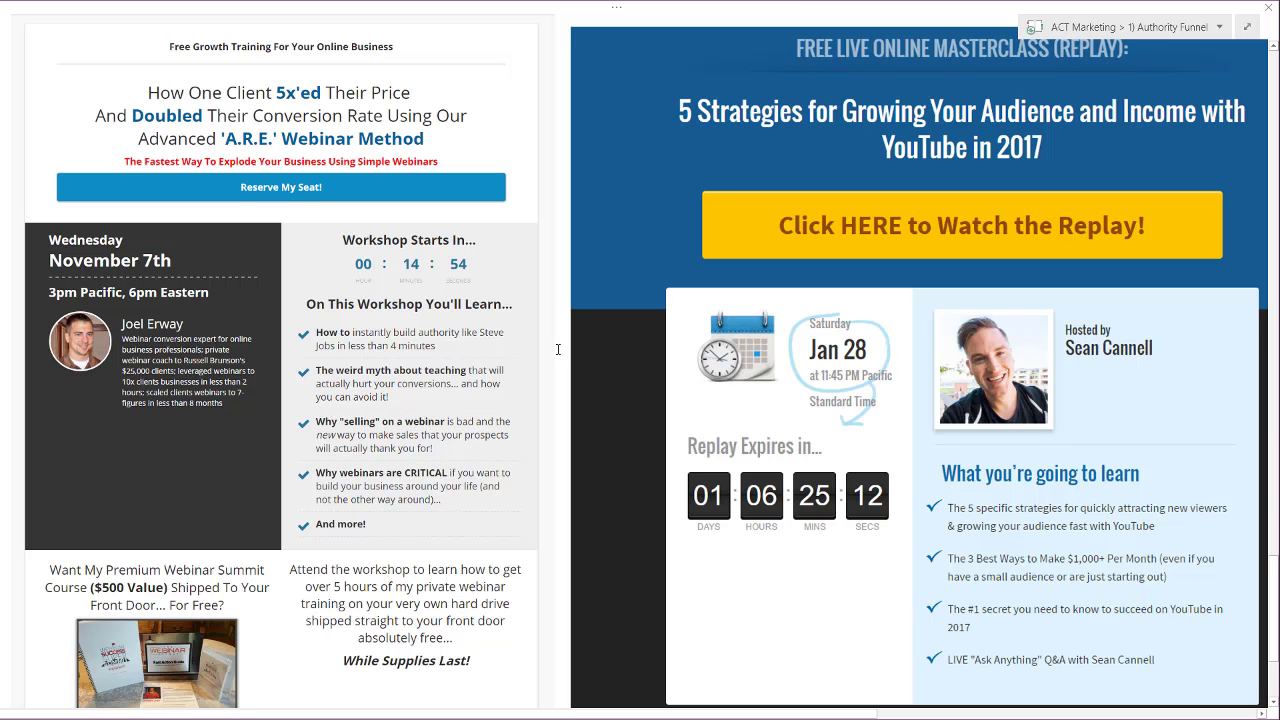
scroll(563, 345, up, 2)
scroll(564, 343, up, 13)
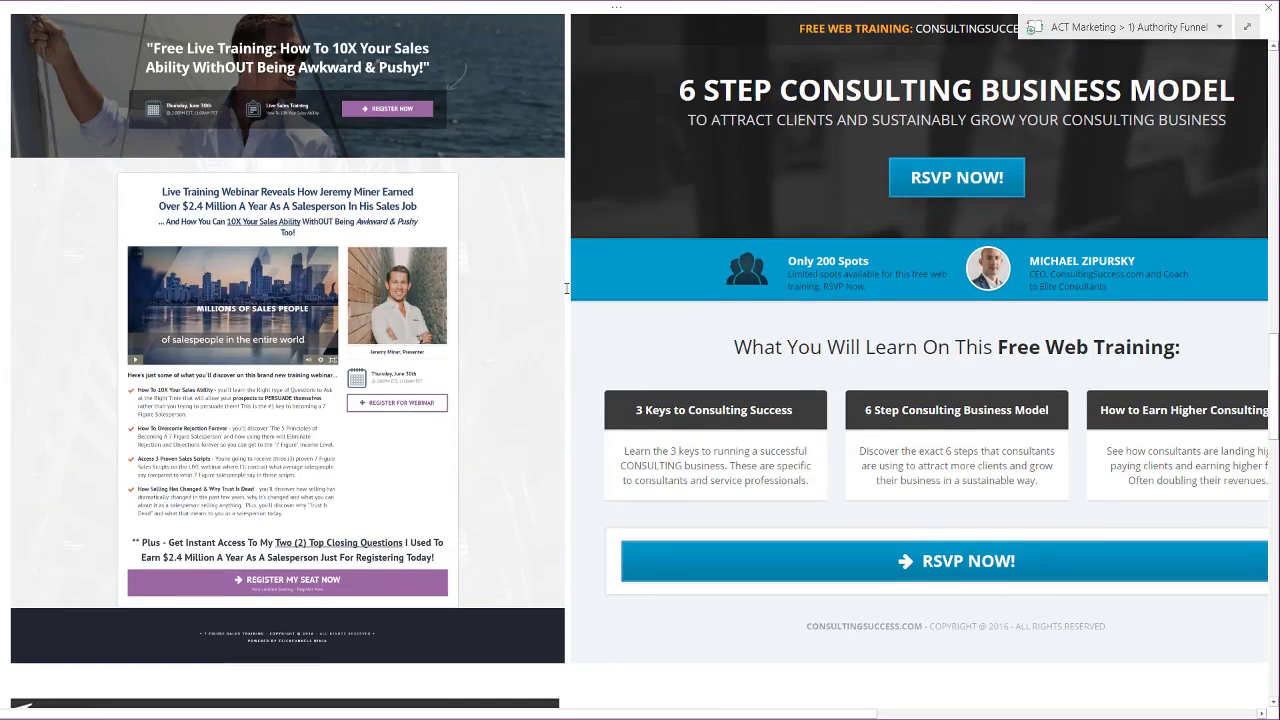
scroll(566, 287, up, 10)
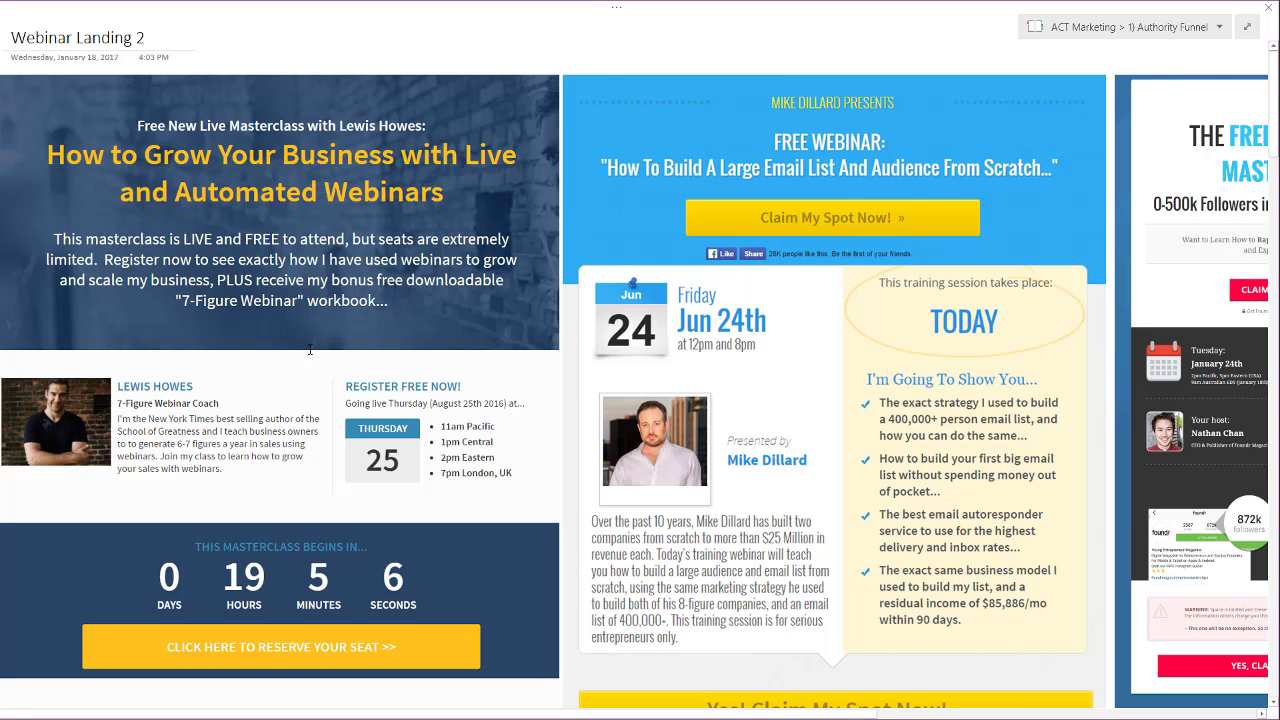
scroll(812, 448, down, 2)
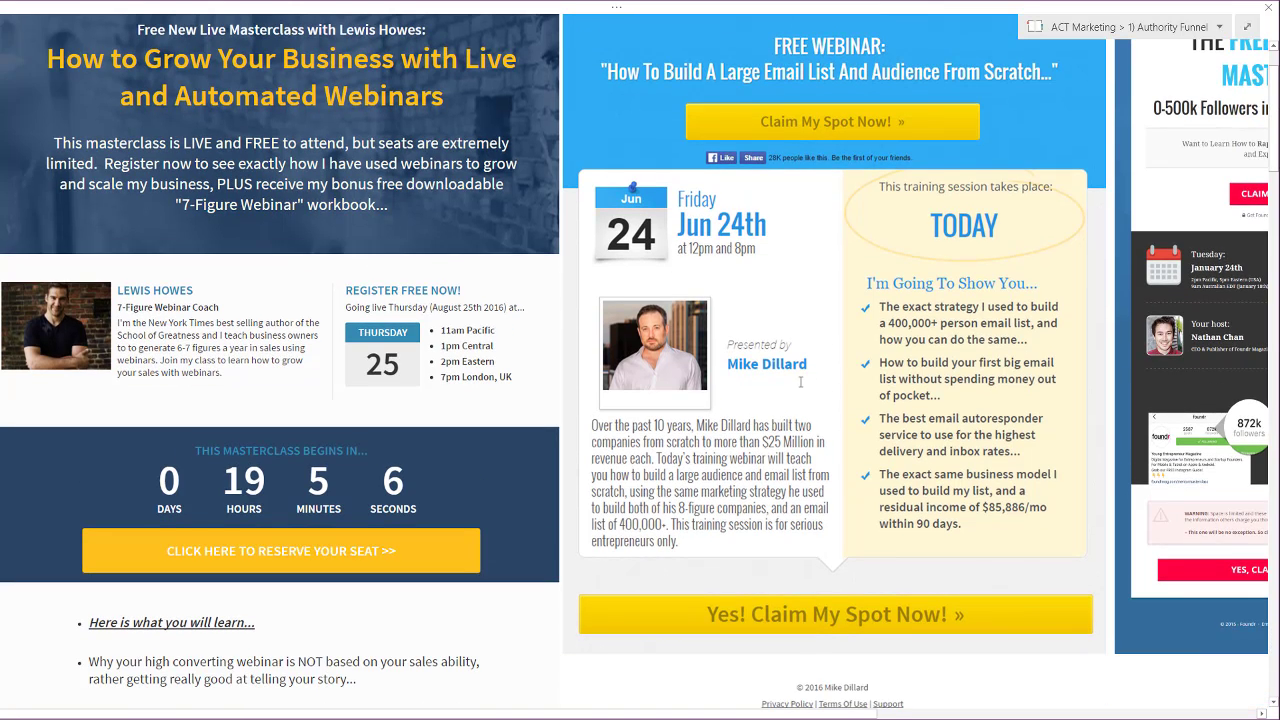
scroll(676, 390, up, 1)
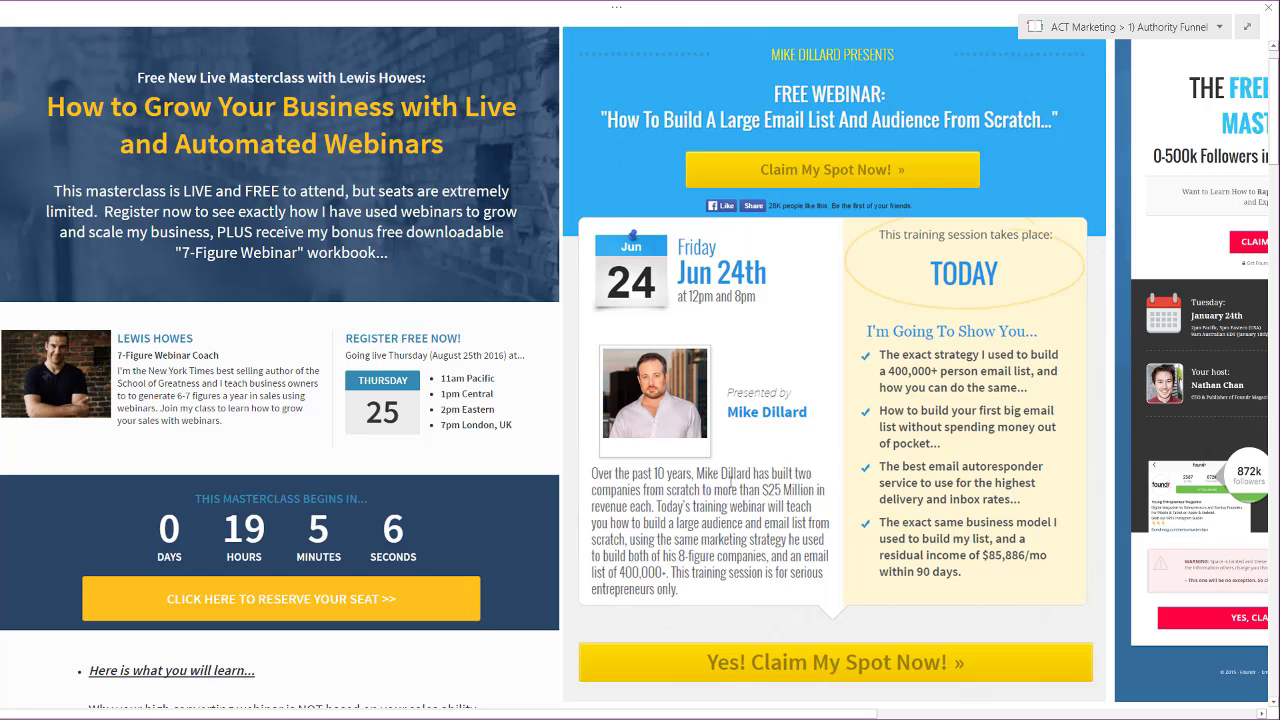
scroll(827, 435, right, 11)
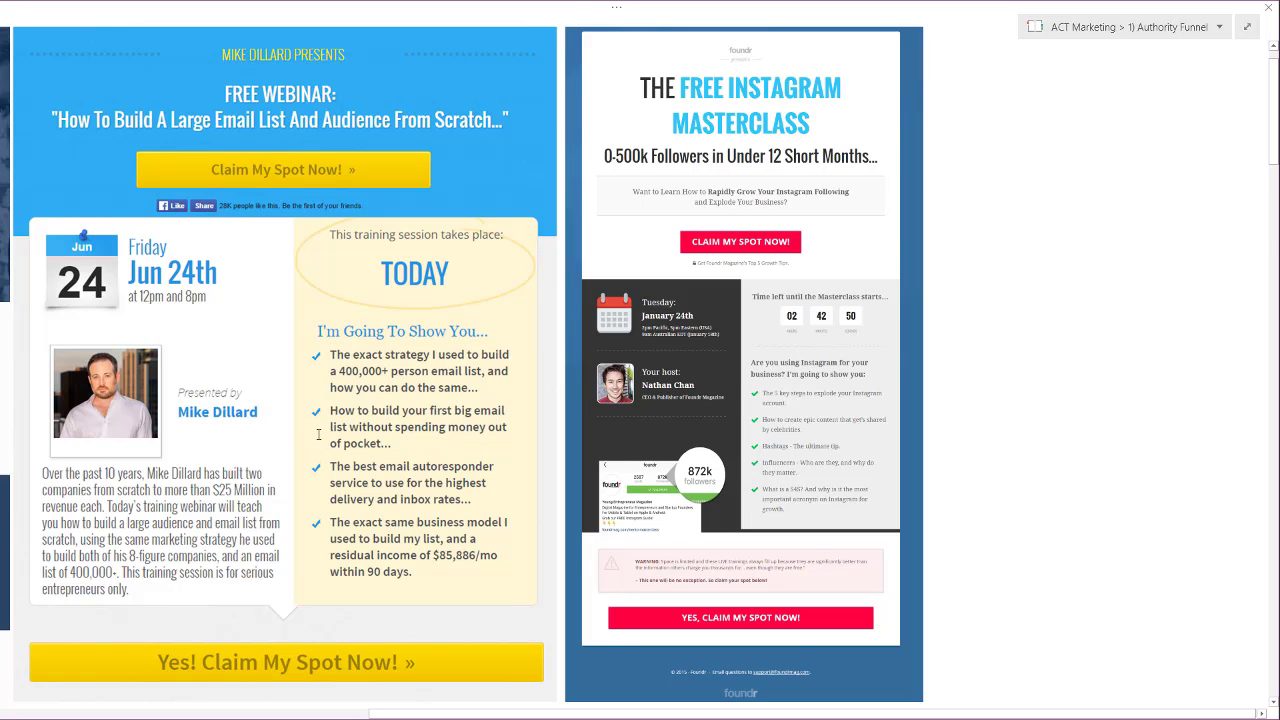
scroll(318, 434, up, 1)
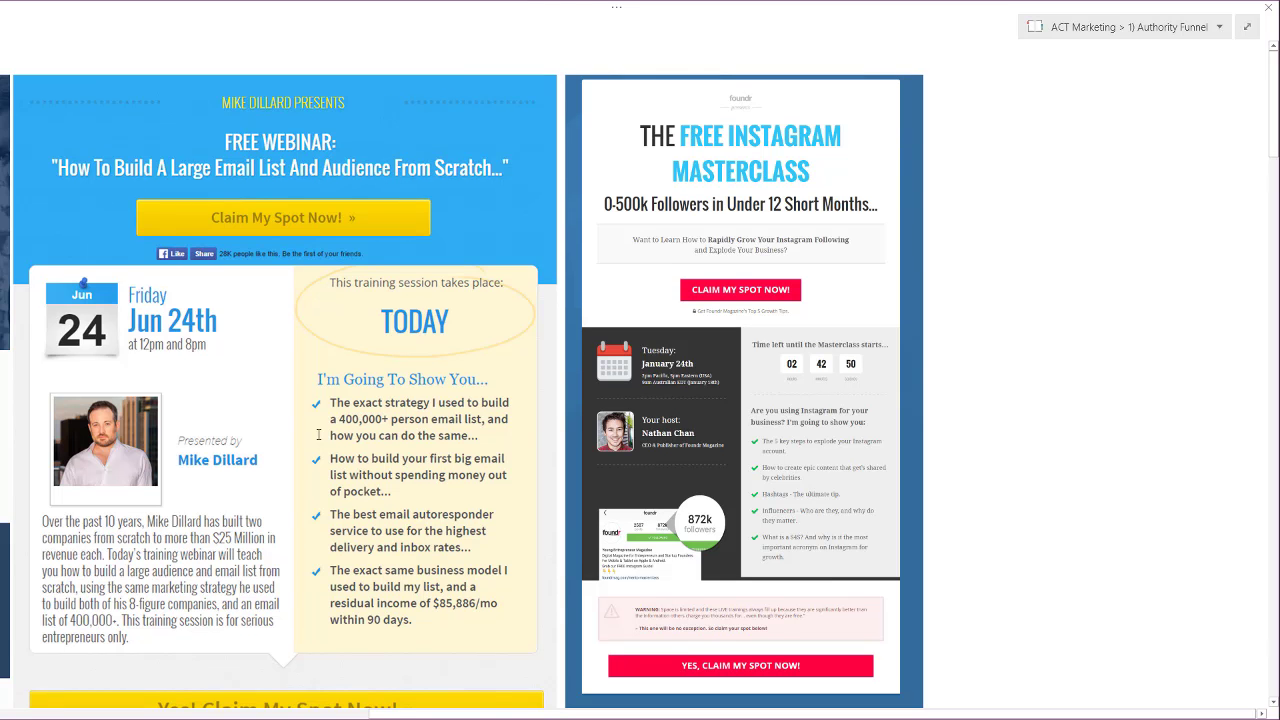
Step: Review the Webinar Landing Page 1 examples again, from Neil Patel's page back up to the Lewis Howes page at the start
scroll(318, 434, down, 15)
scroll(390, 420, up, 15)
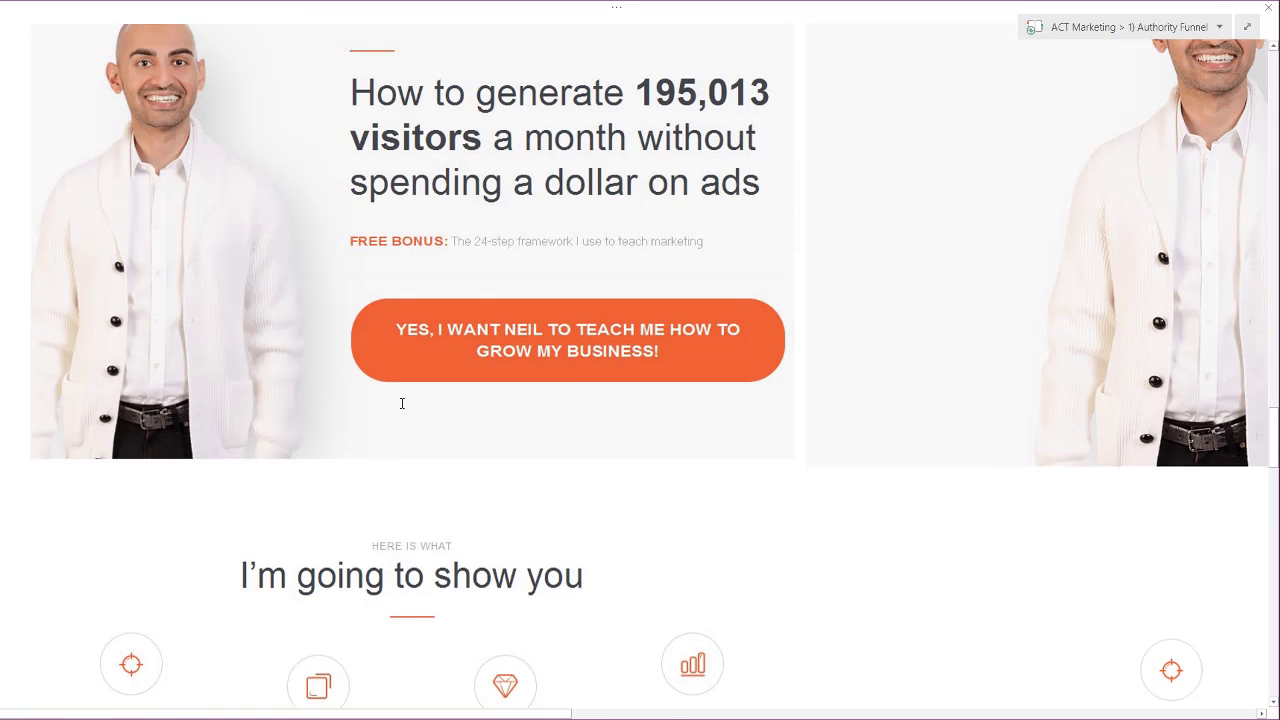
scroll(407, 411, up, 10)
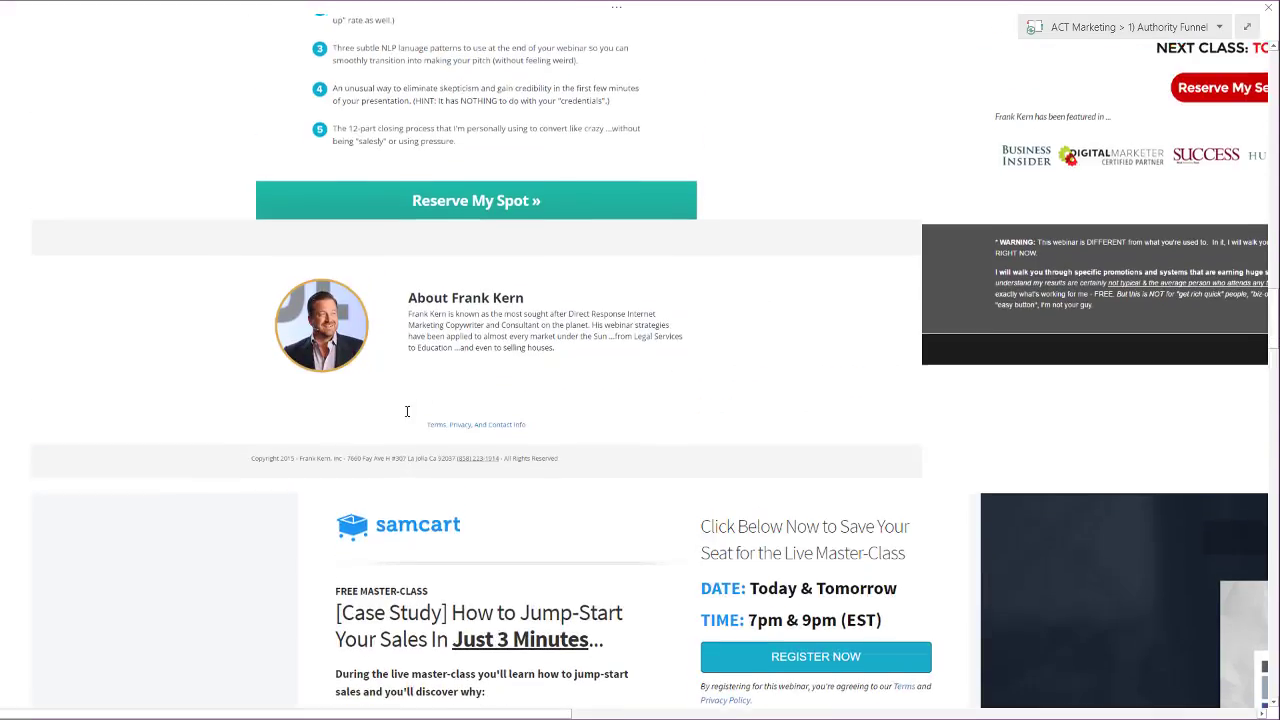
scroll(407, 411, up, 4)
scroll(407, 411, up, 10)
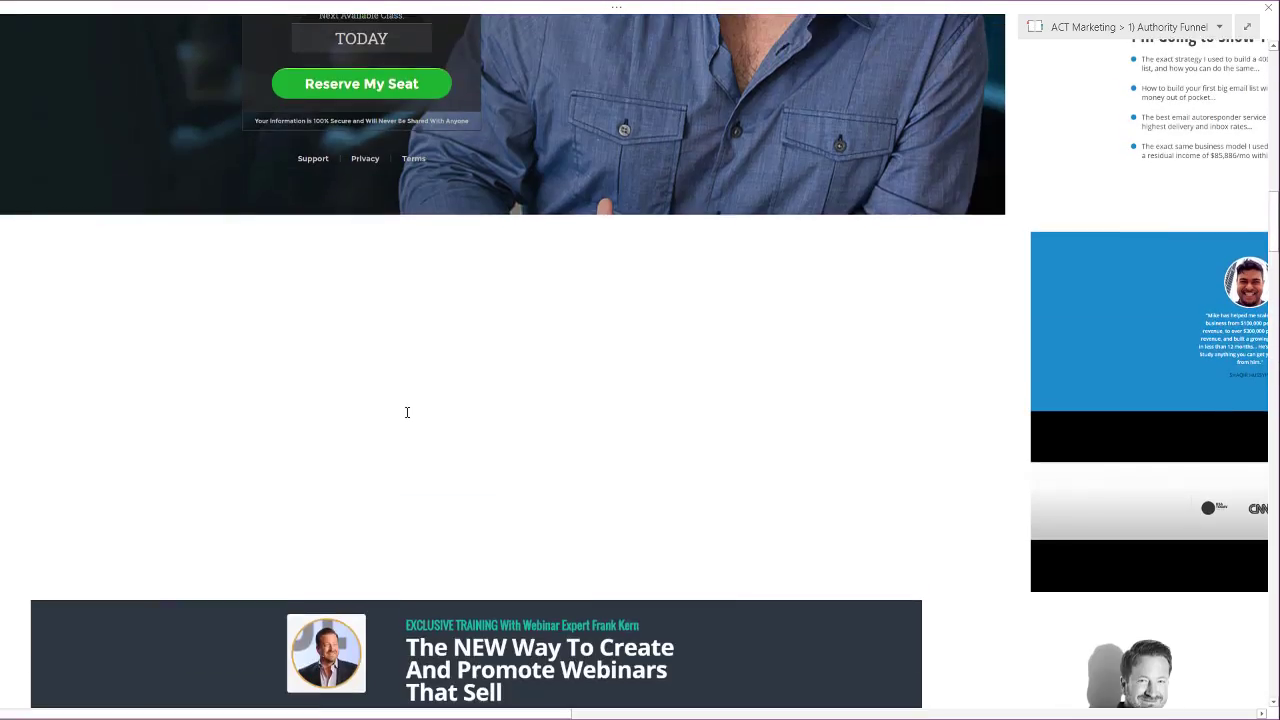
scroll(589, 387, down, 1)
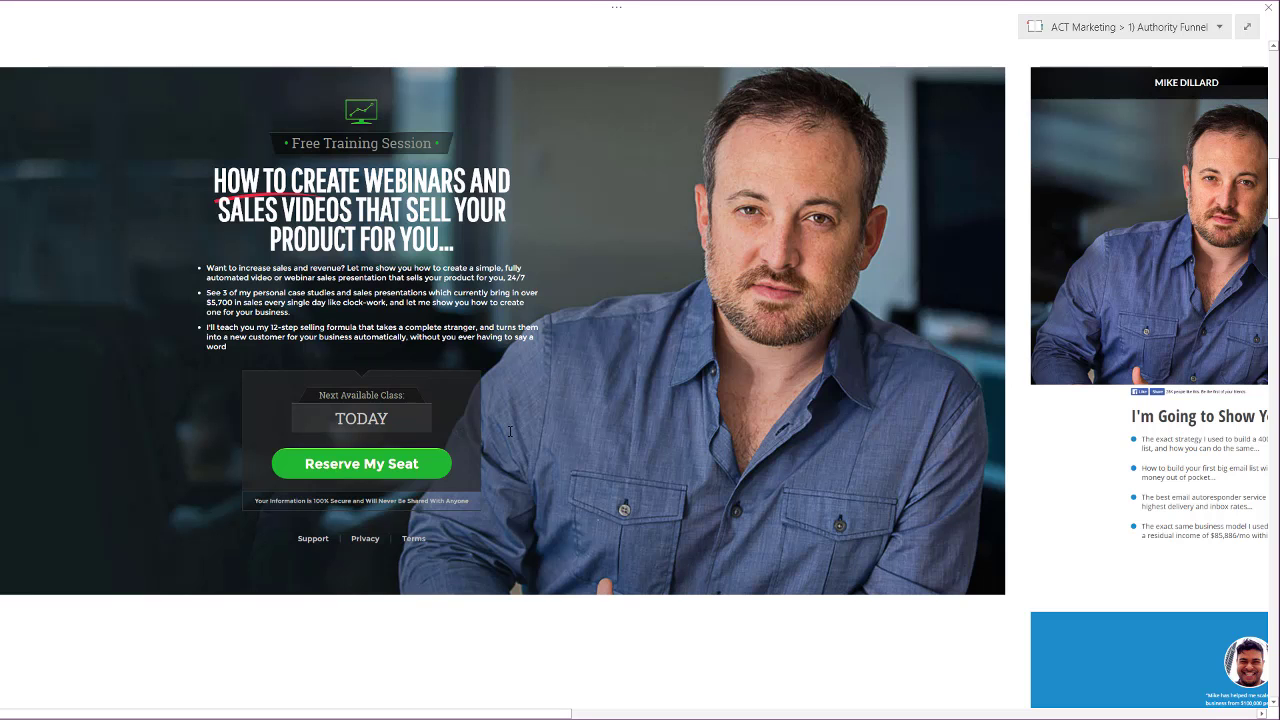
scroll(509, 431, up, 2)
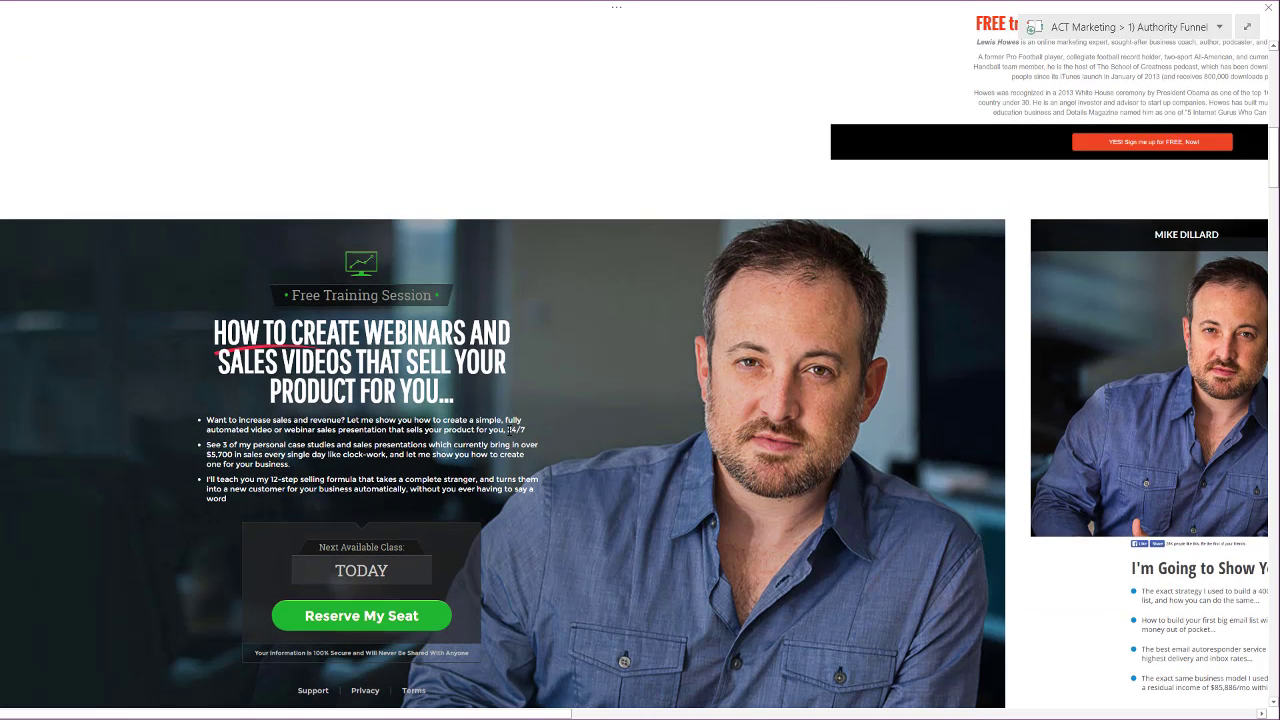
scroll(509, 431, up, 4)
scroll(509, 430, up, 5)
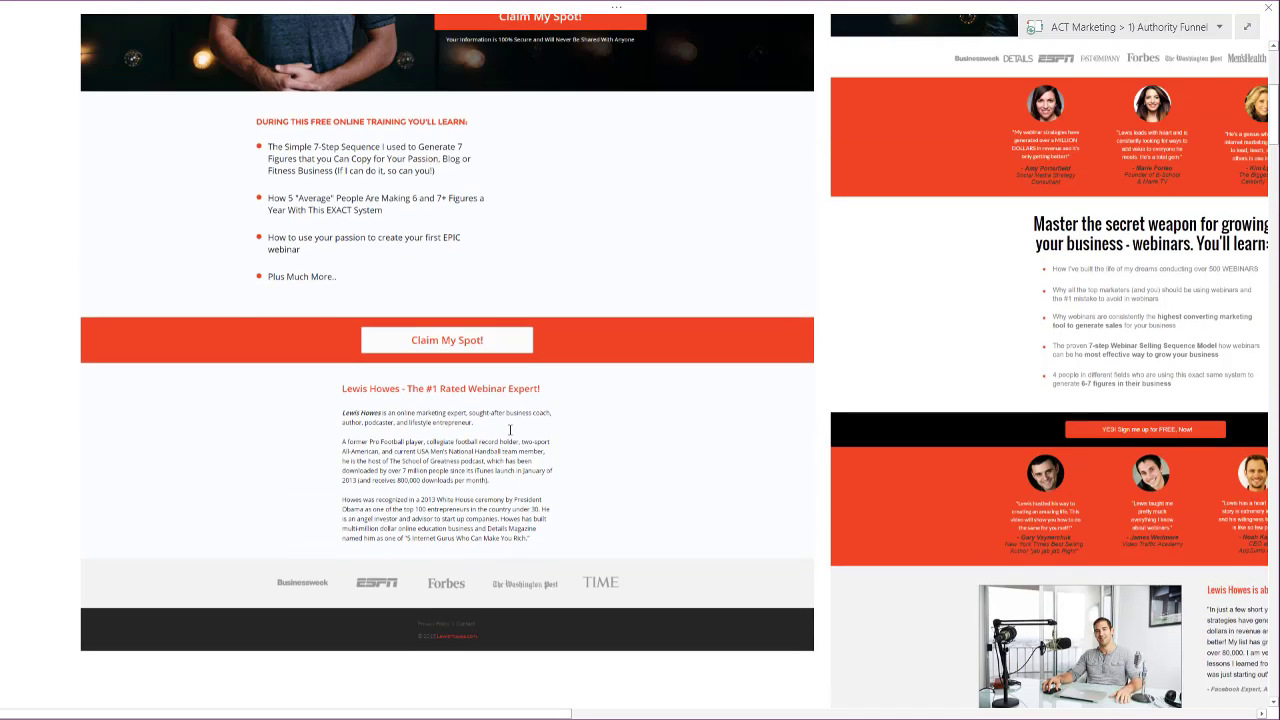
scroll(510, 429, up, 2)
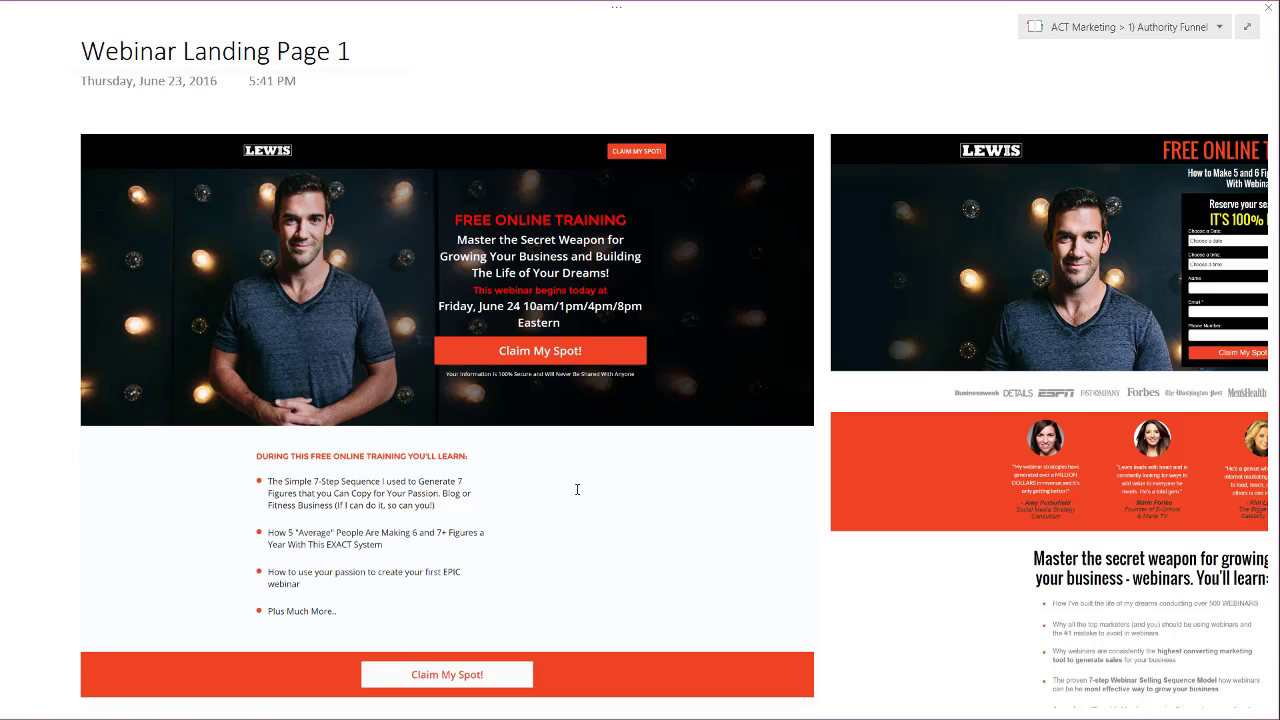
Step: Return to the Webinar Landing 2 note and compare its examples down to the Traffic and Funnels and Teachable registration pages
key(ctrl+Page_Down)
key(ctrl+Page_Down)
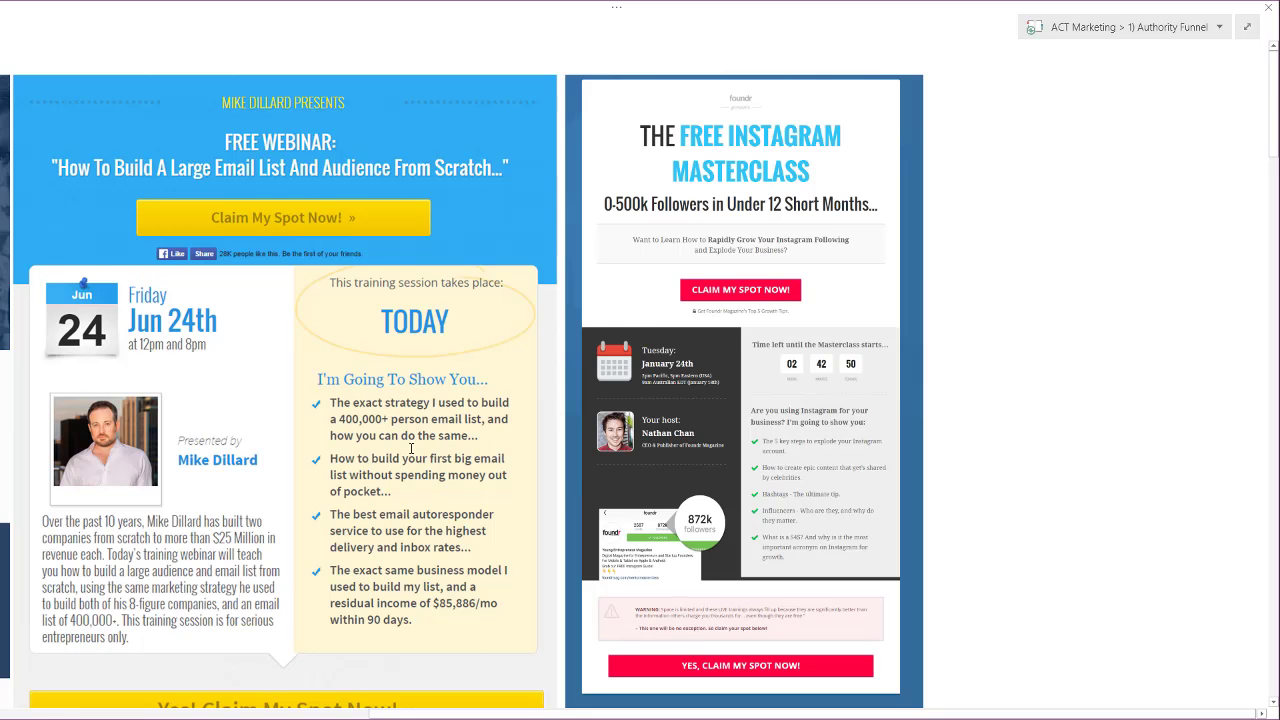
scroll(411, 448, down, 3)
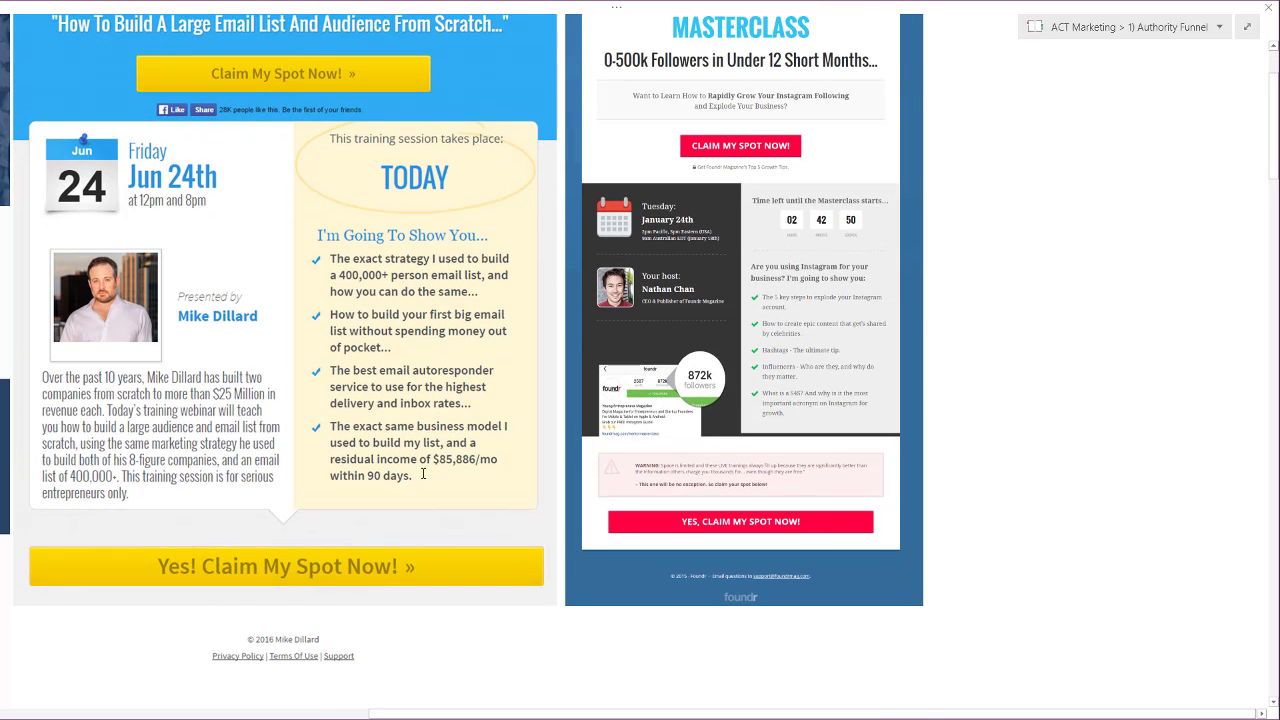
scroll(430, 468, down, 4)
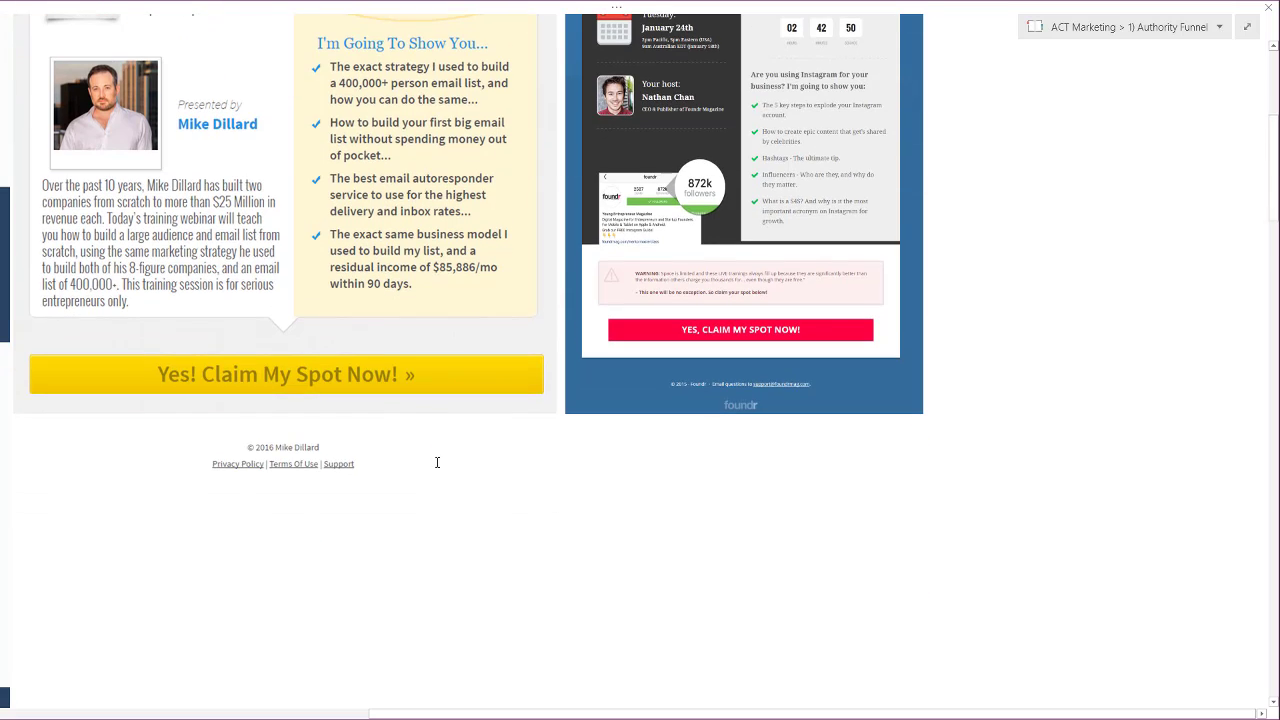
scroll(437, 462, down, 18)
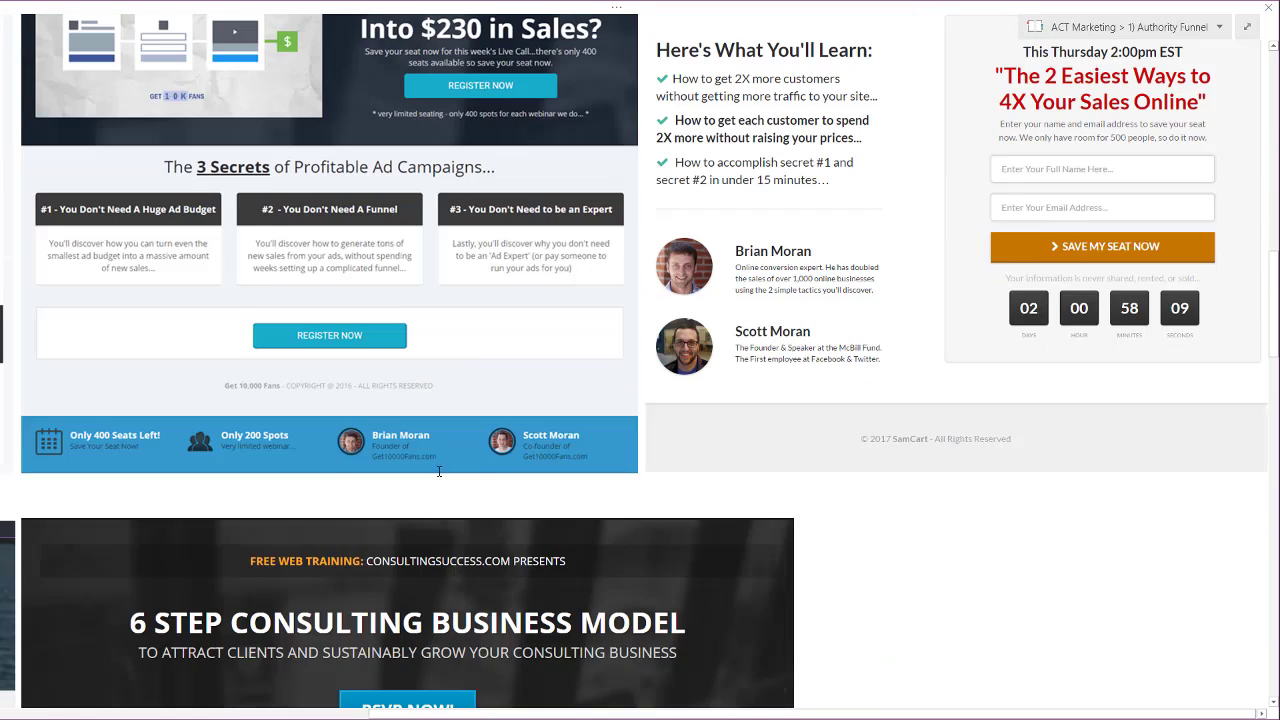
scroll(439, 471, left, 10)
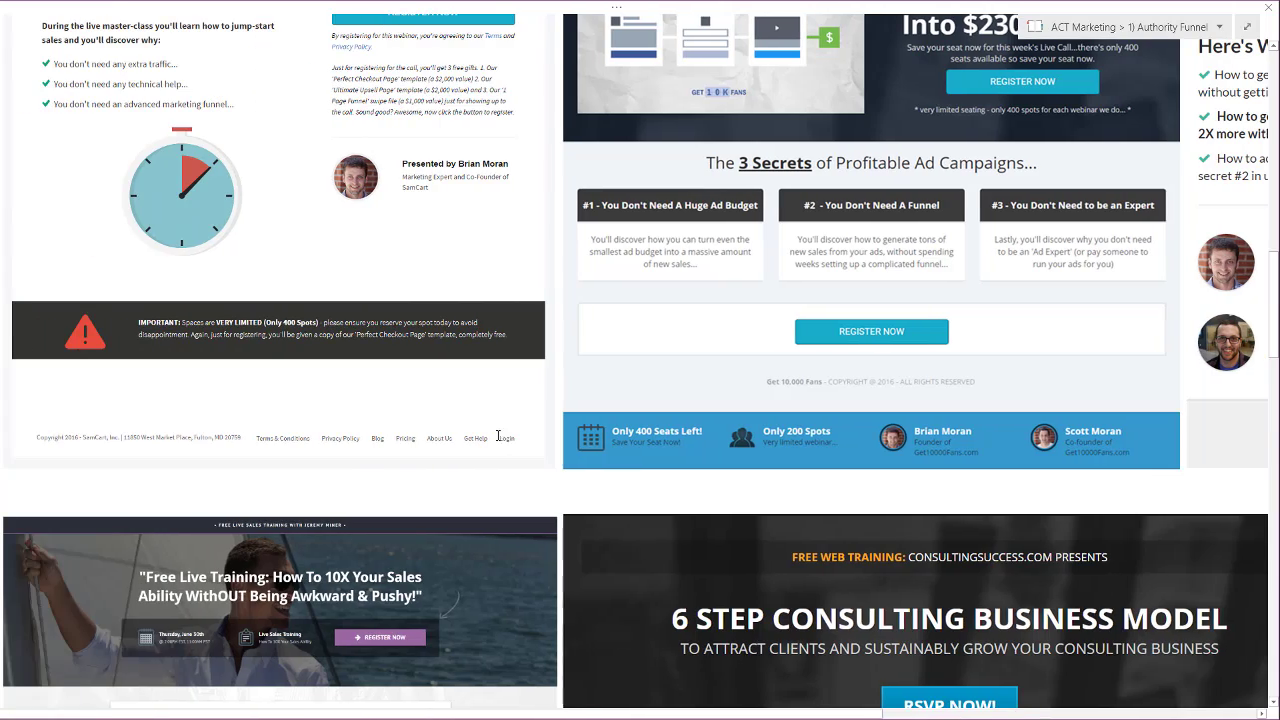
scroll(498, 437, up, 3)
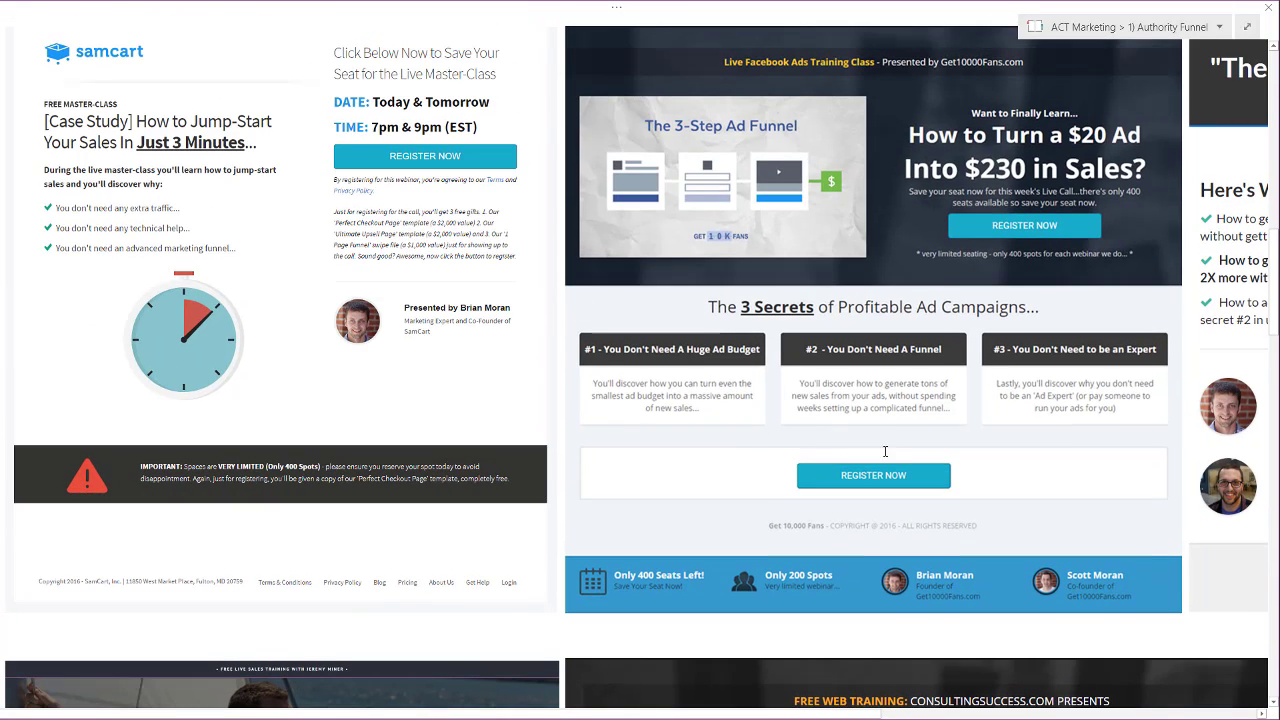
scroll(885, 451, down, 12)
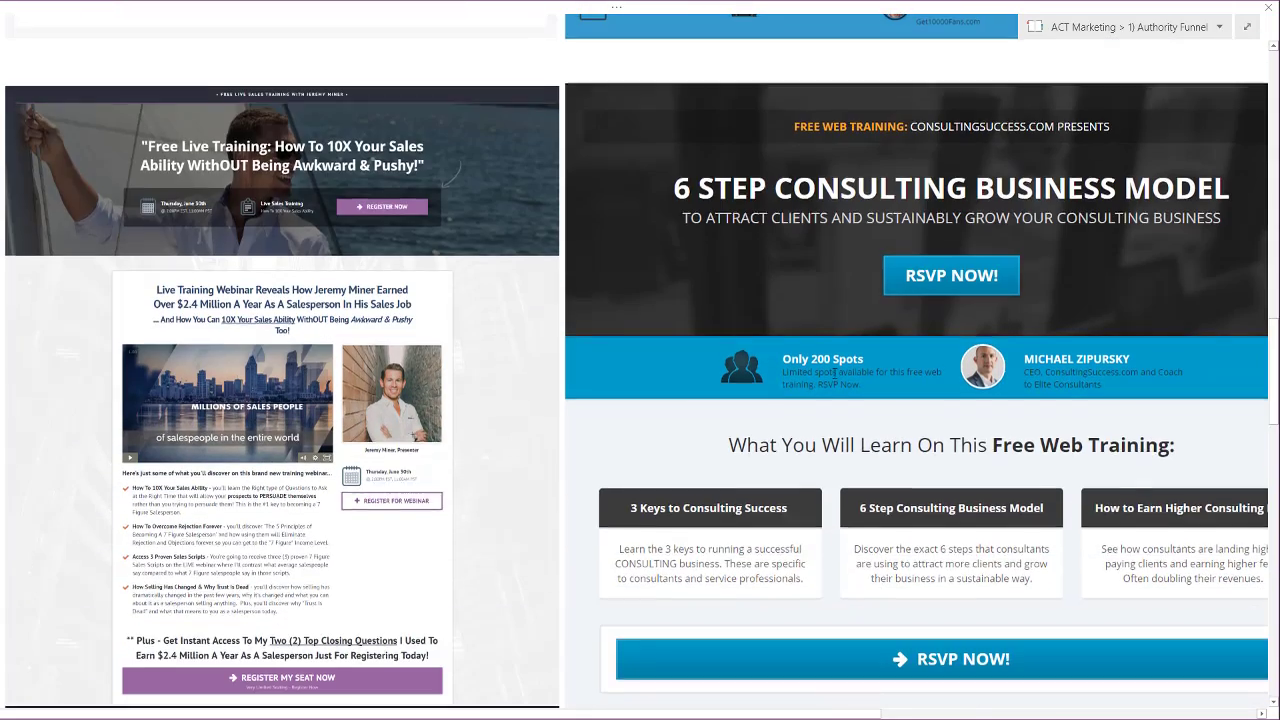
scroll(833, 372, down, 15)
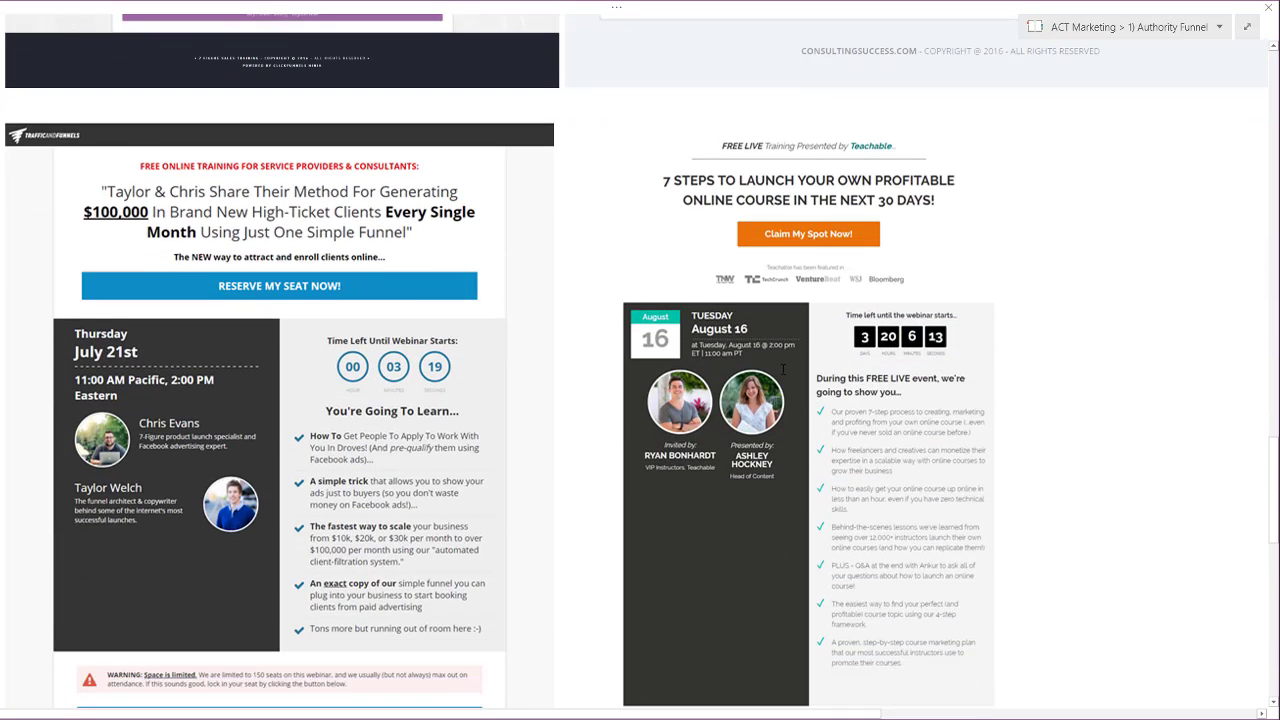
scroll(424, 373, down, 2)
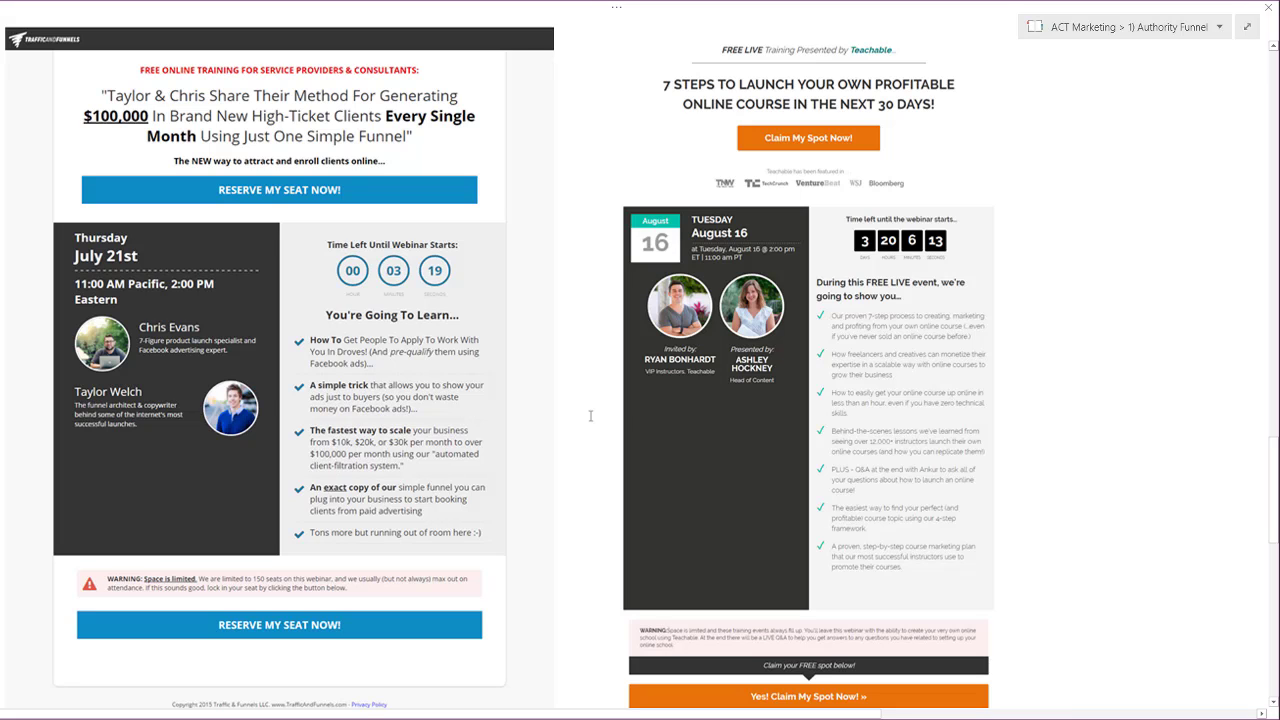
scroll(640, 410, down, 3)
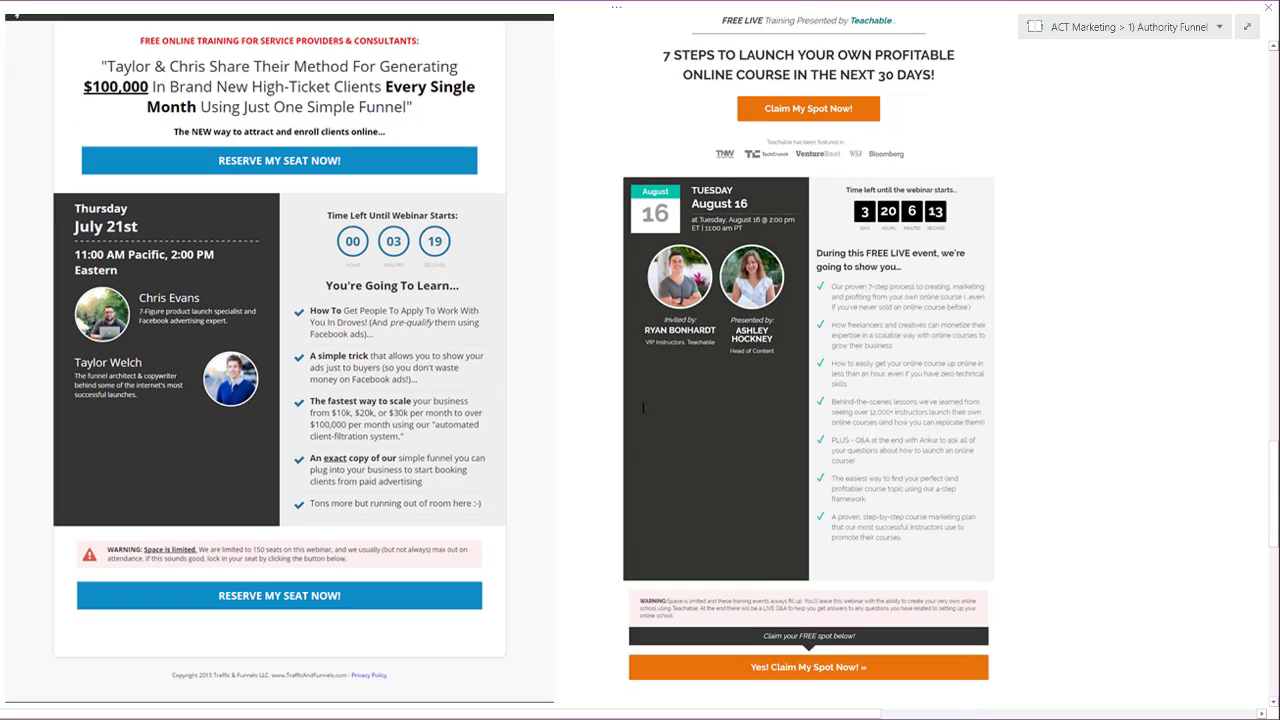
Step: Examine the Webinar Agency workshop page and the YouTube masterclass replay page further down the Webinar Landing 2 note
scroll(563, 402, up, 1)
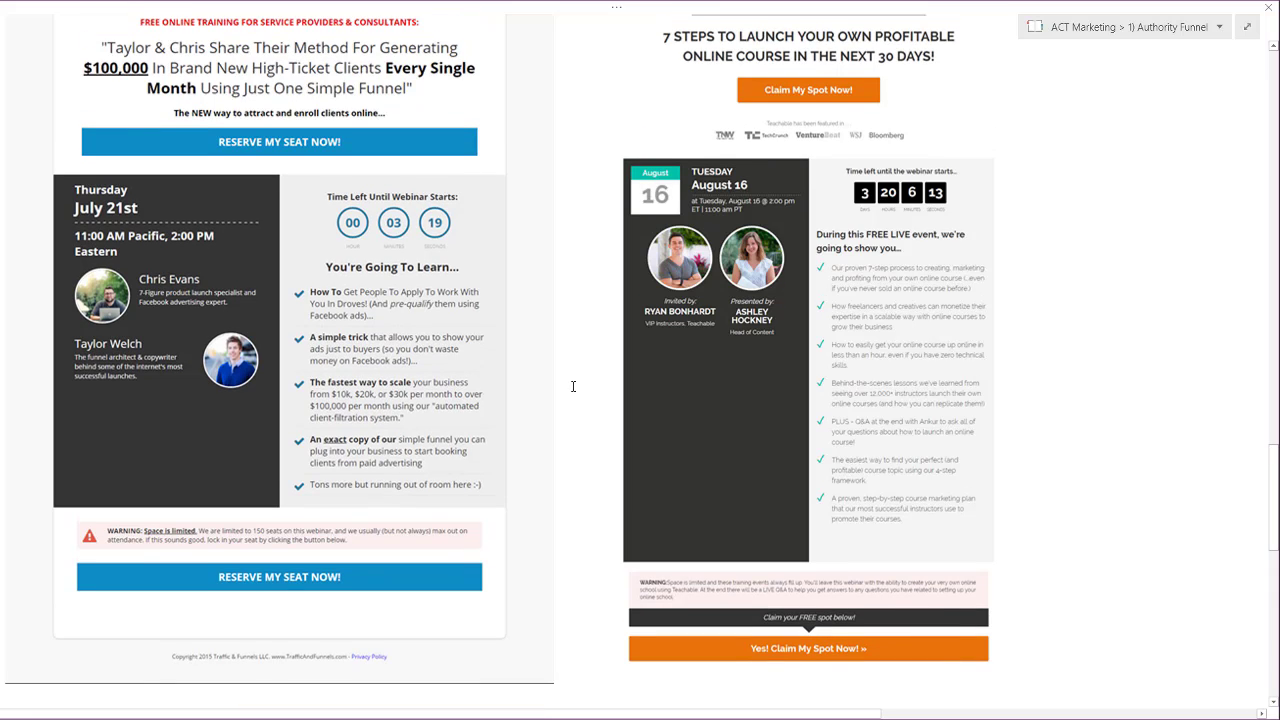
scroll(566, 392, down, 10)
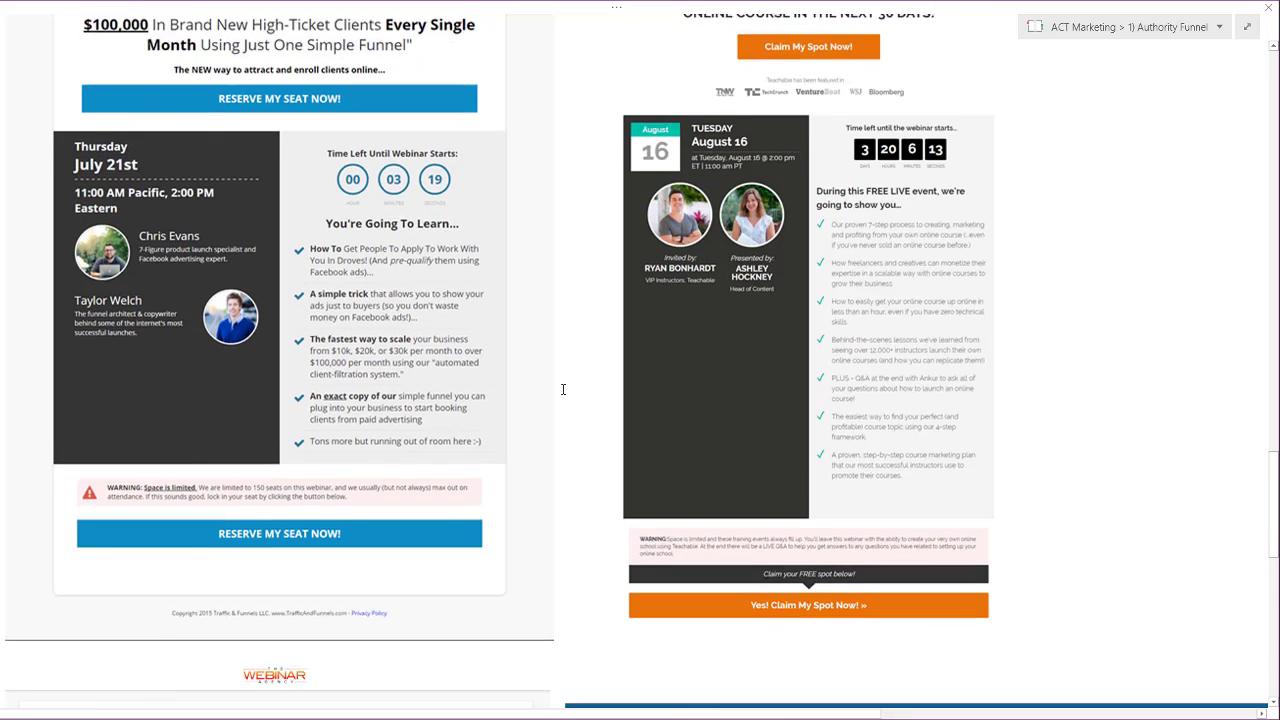
scroll(556, 392, down, 10)
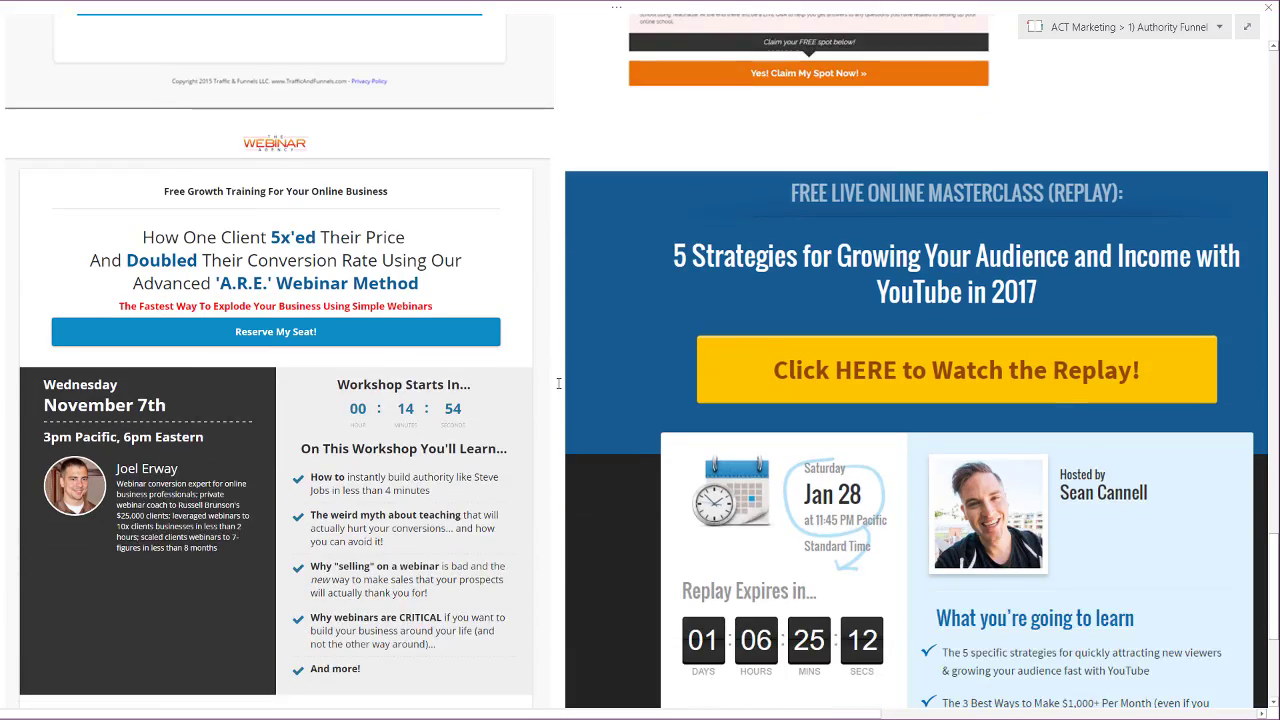
scroll(561, 385, down, 3)
scroll(562, 395, up, 1)
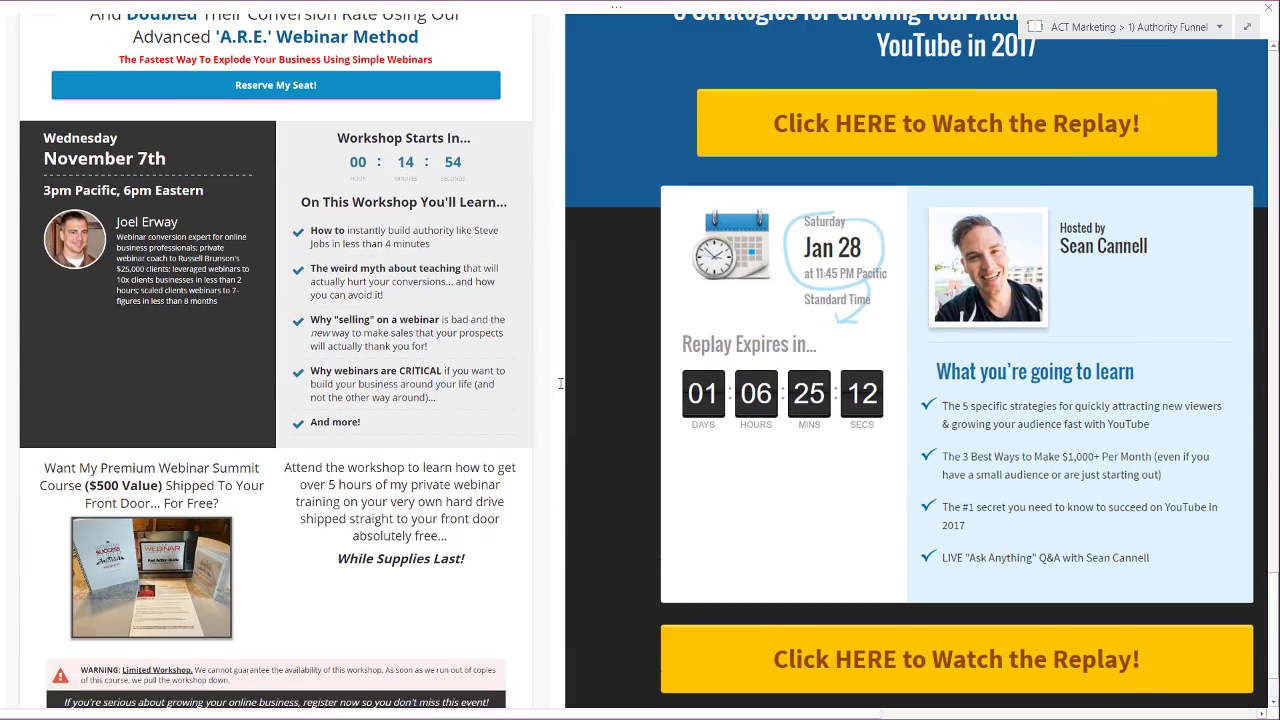
Step: Go to the Webinar Landing Page 2 [Top] note and review its Foundr, SamCart and YouTube masterclass replay examples
key(ctrl+Page_Down)
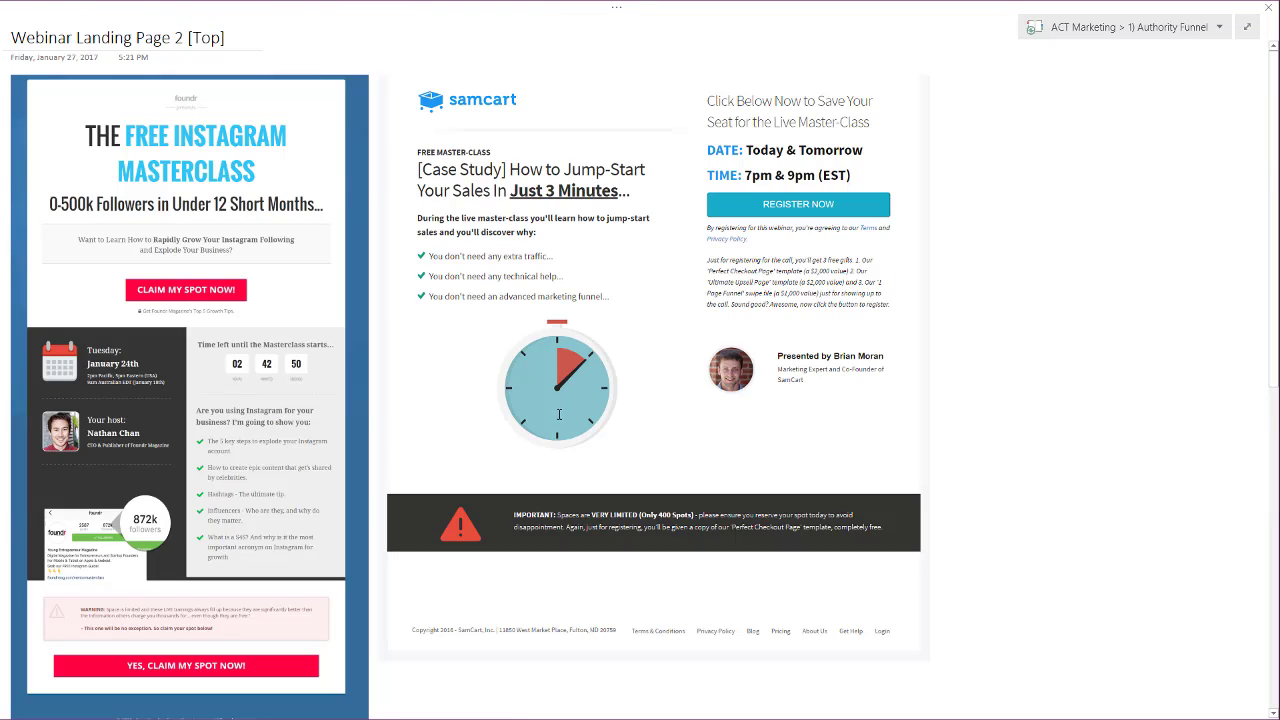
scroll(568, 349, down, 1)
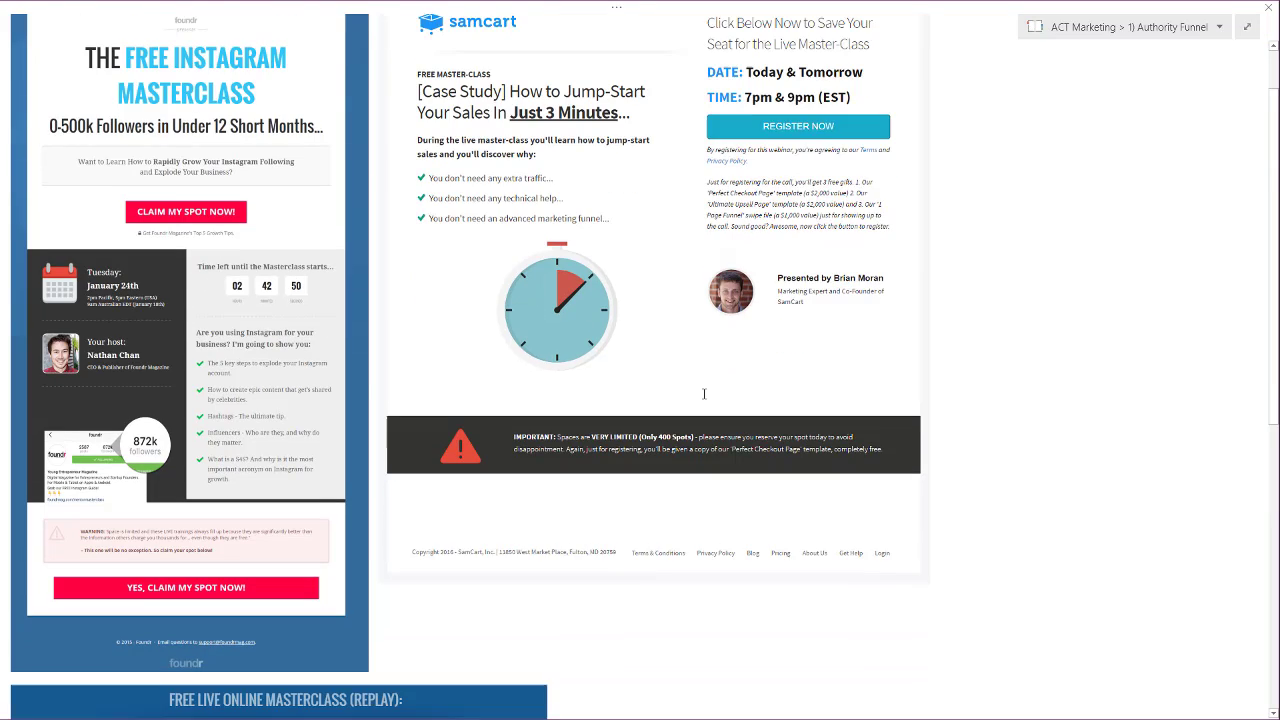
scroll(709, 409, down, 12)
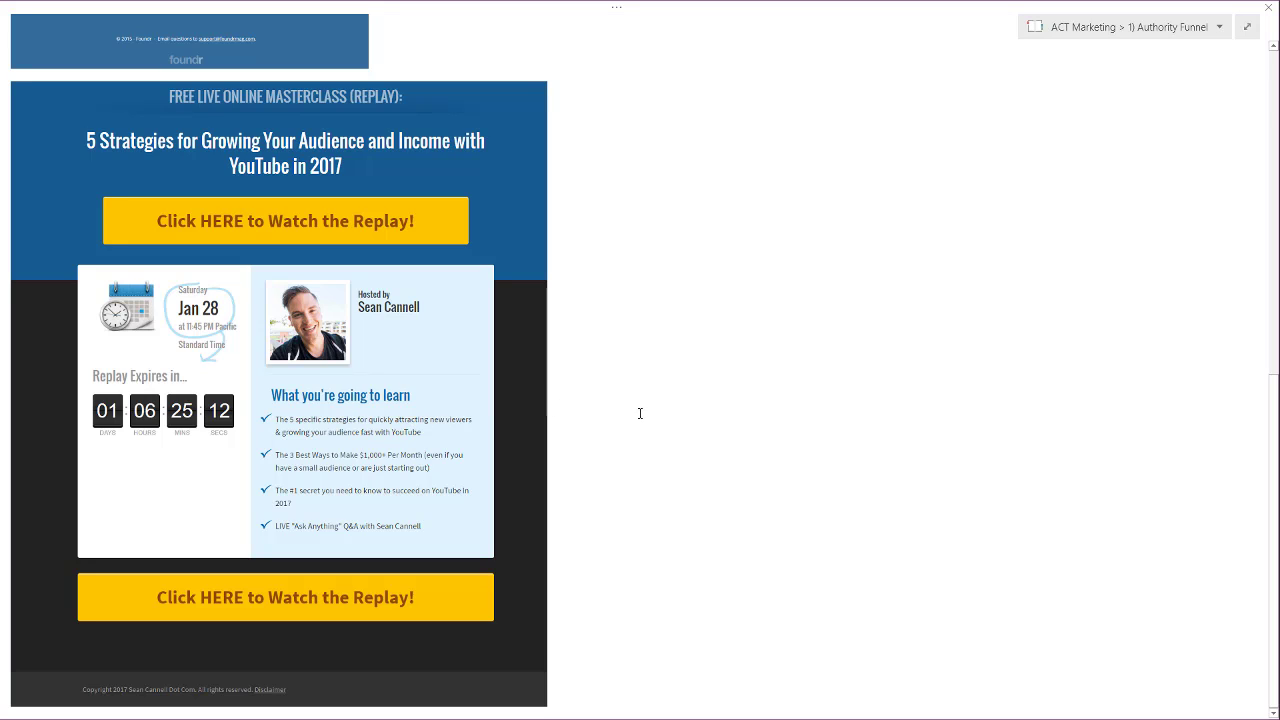
scroll(632, 405, up, 2)
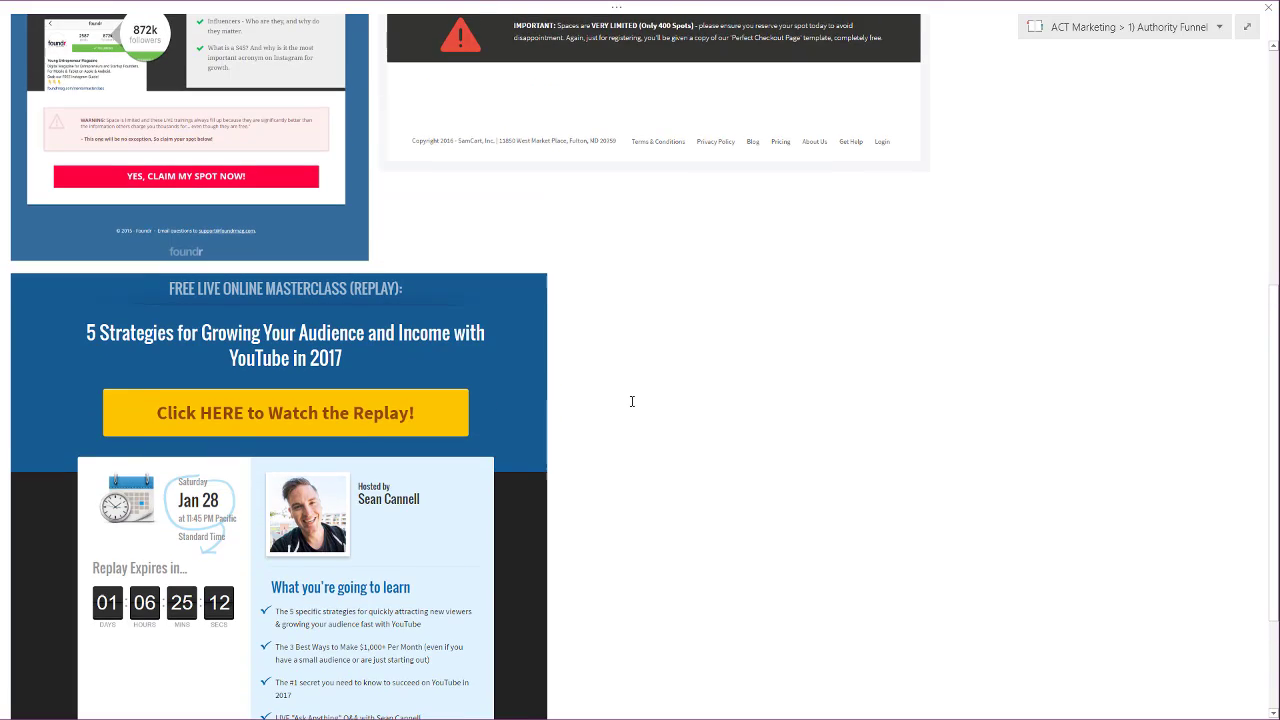
scroll(632, 401, down, 1)
scroll(632, 405, up, 5)
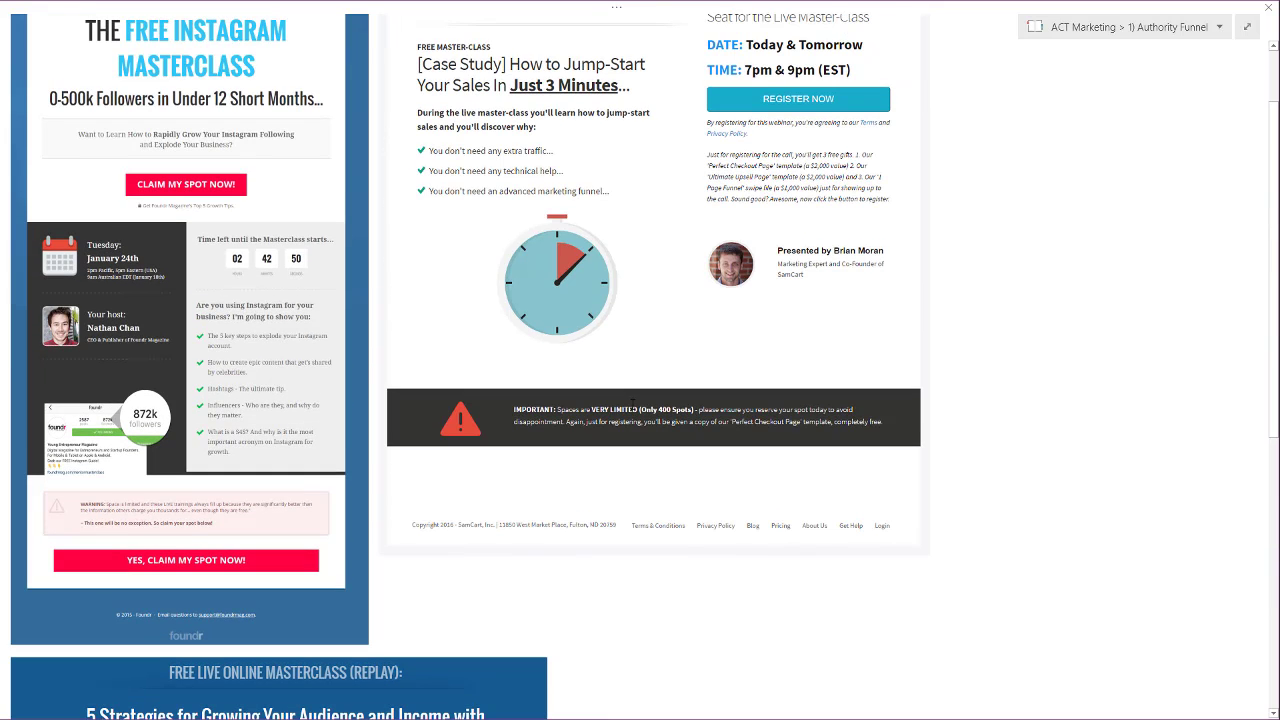
scroll(632, 405, up, 1)
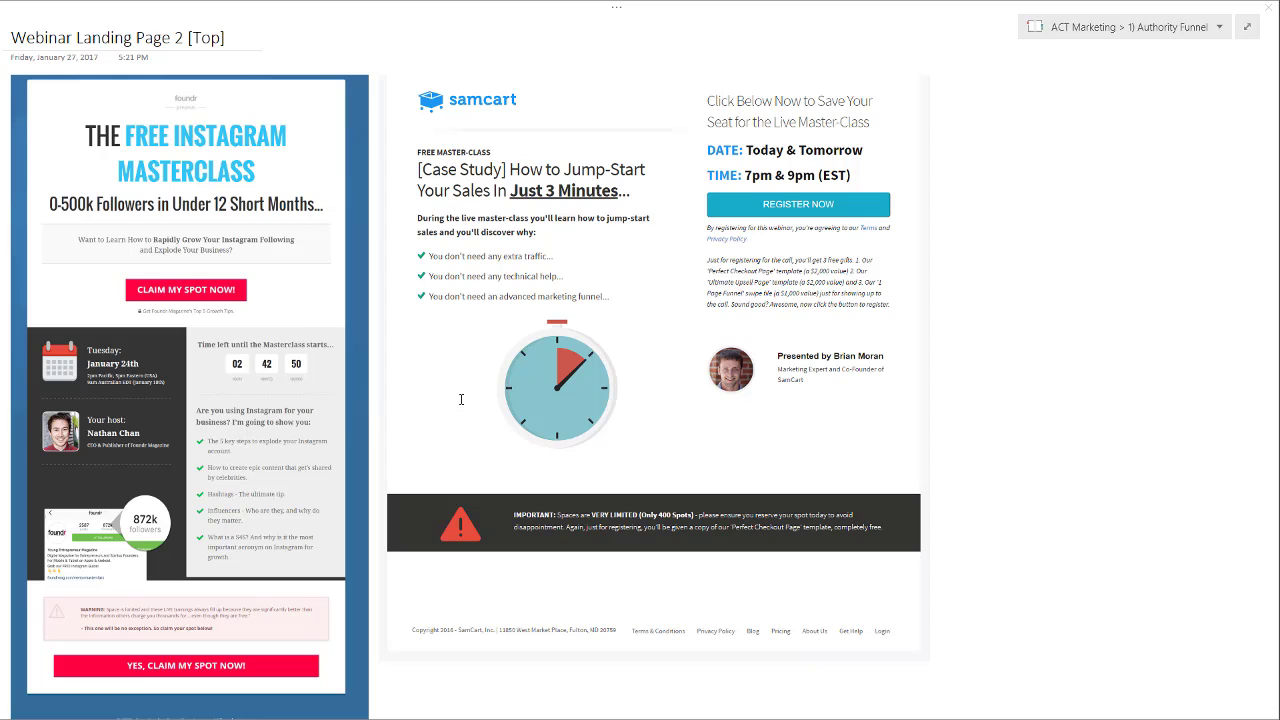
Step: Switch to Chrome and review the Authority Webinar page, from its headline and learning points down to the testimonials and host section
key(alt+Tab)
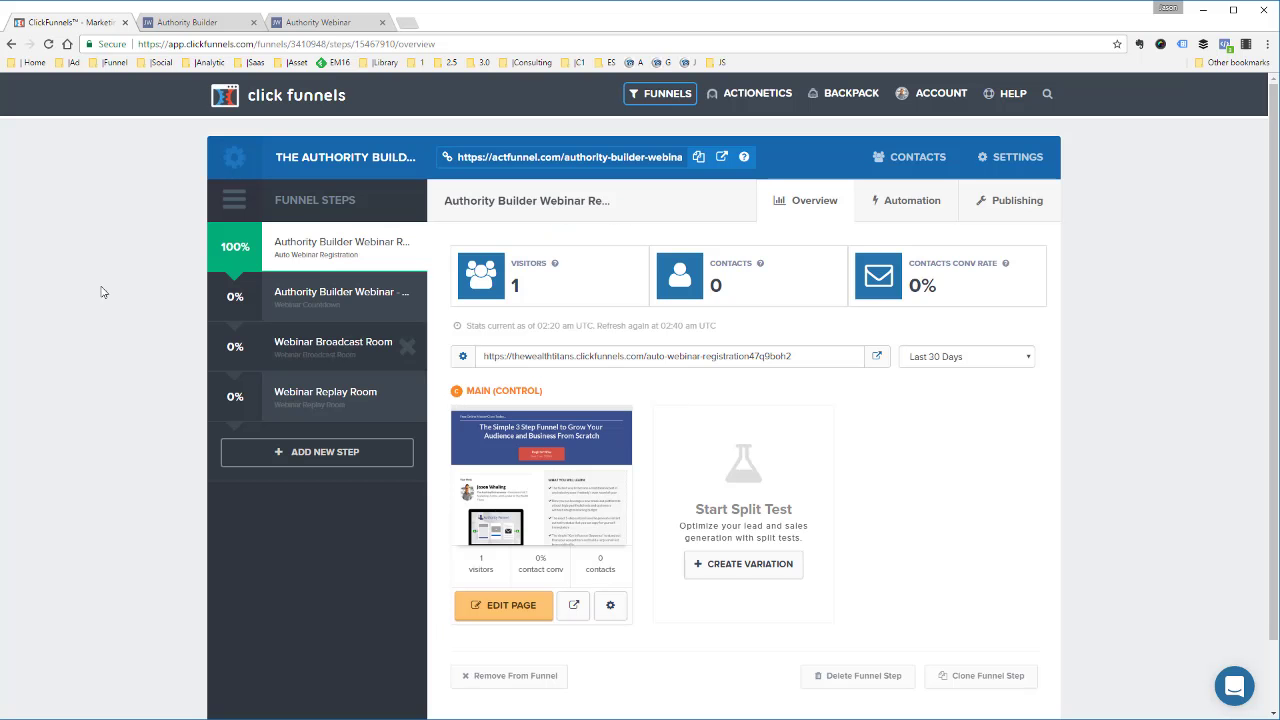
click(360, 24)
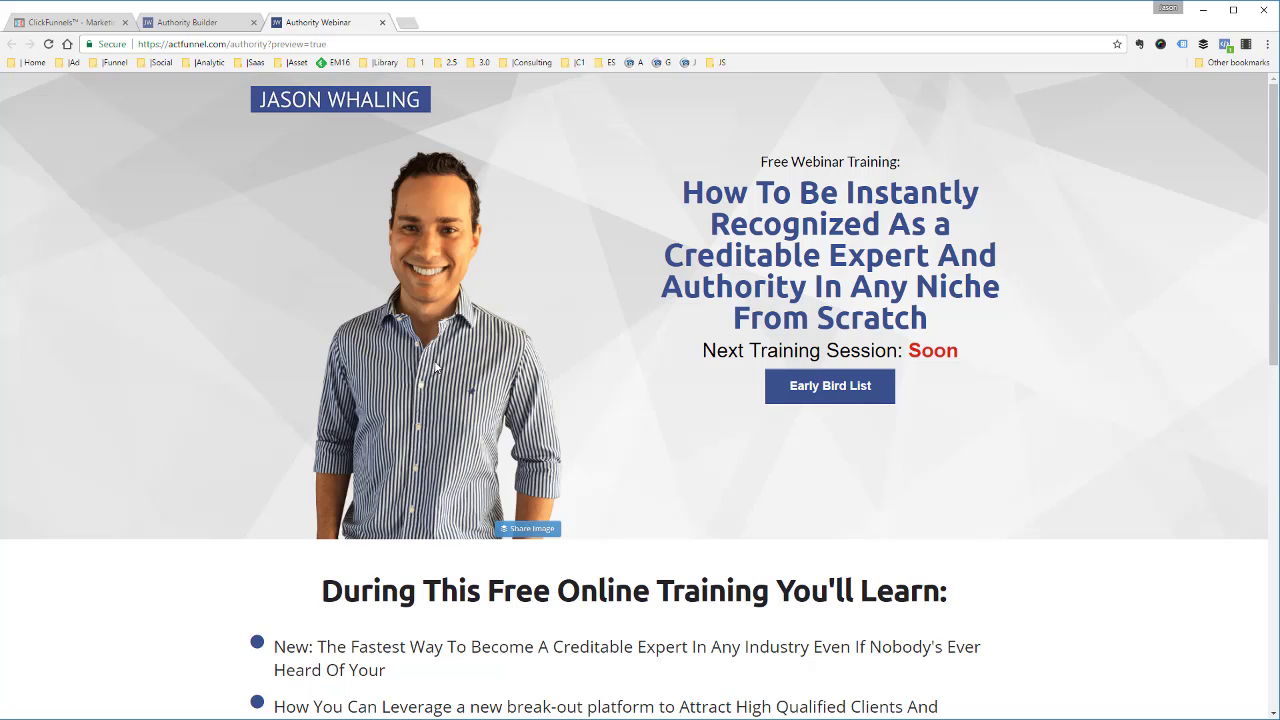
scroll(790, 405, down, 5)
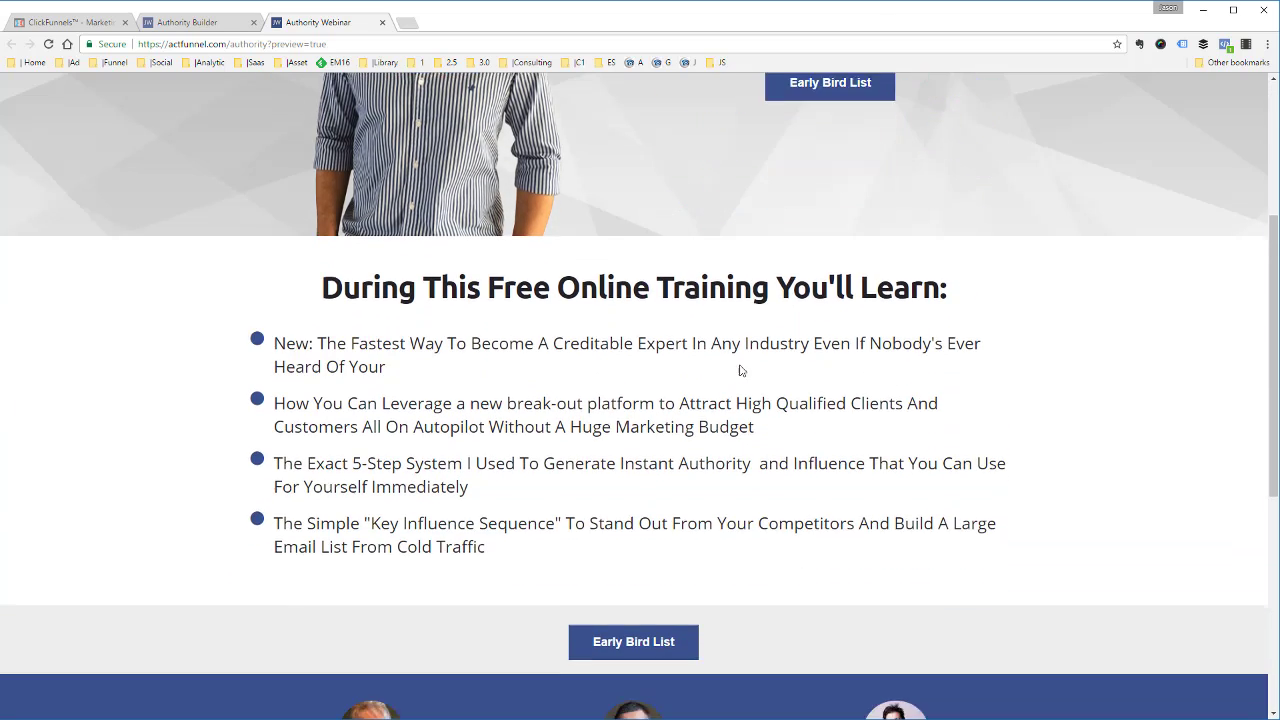
scroll(745, 375, down, 3)
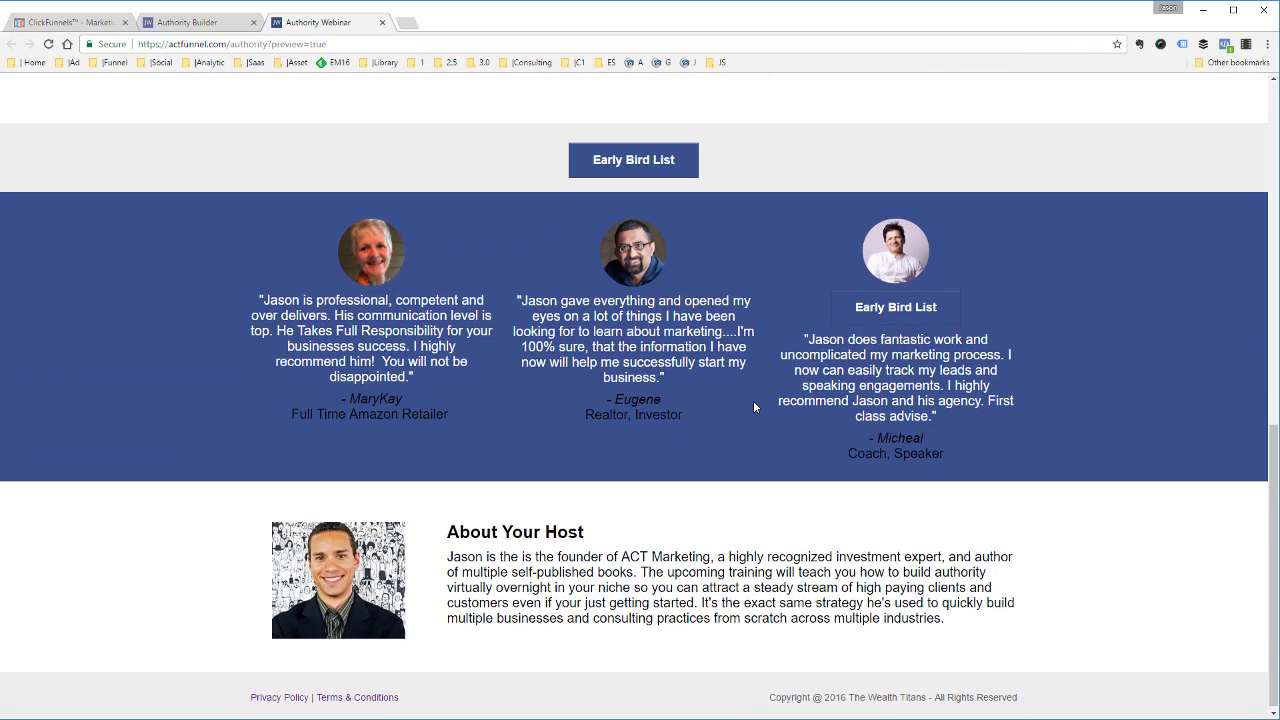
scroll(753, 400, up, 1)
scroll(752, 405, up, 4)
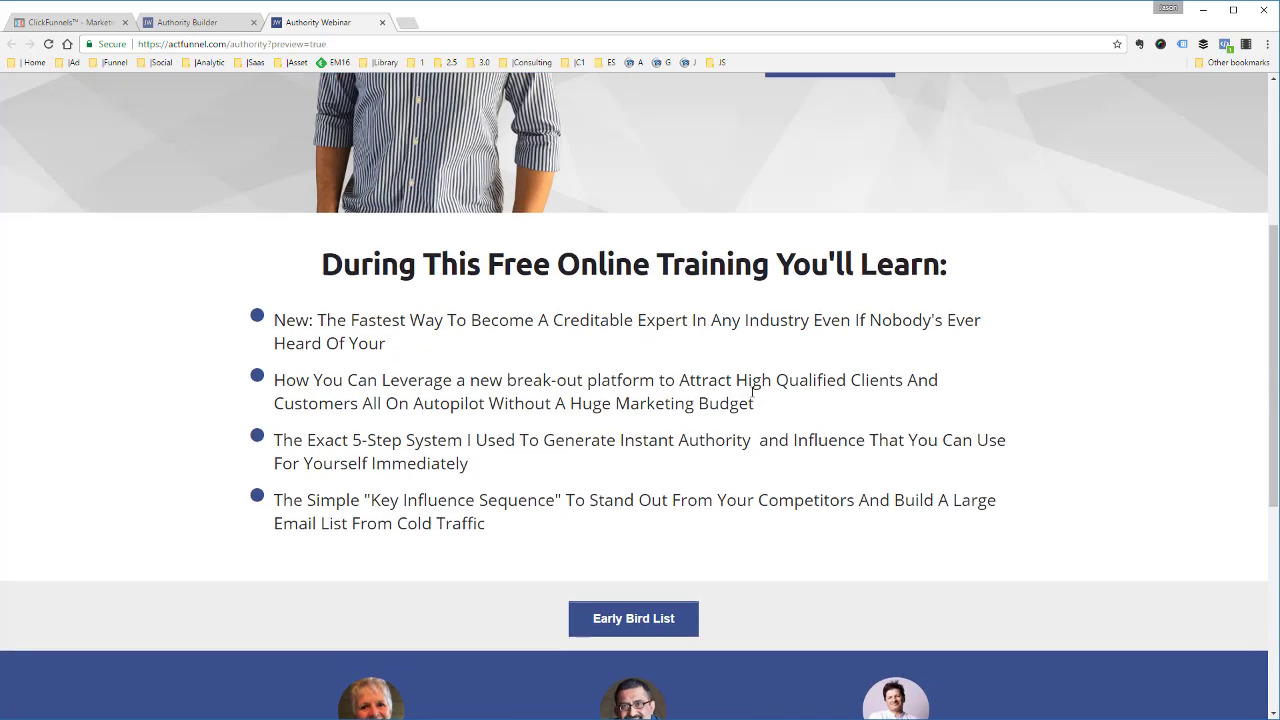
scroll(750, 395, up, 3)
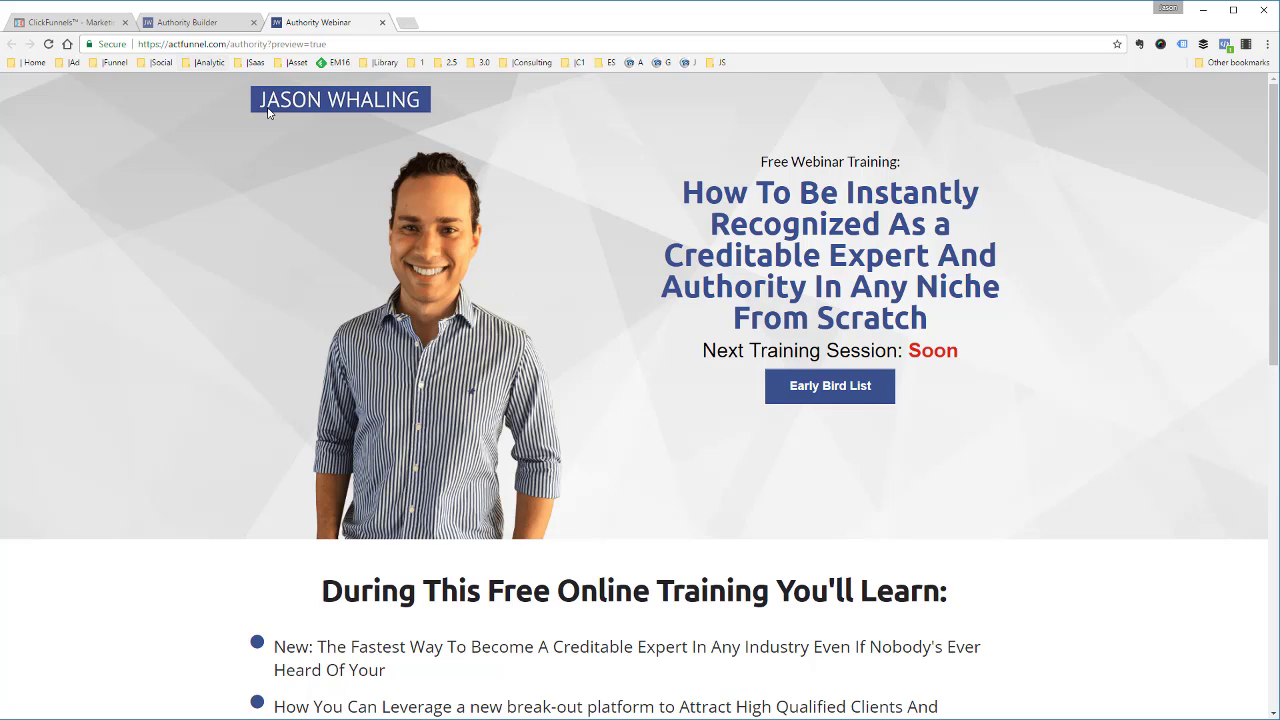
mouse_move(452, 265)
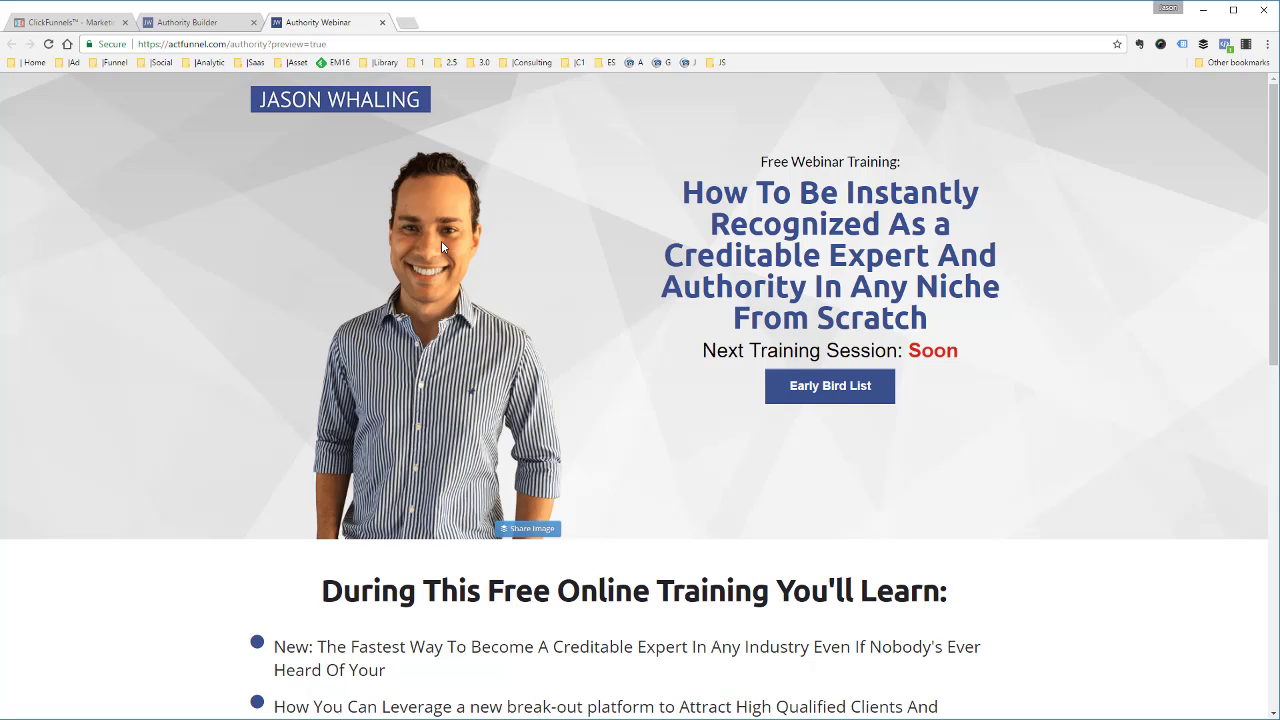
Step: Examine the Authority Builder registration page, covering its headline, host section, funnel image and What You Will Learn list
click(199, 23)
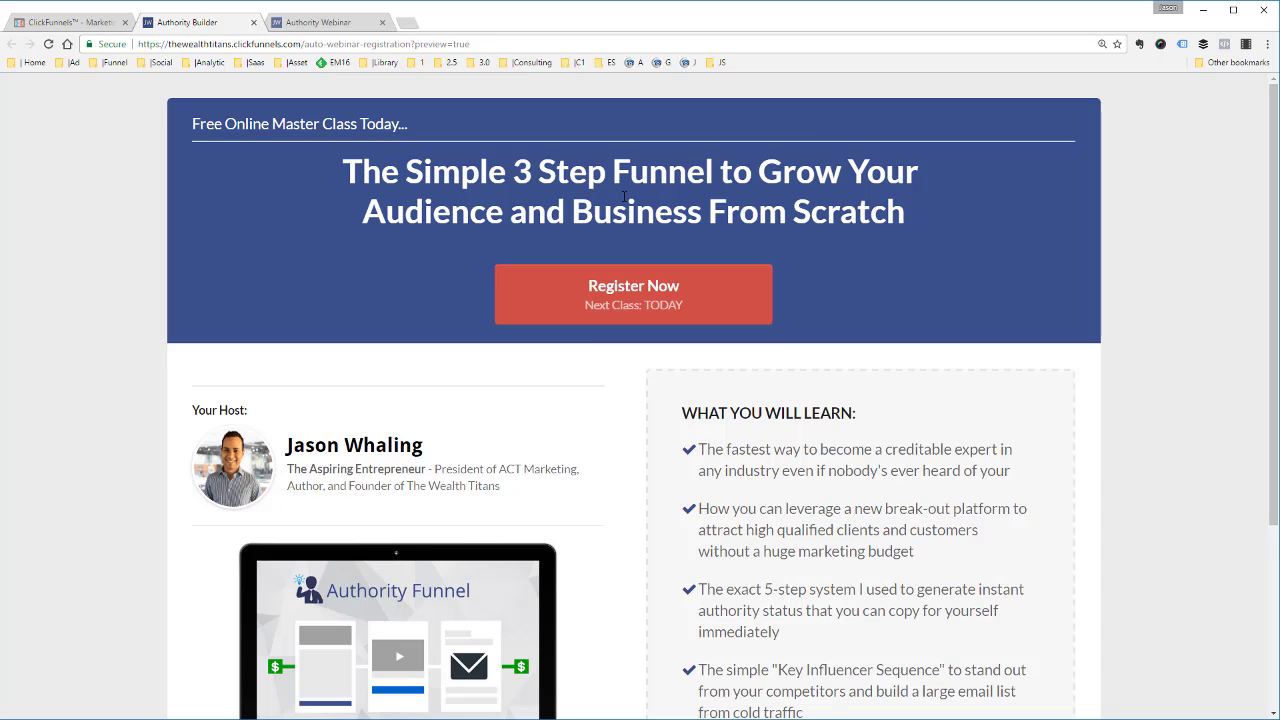
scroll(600, 394, down, 3)
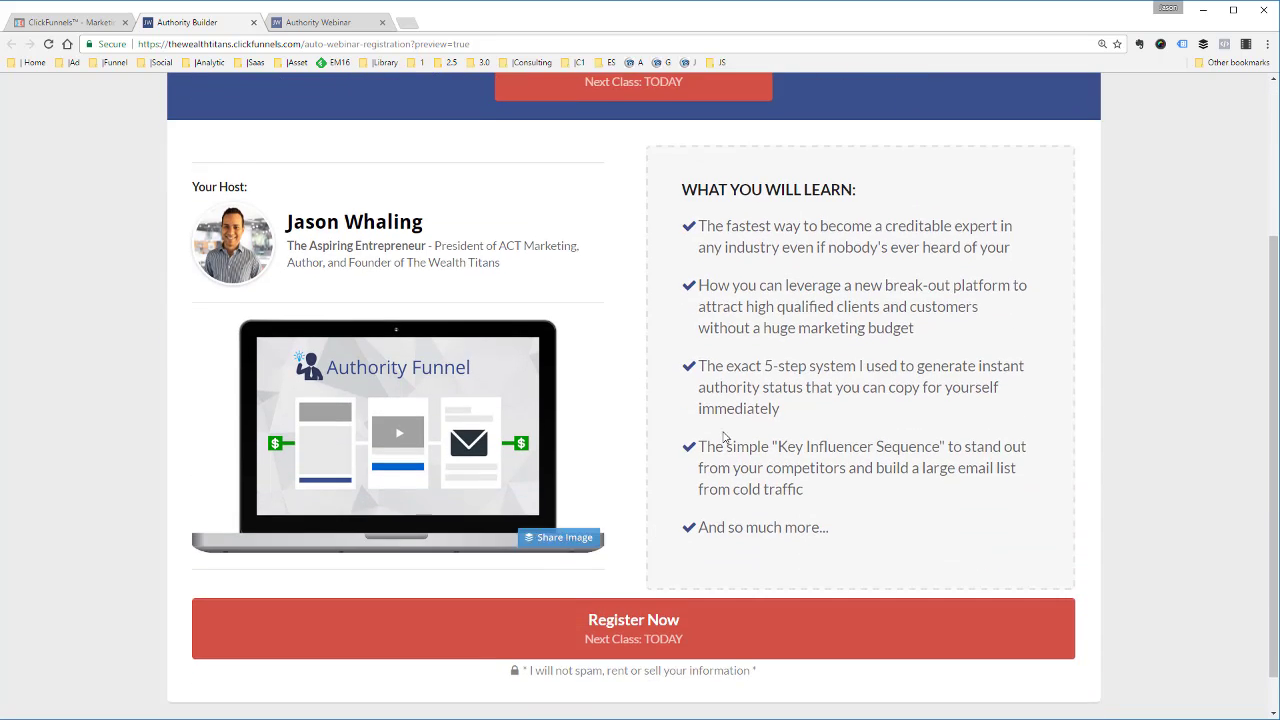
scroll(855, 413, up, 3)
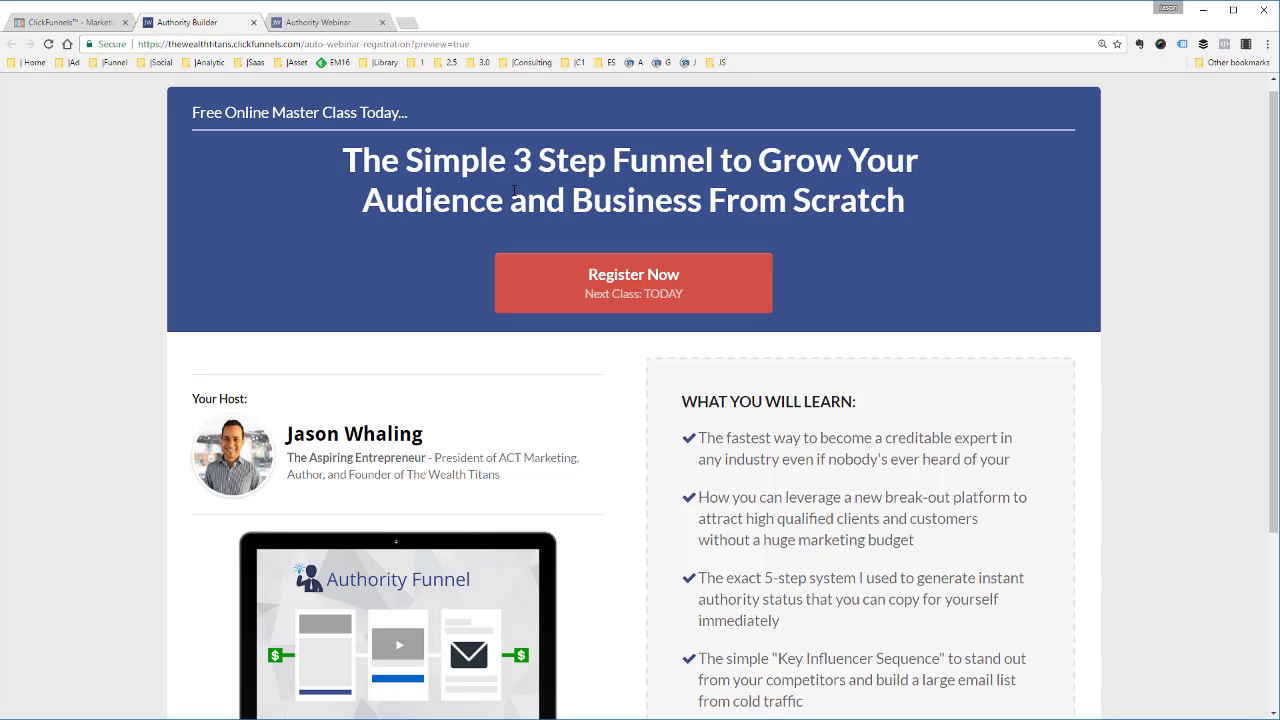
scroll(829, 300, down, 2)
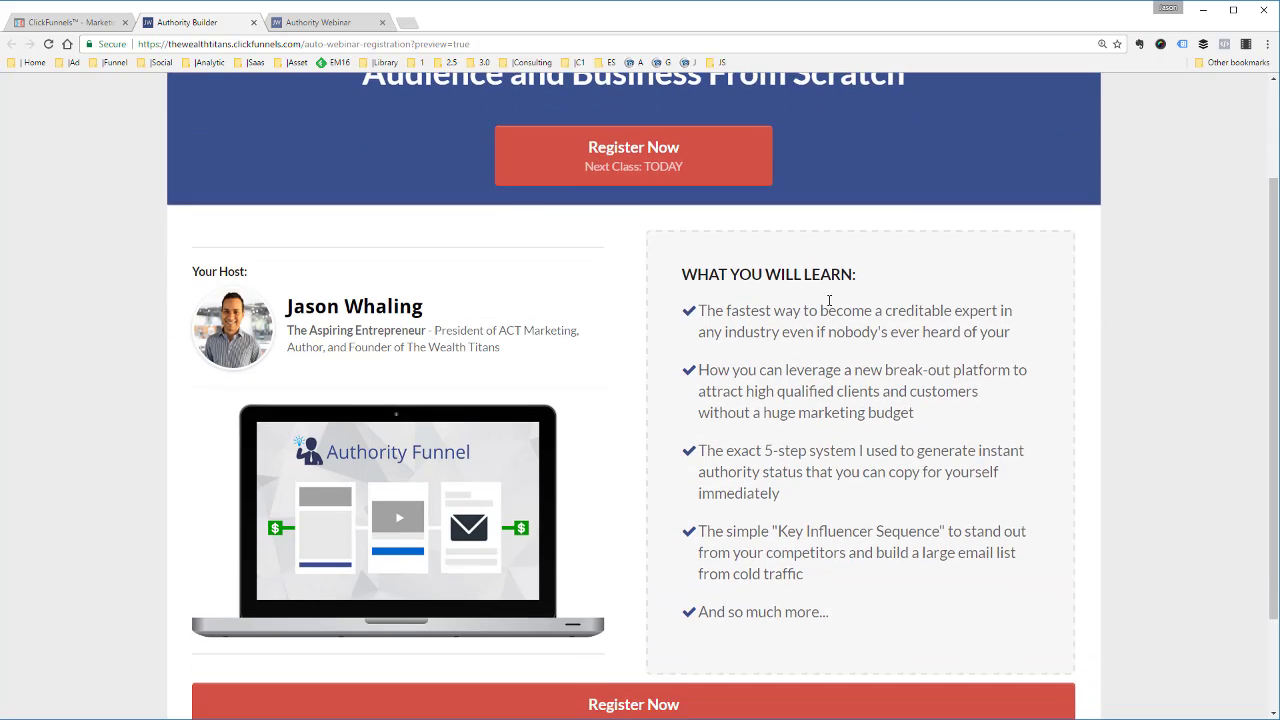
scroll(829, 300, down, 1)
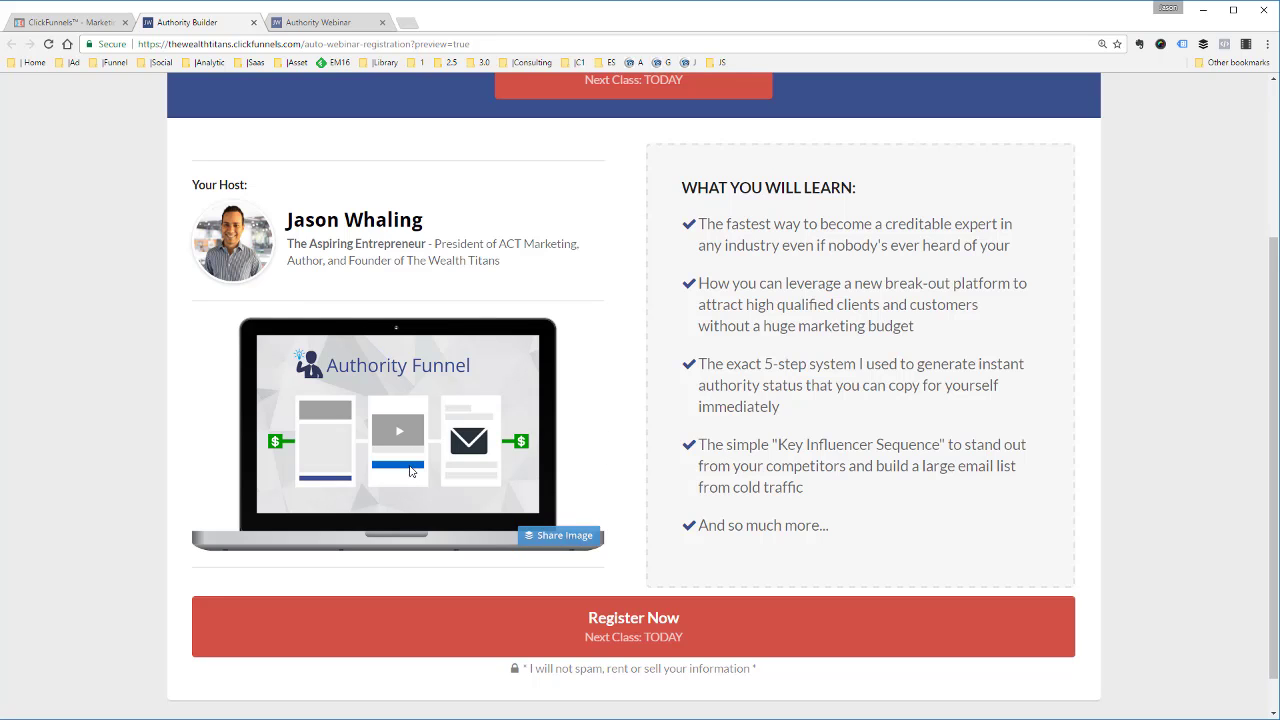
scroll(660, 418, up, 5)
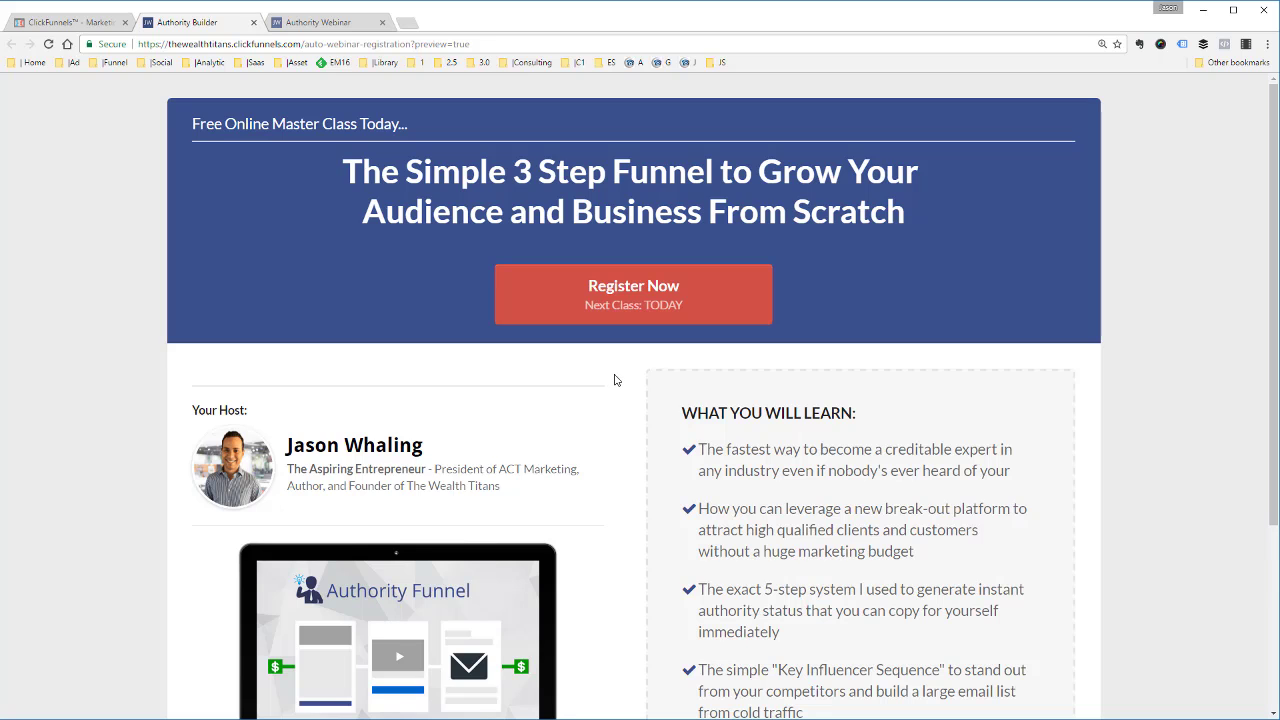
Step: Inspect the Authority Builder registration form's webinar schedule and personal details fields, and close the form
click(643, 294)
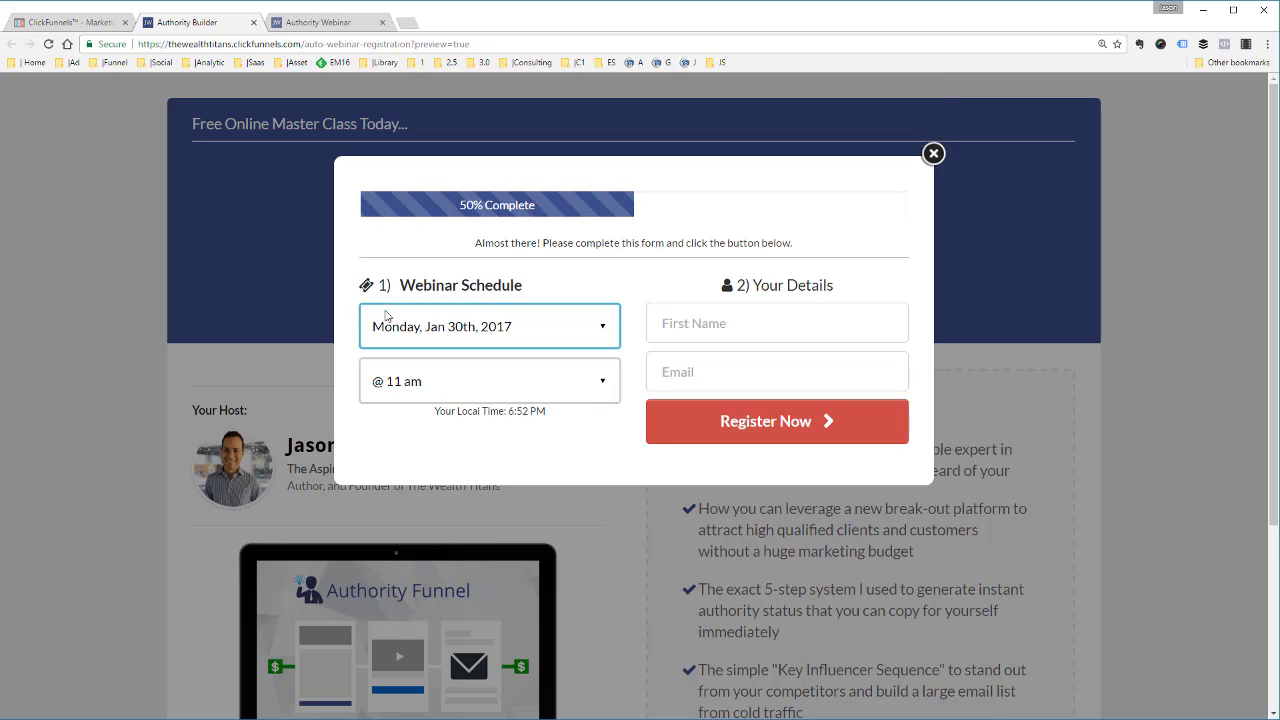
drag(368, 286, 554, 283)
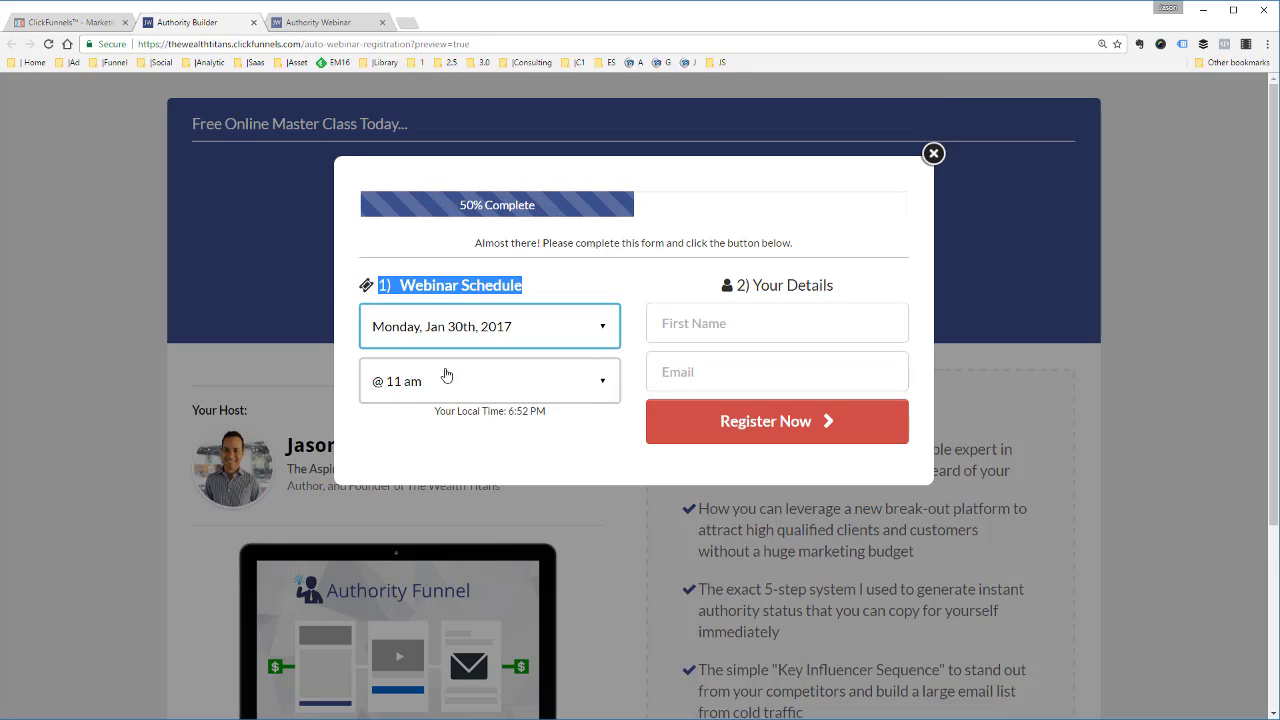
click(413, 386)
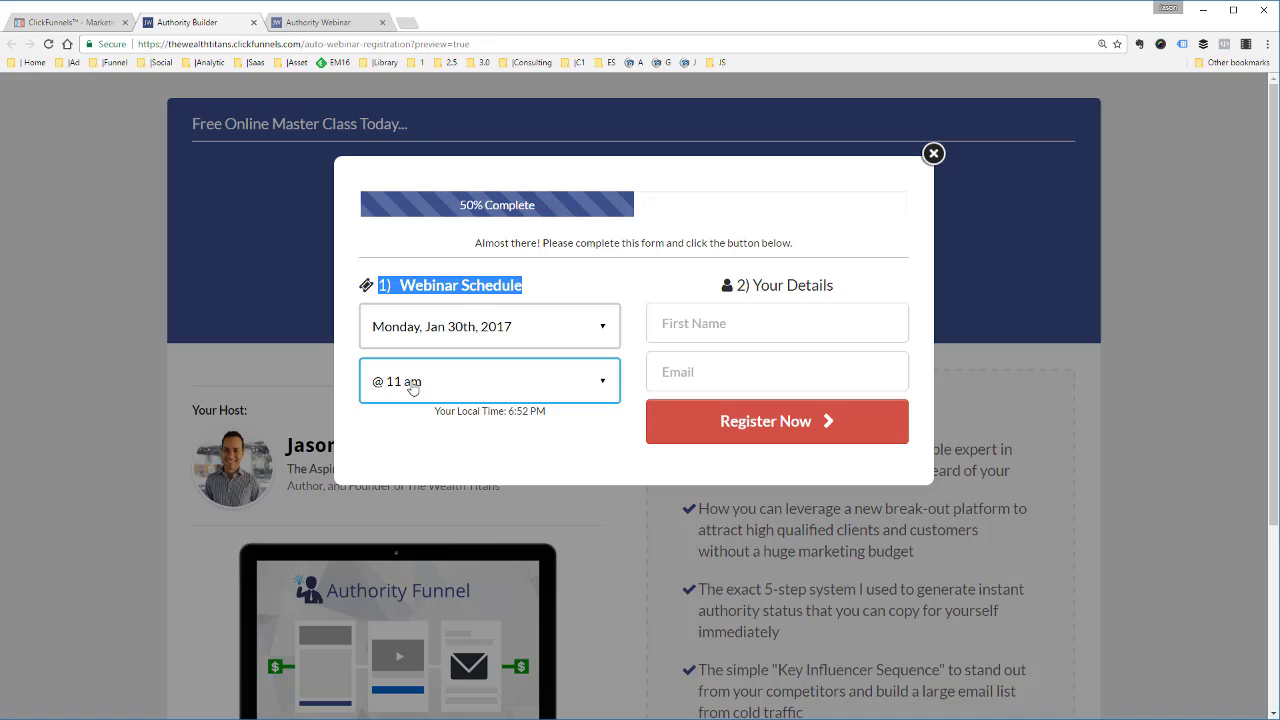
click(685, 397)
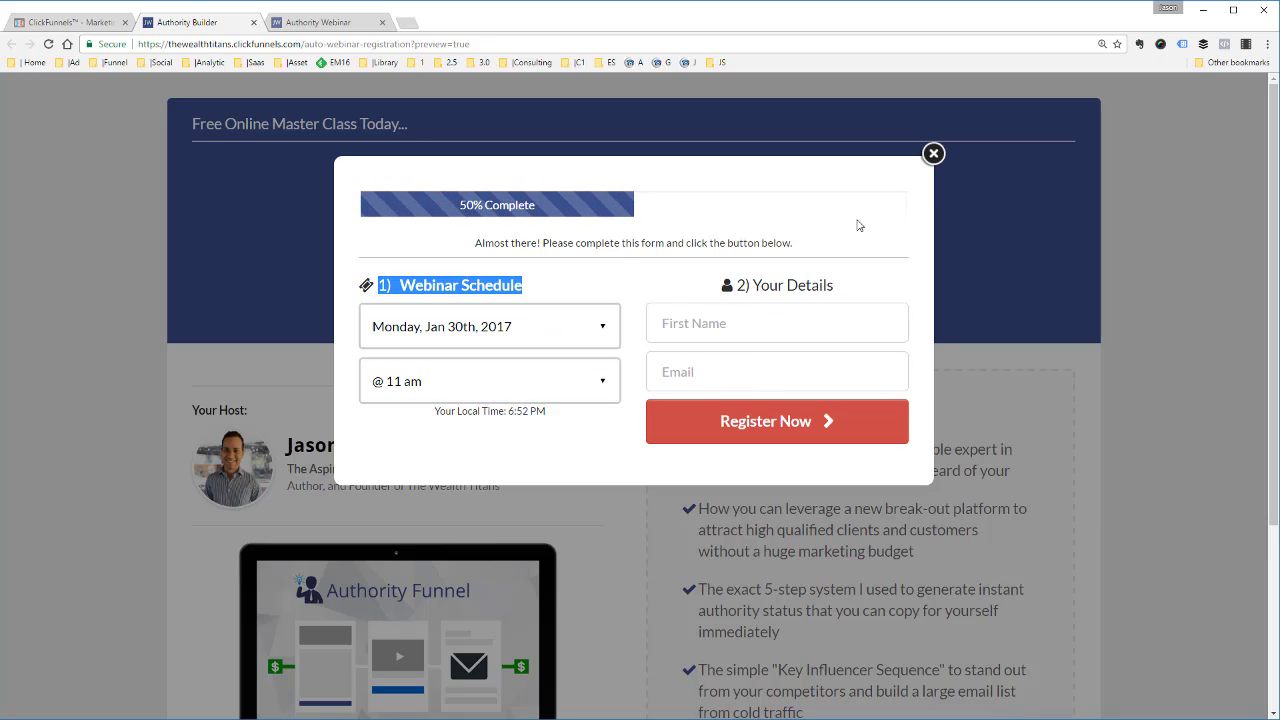
click(933, 153)
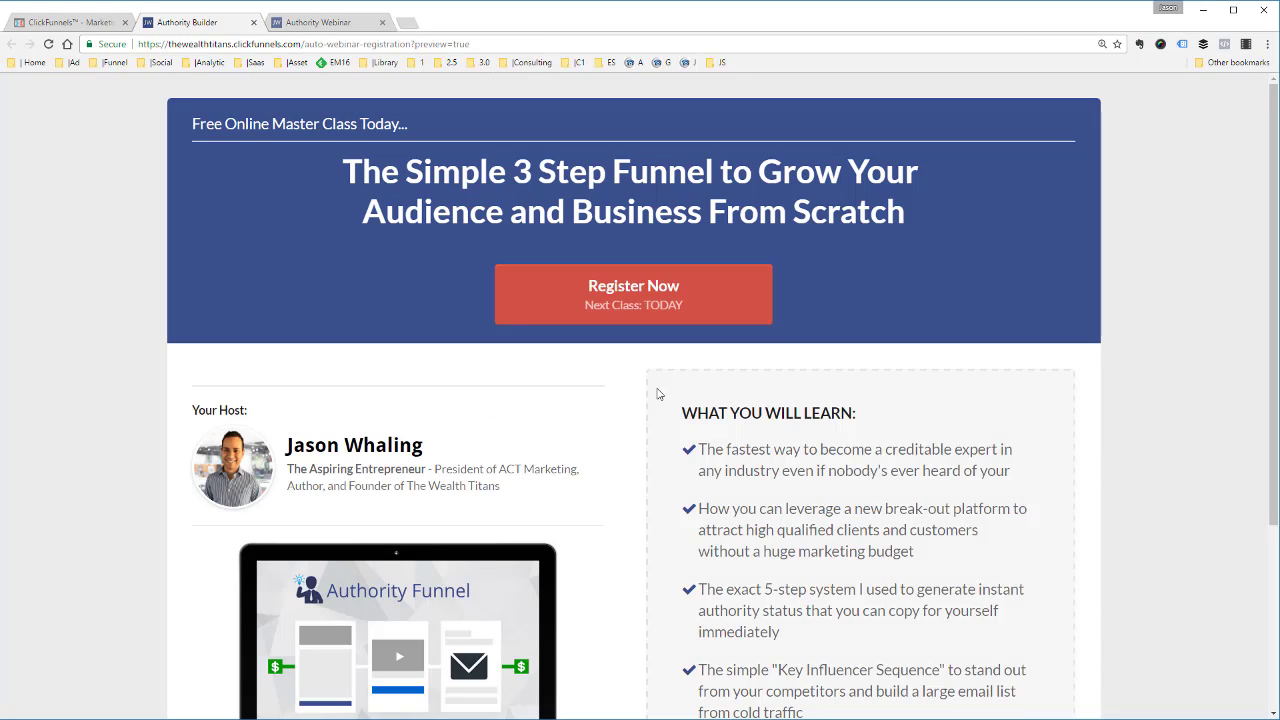
Step: Look over the Authority Builder page again from its headline down to the lower registration button and footer
scroll(637, 391, down, 2)
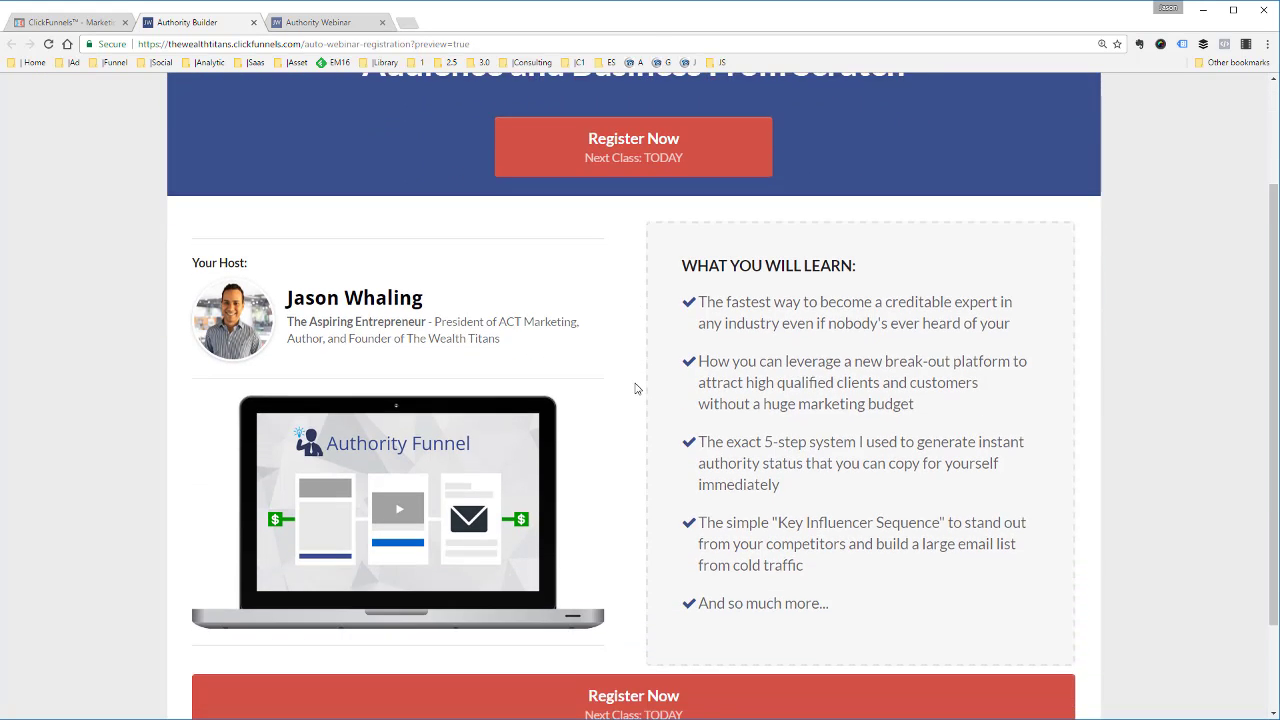
scroll(637, 388, down, 2)
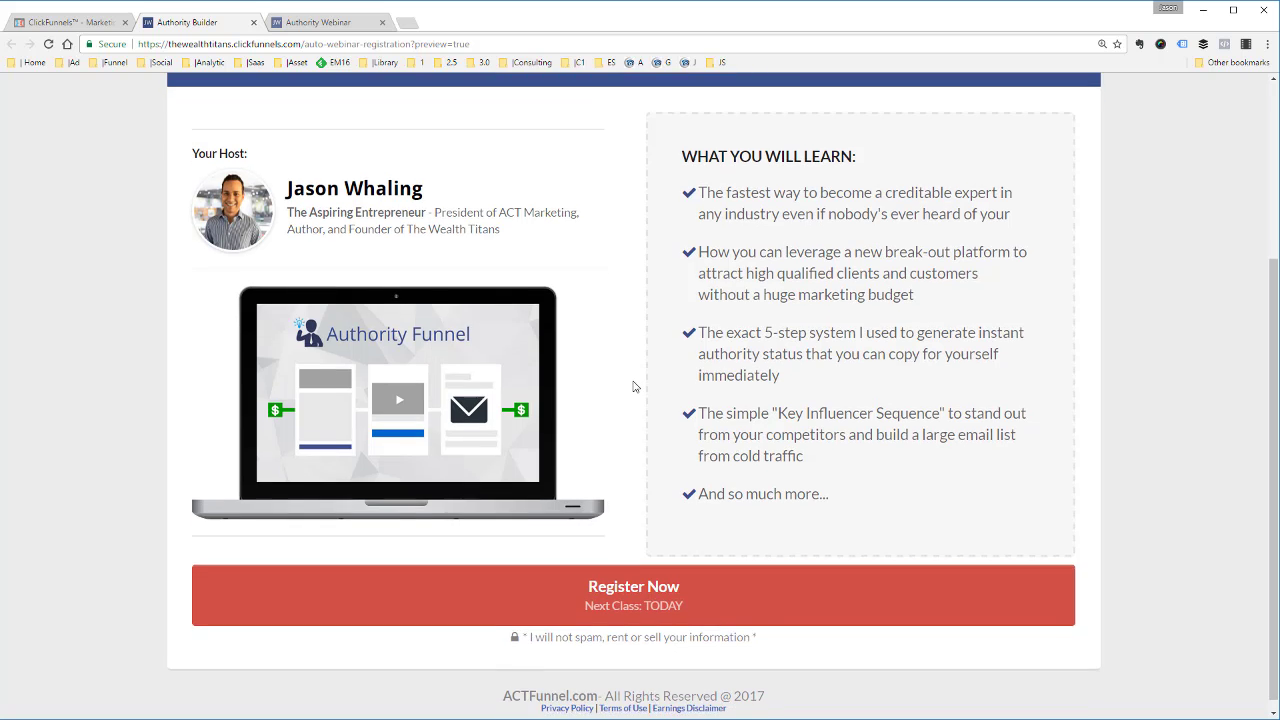
scroll(633, 386, up, 3)
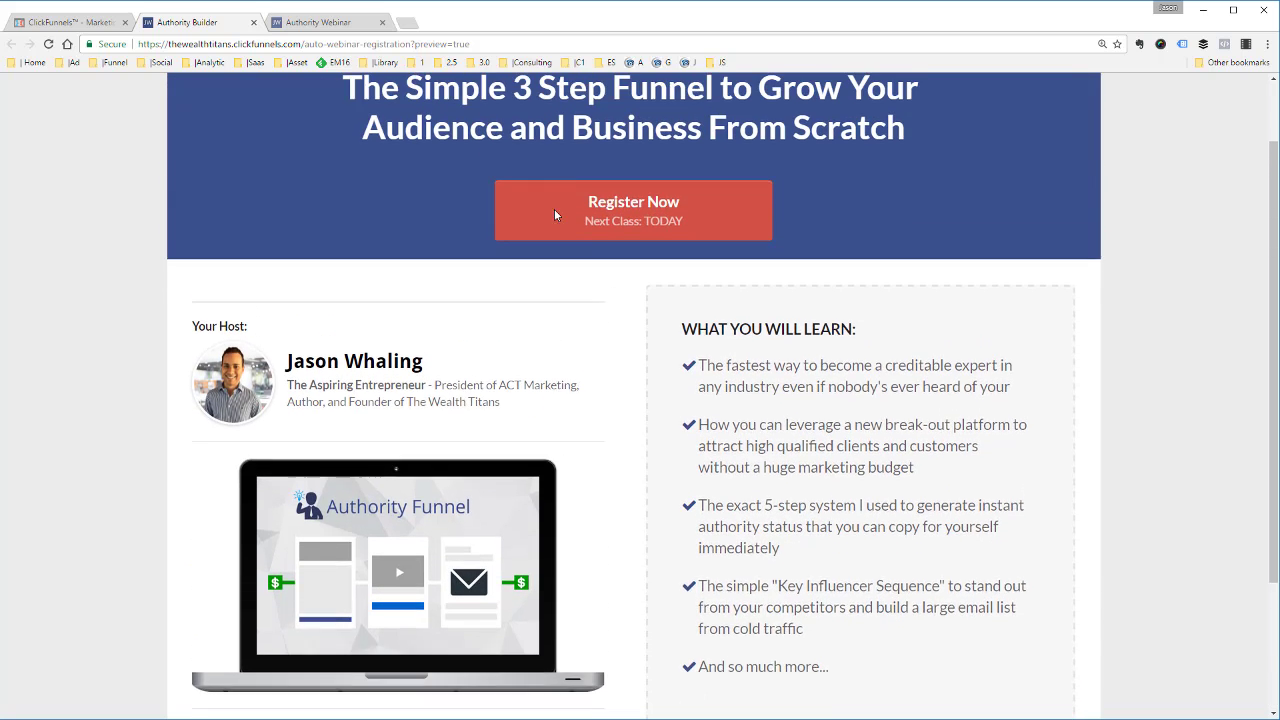
scroll(554, 214, up, 1)
Step: Return to the Authority Webinar page and compare its layout down to the testimonials and About Your Host section
click(312, 22)
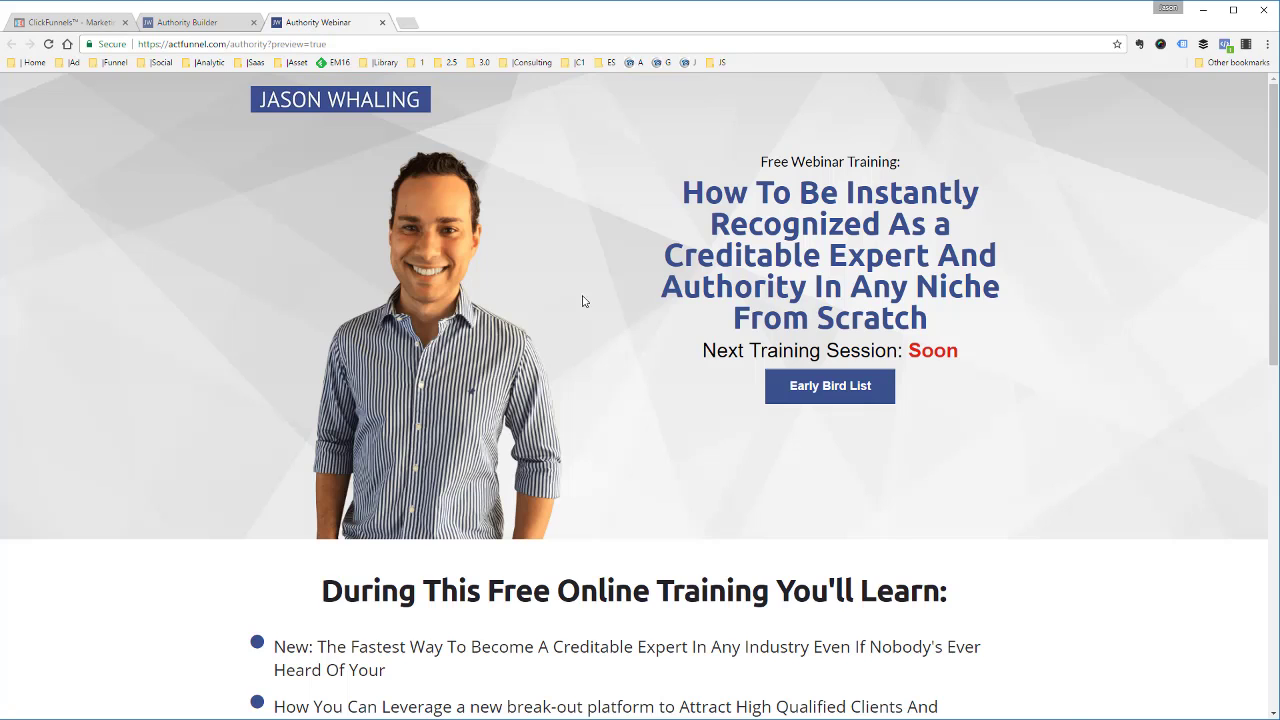
scroll(665, 387, down, 4)
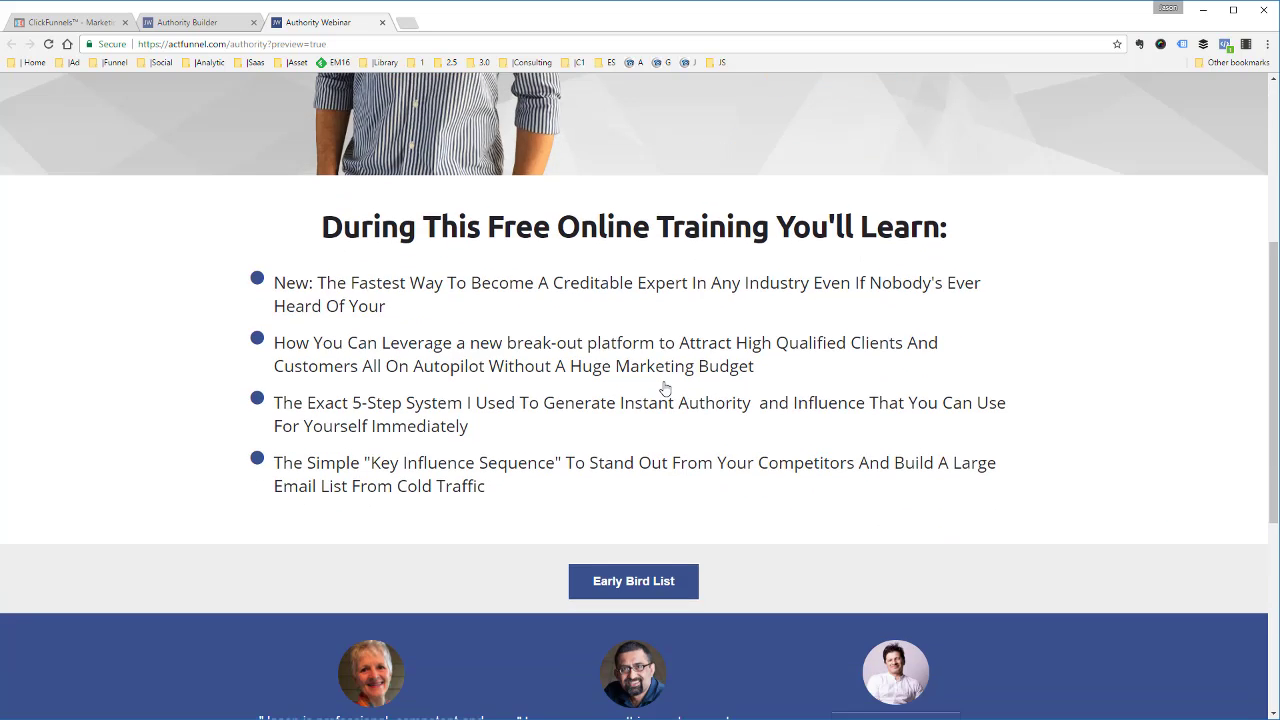
scroll(665, 387, down, 5)
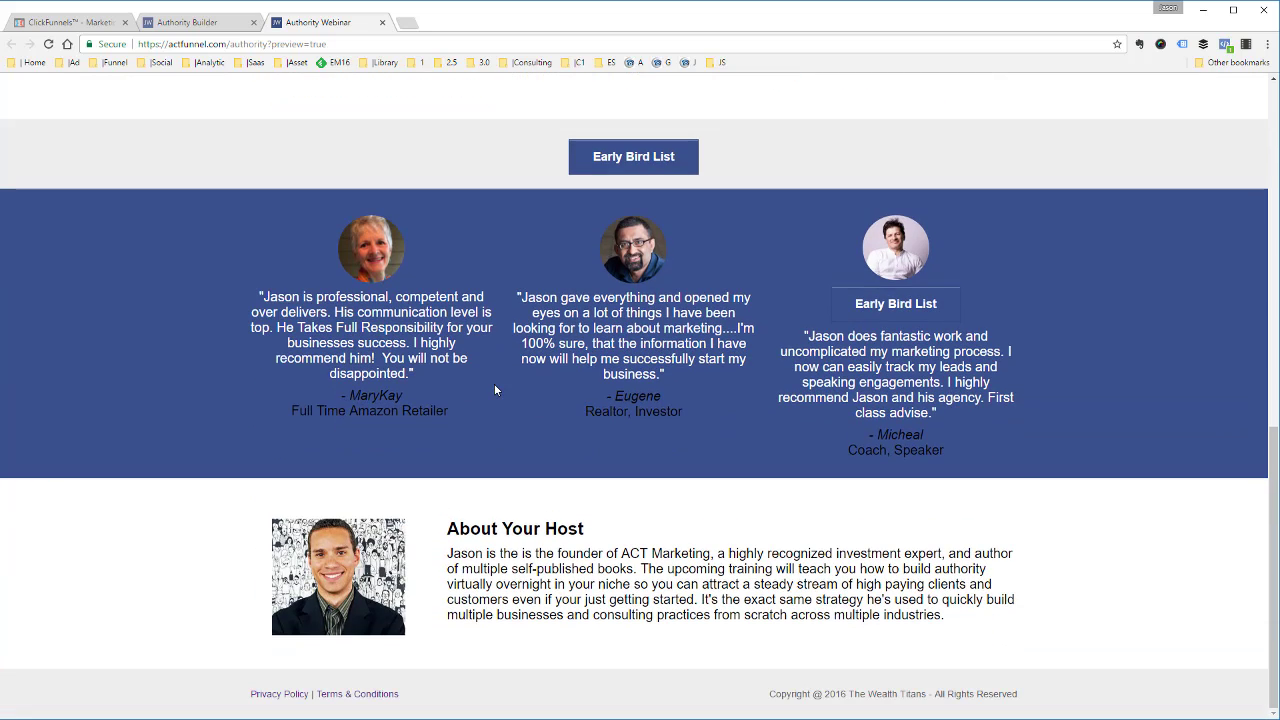
scroll(494, 389, up, 8)
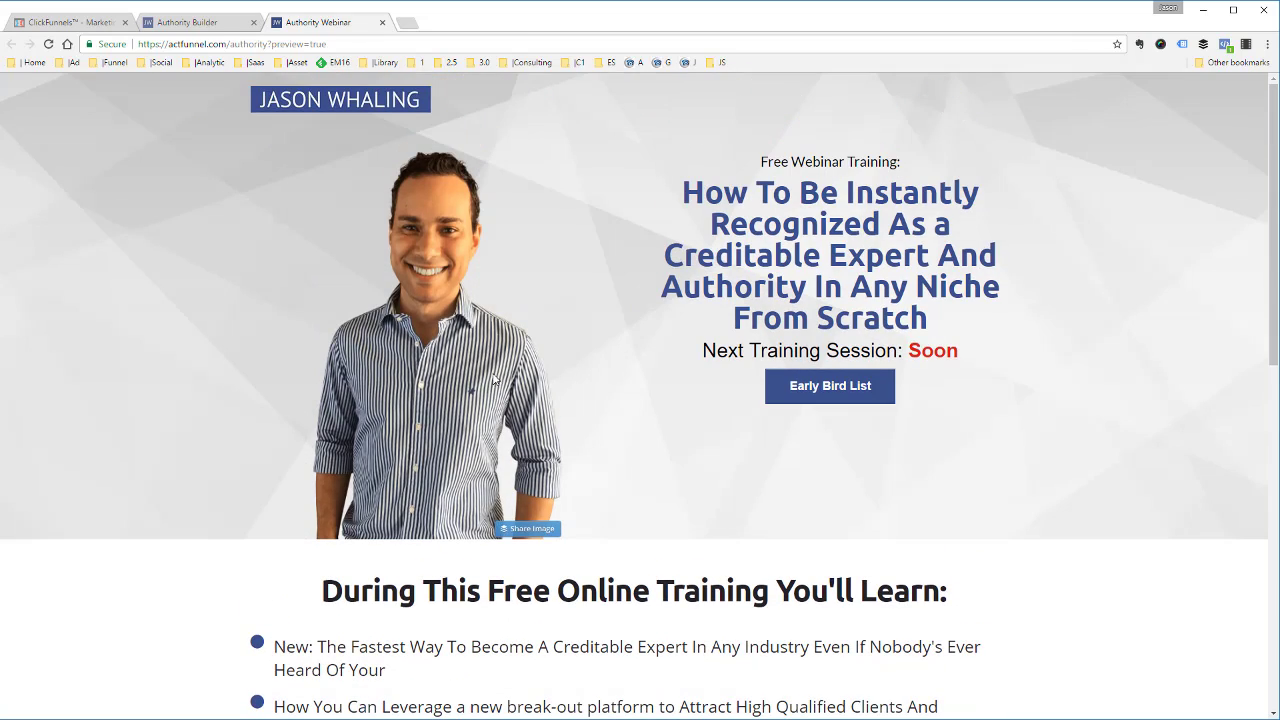
Step: Switch to the Authority Builder page and compare its headline, host section and What You Will Learn list with the Authority Webinar layout
click(194, 25)
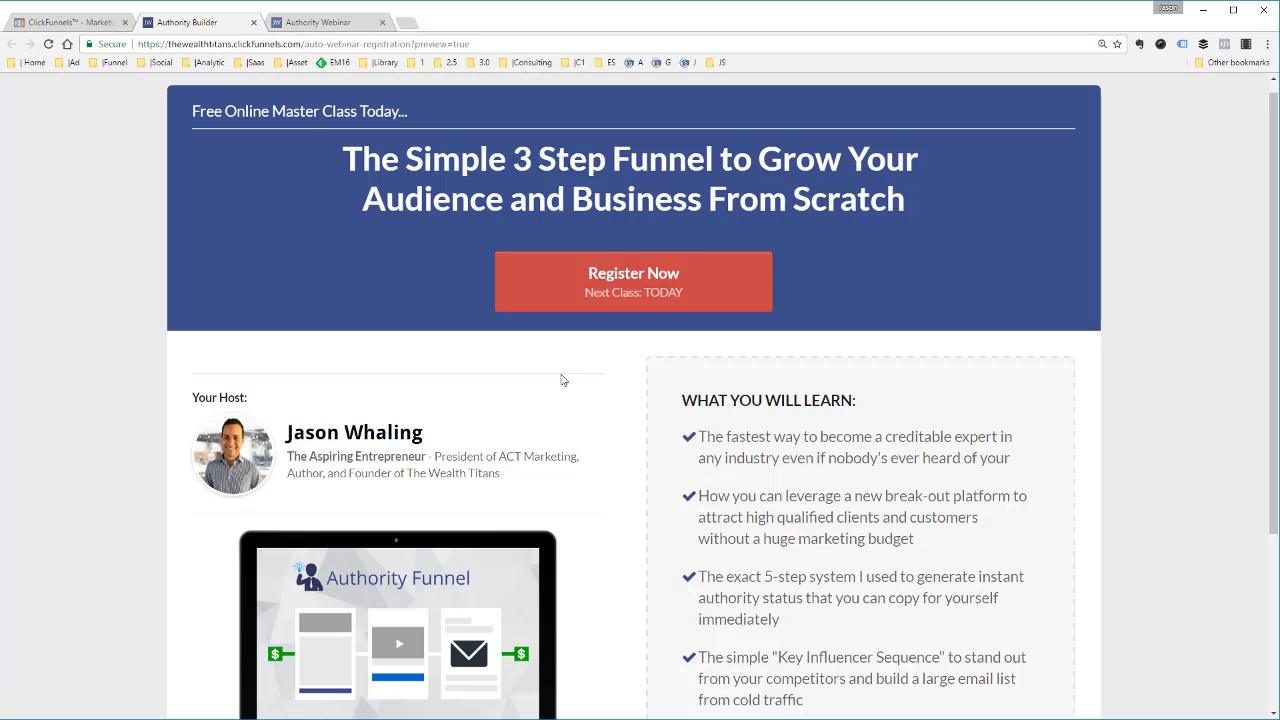
scroll(637, 438, down, 3)
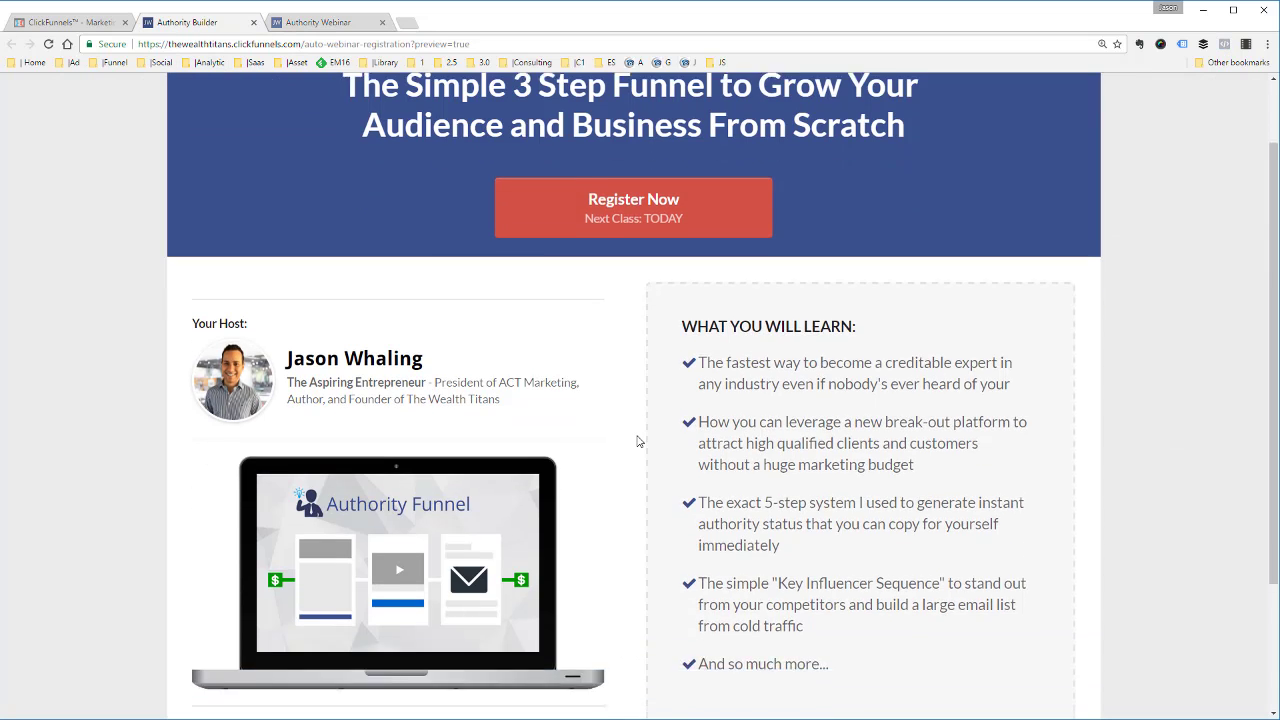
scroll(637, 441, down, 1)
scroll(640, 440, up, 3)
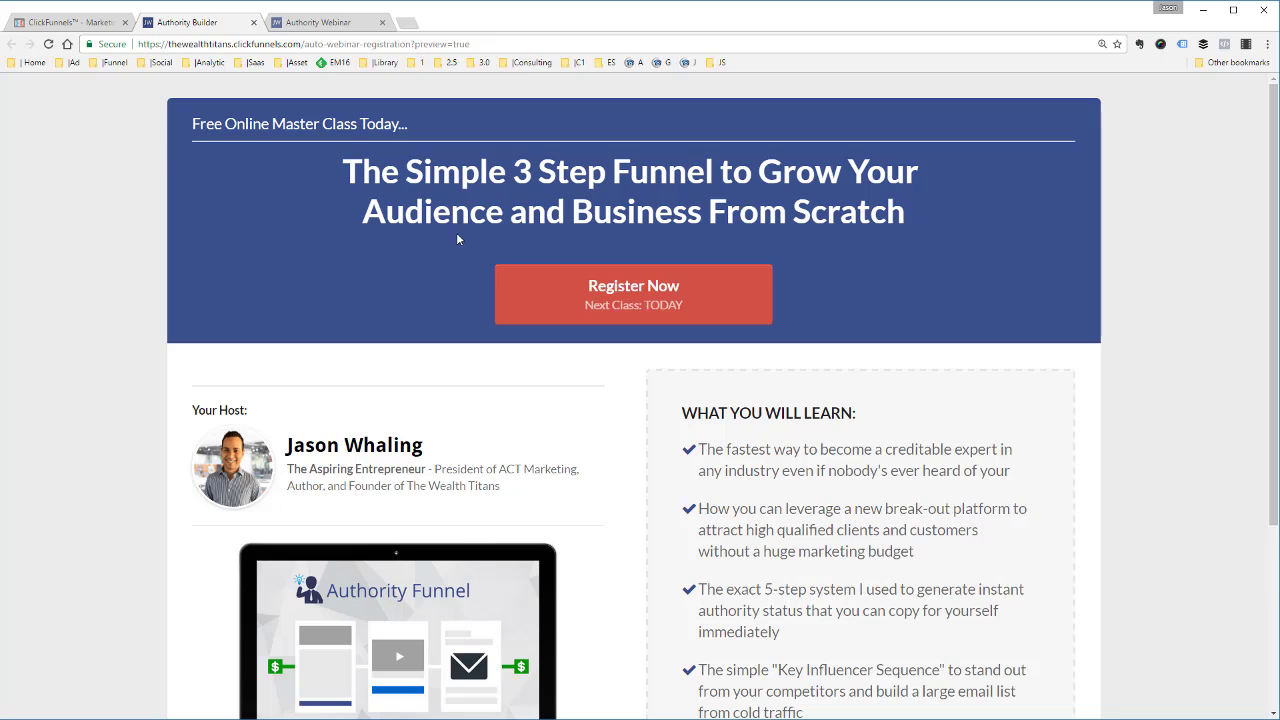
Step: Open the automation events of the Authority Builder webinar registration step in the funnel and review the list of triggered emails
click(82, 24)
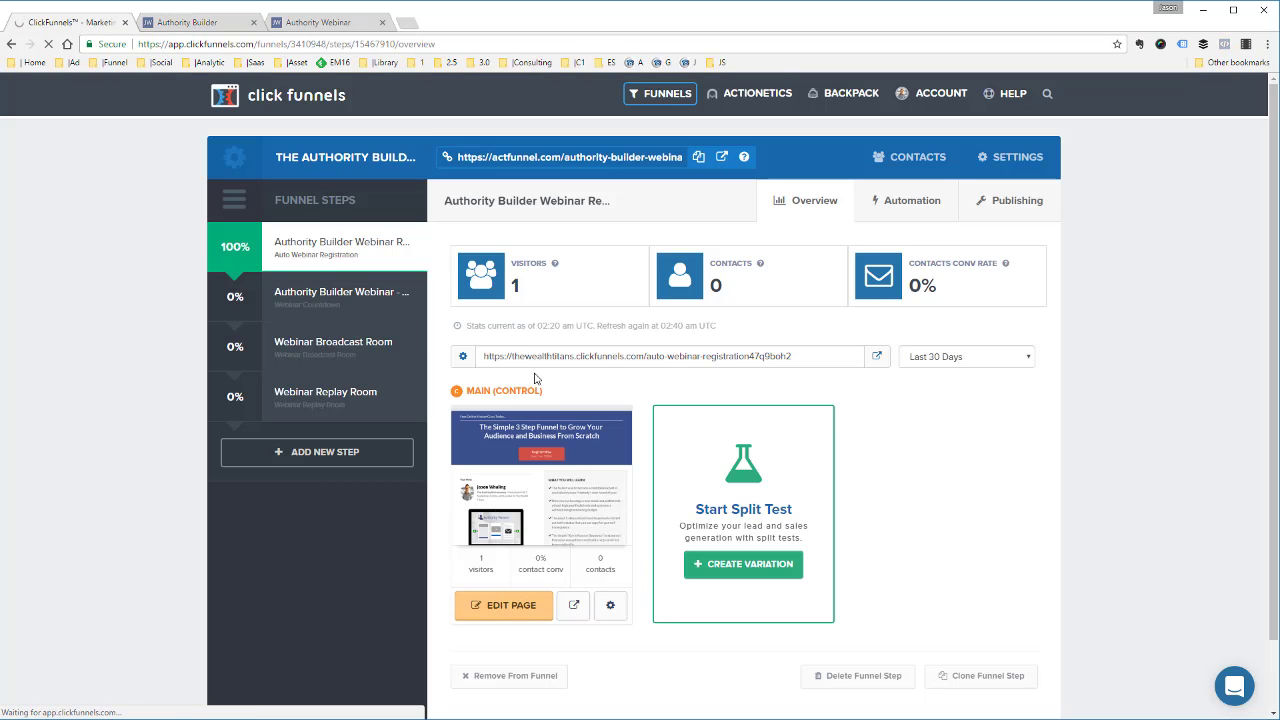
click(347, 276)
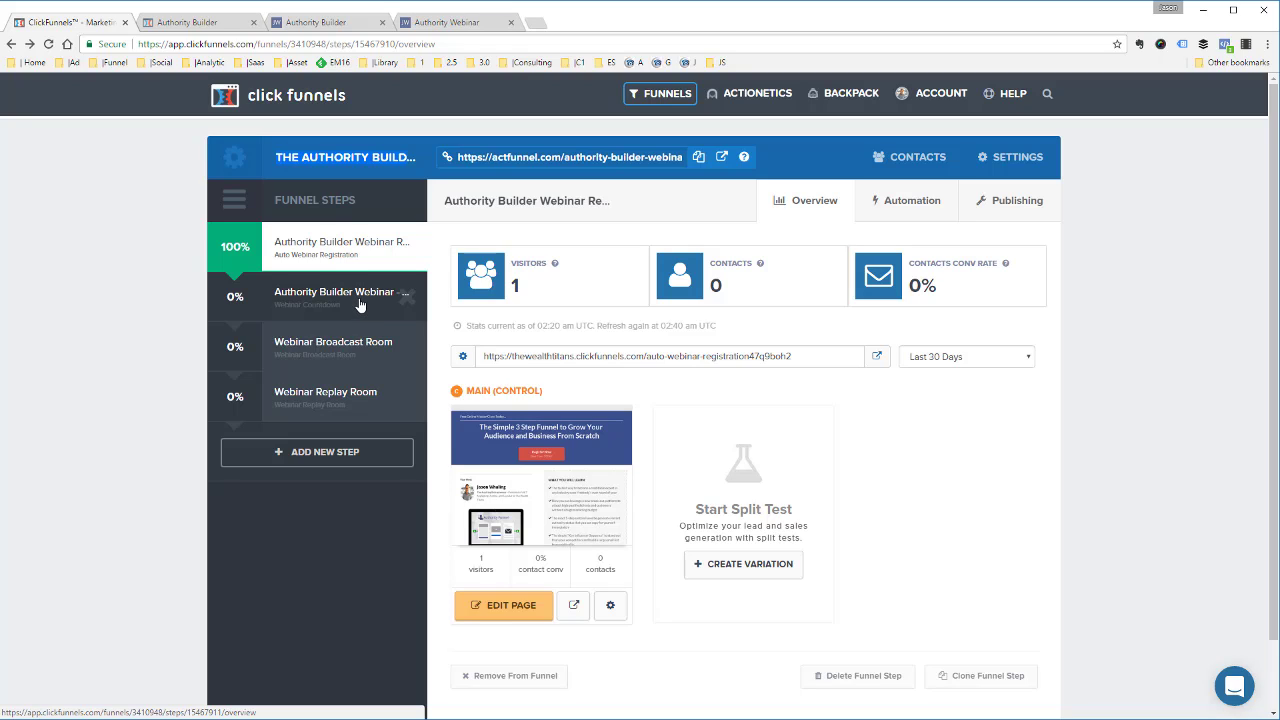
click(916, 201)
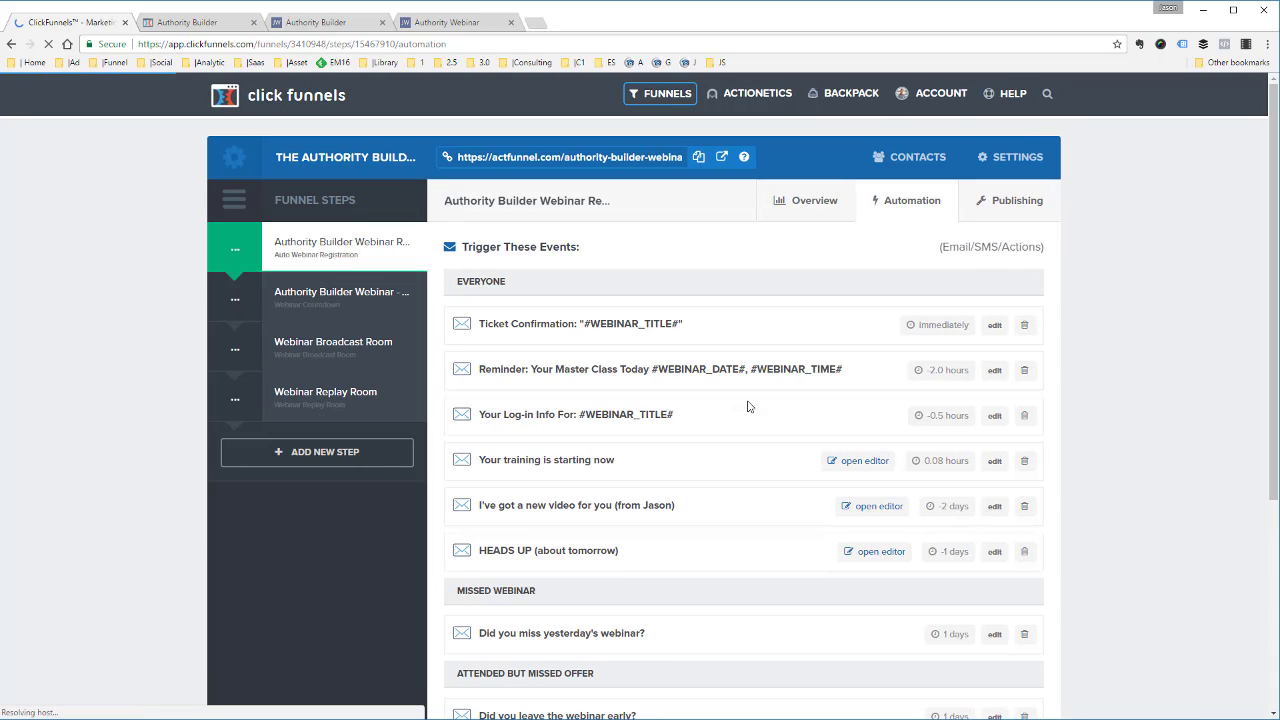
scroll(732, 358, down, 2)
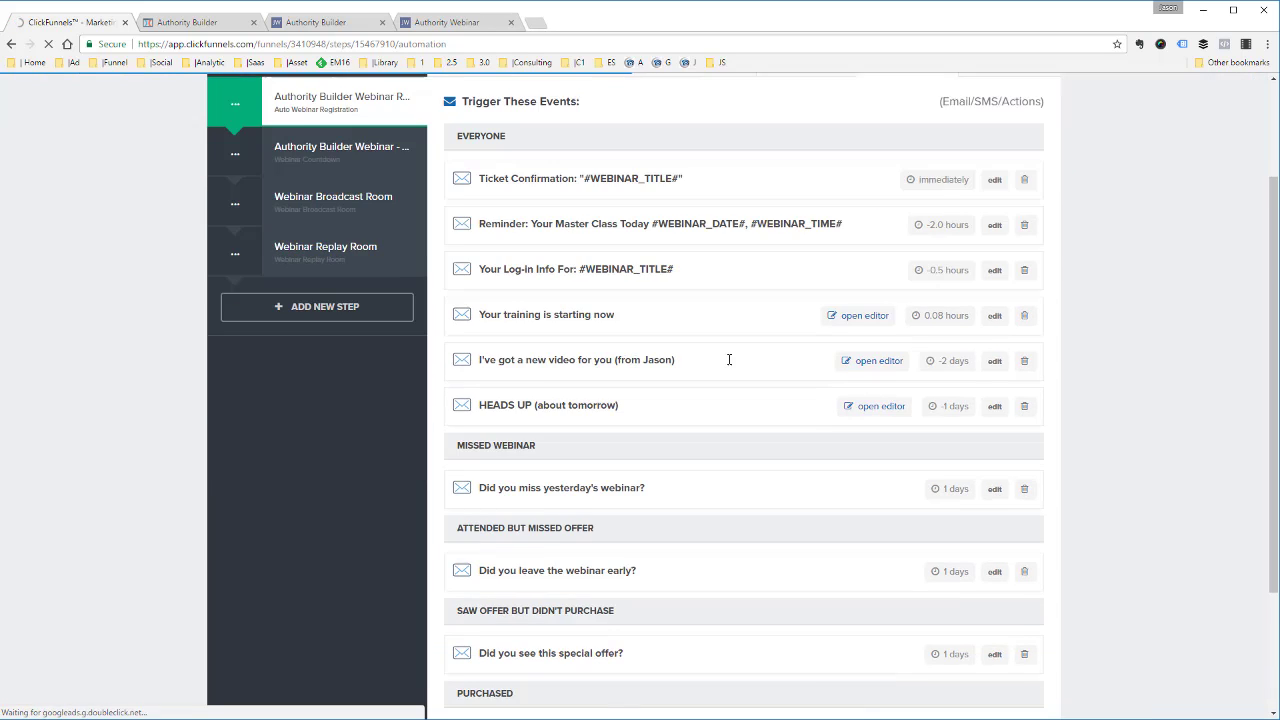
scroll(674, 440, down, 1)
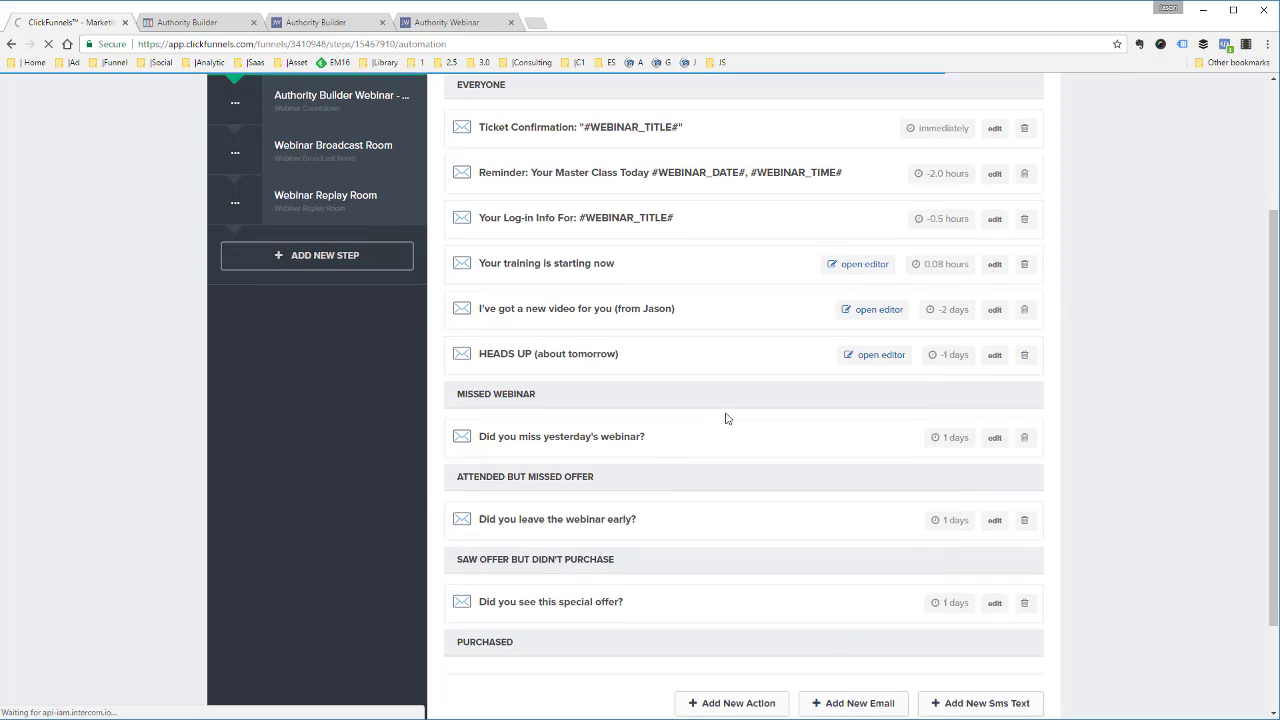
scroll(729, 418, up, 1)
scroll(728, 418, up, 1)
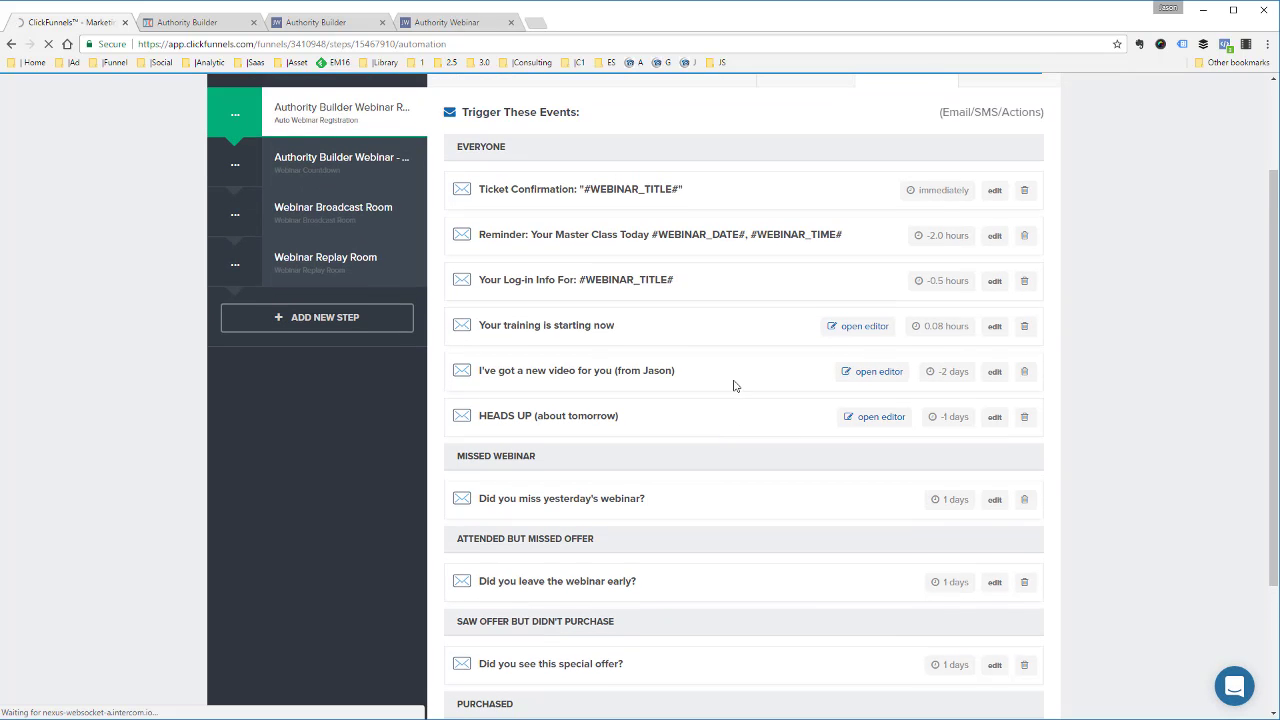
scroll(728, 375, up, 1)
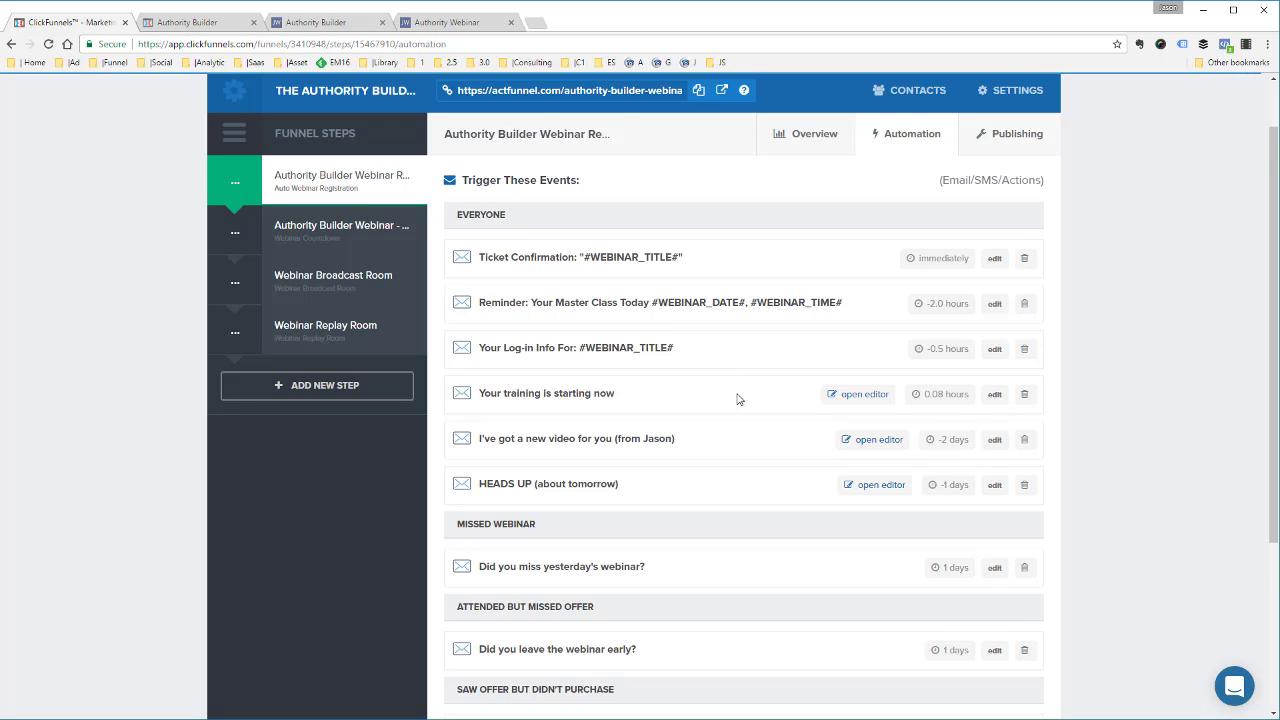
scroll(737, 397, down, 3)
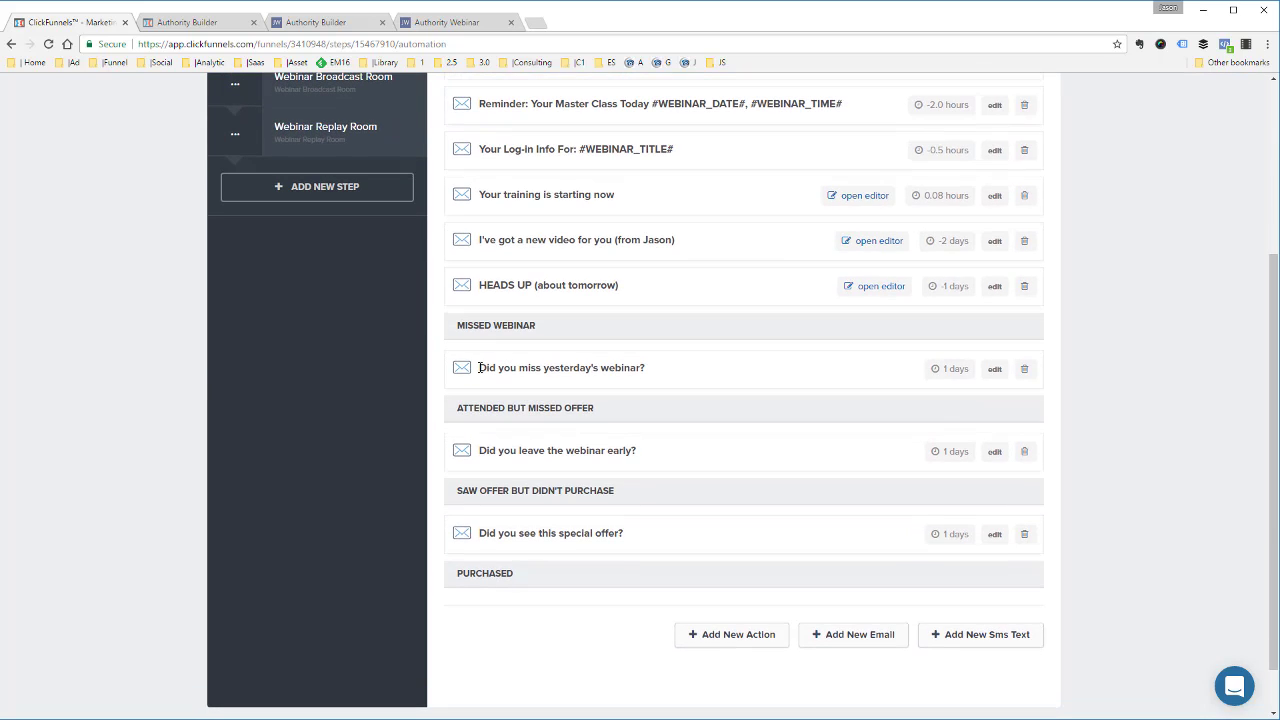
Step: Examine the follow-up emails for missed webinar, missed offer and no purchase, and the pre-webinar emails sent to everyone
drag(480, 369, 714, 371)
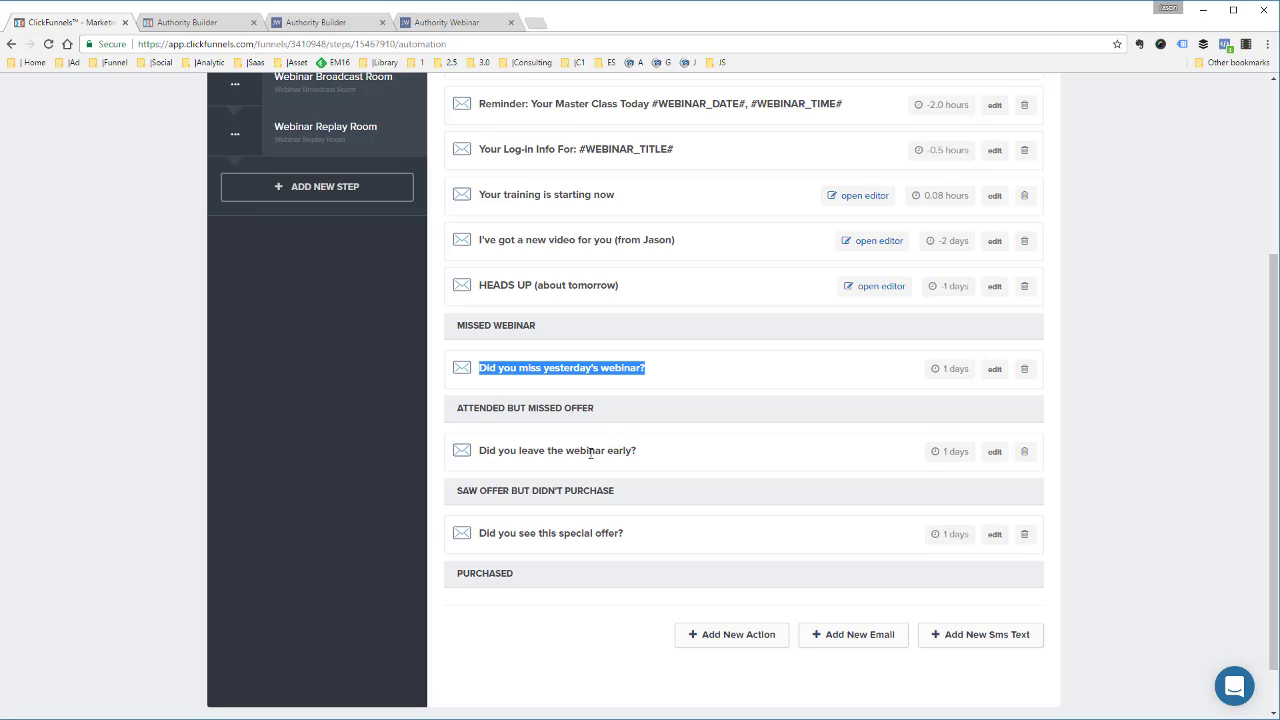
click(664, 456)
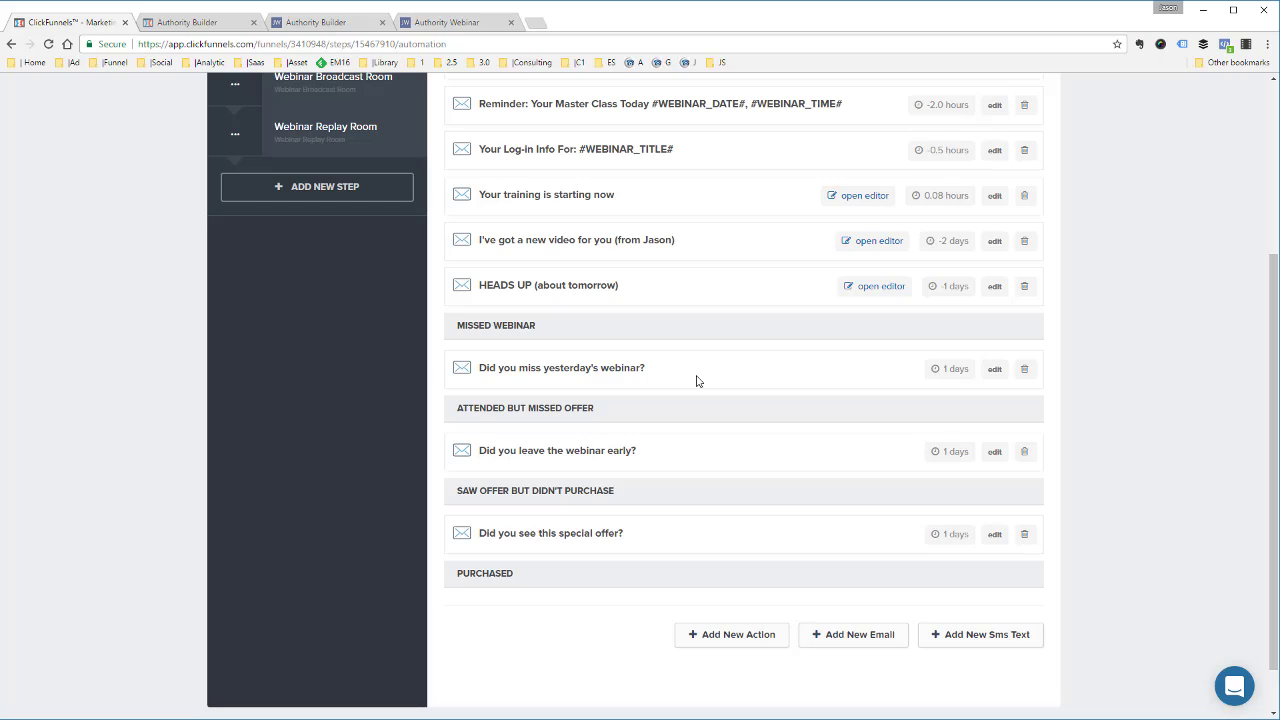
scroll(810, 360, up, 1)
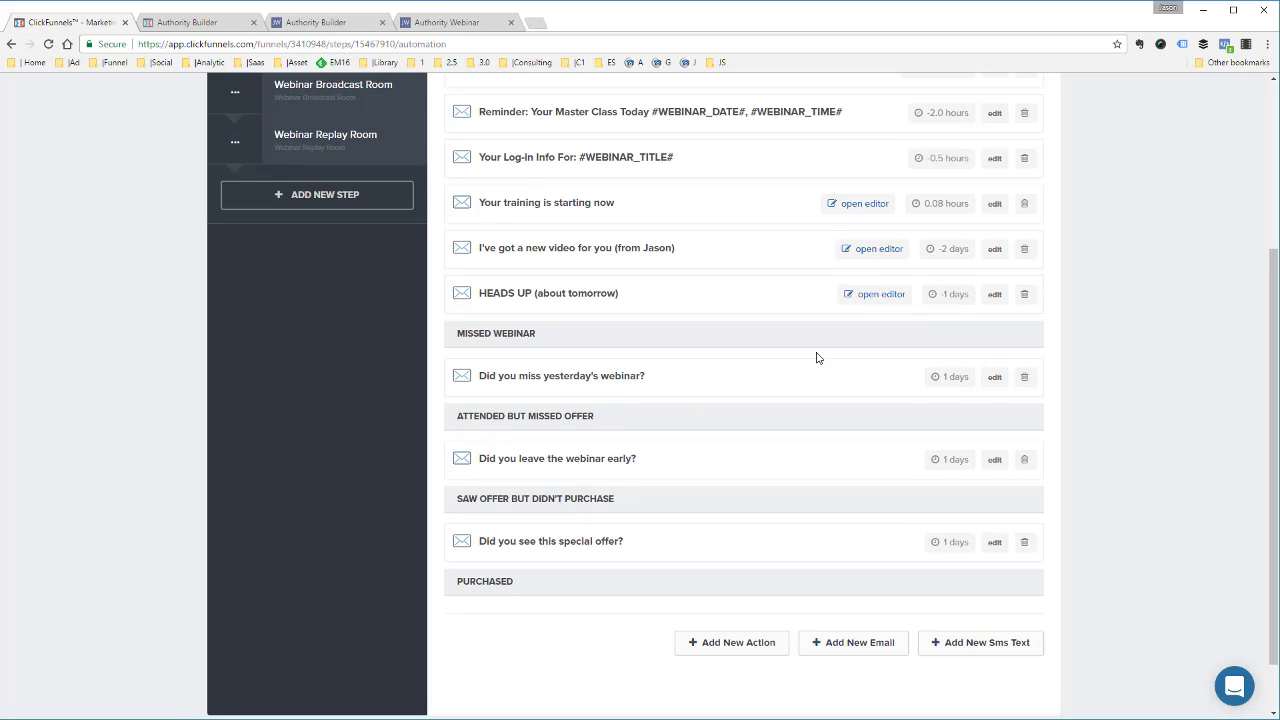
drag(491, 260, 628, 348)
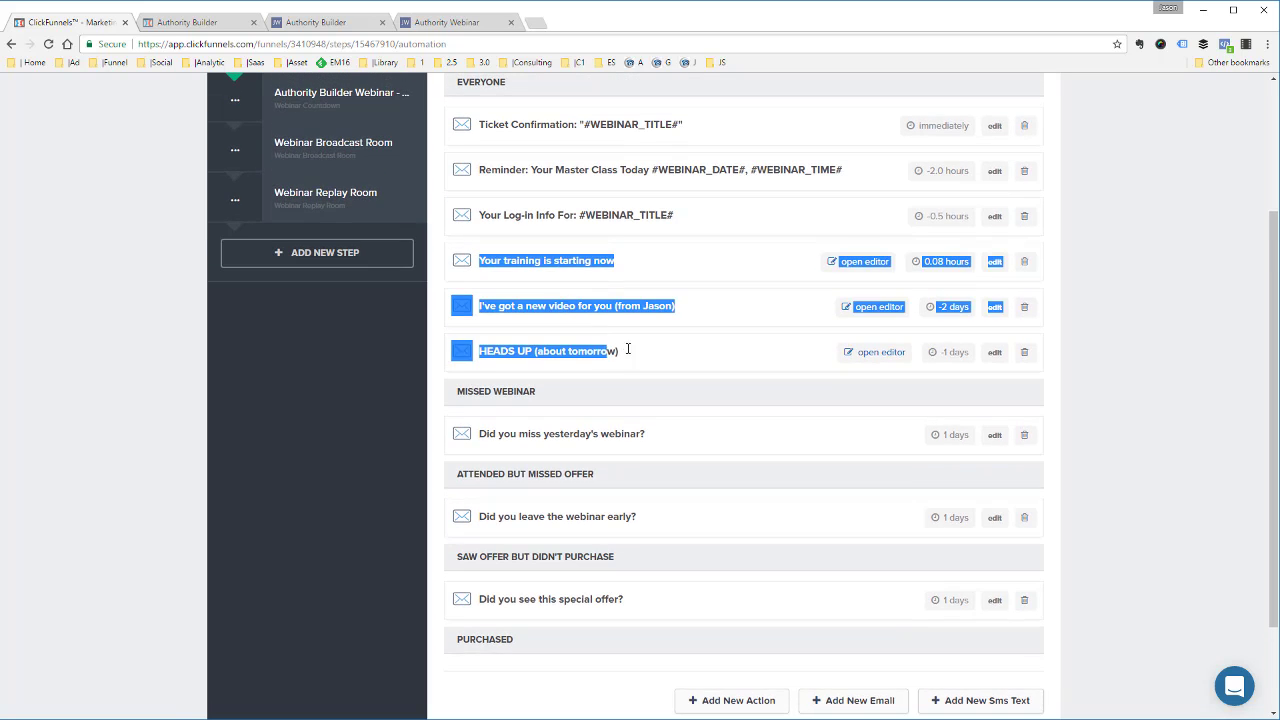
drag(733, 357, 751, 342)
click(638, 342)
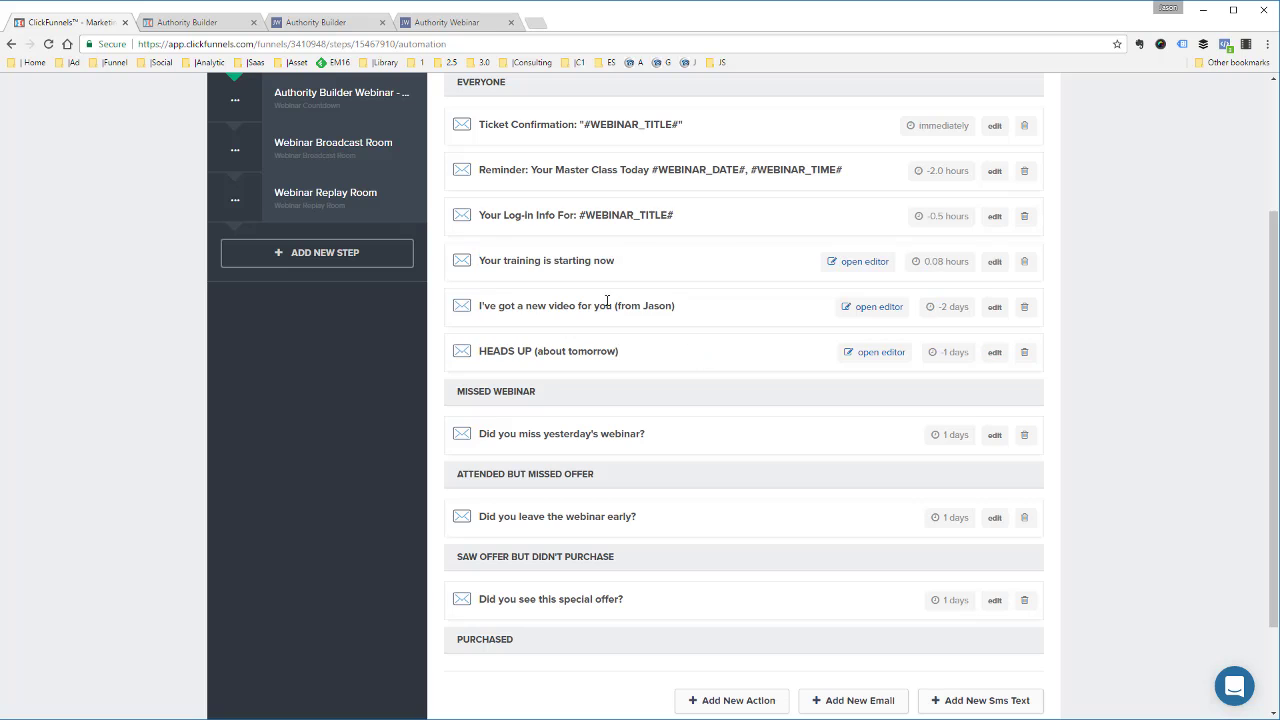
scroll(300, 200, up, 1)
scroll(255, 153, up, 1)
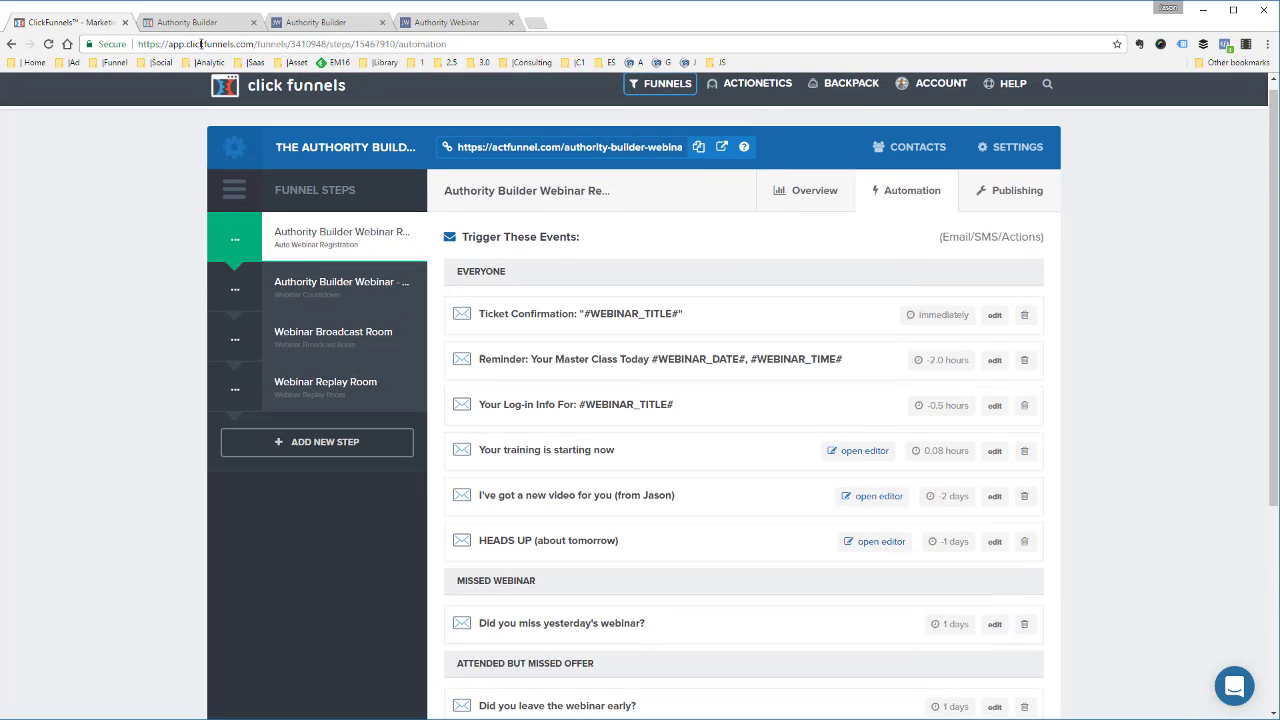
Step: Show the registration pop-up in the Authority Builder page editor and open the settings of its Auto Webinar Time element
click(190, 22)
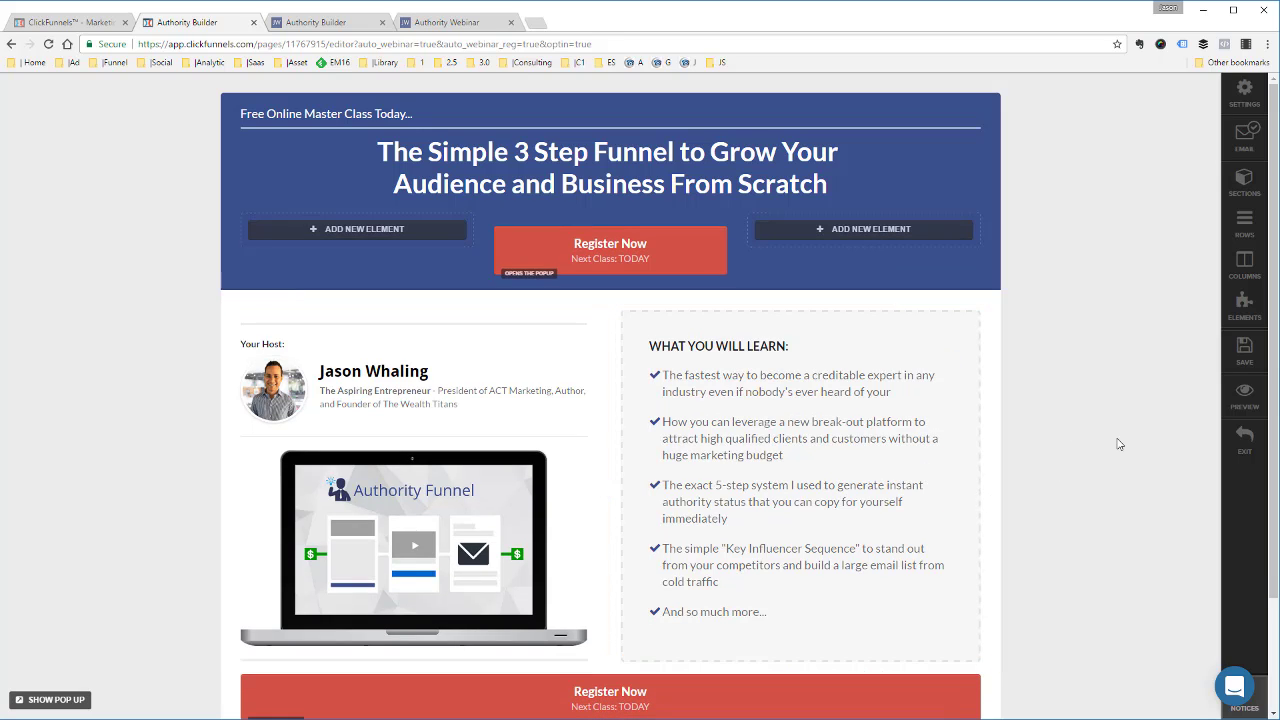
click(48, 699)
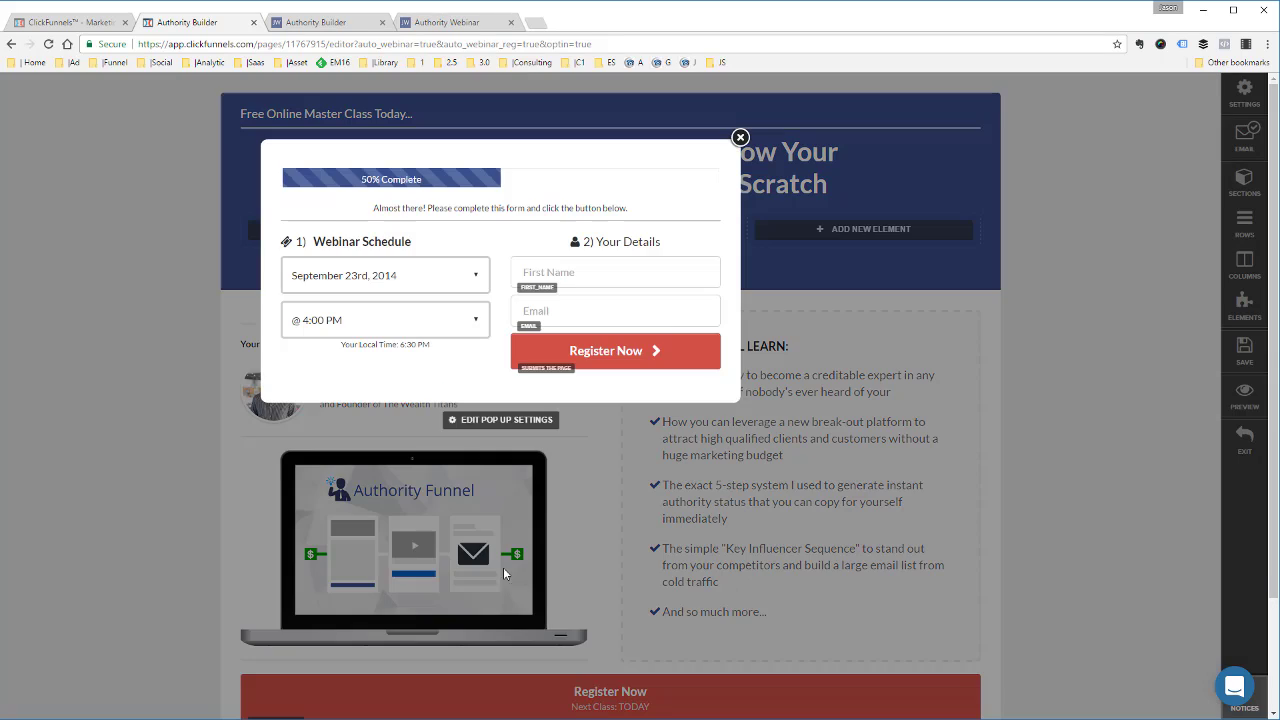
click(385, 294)
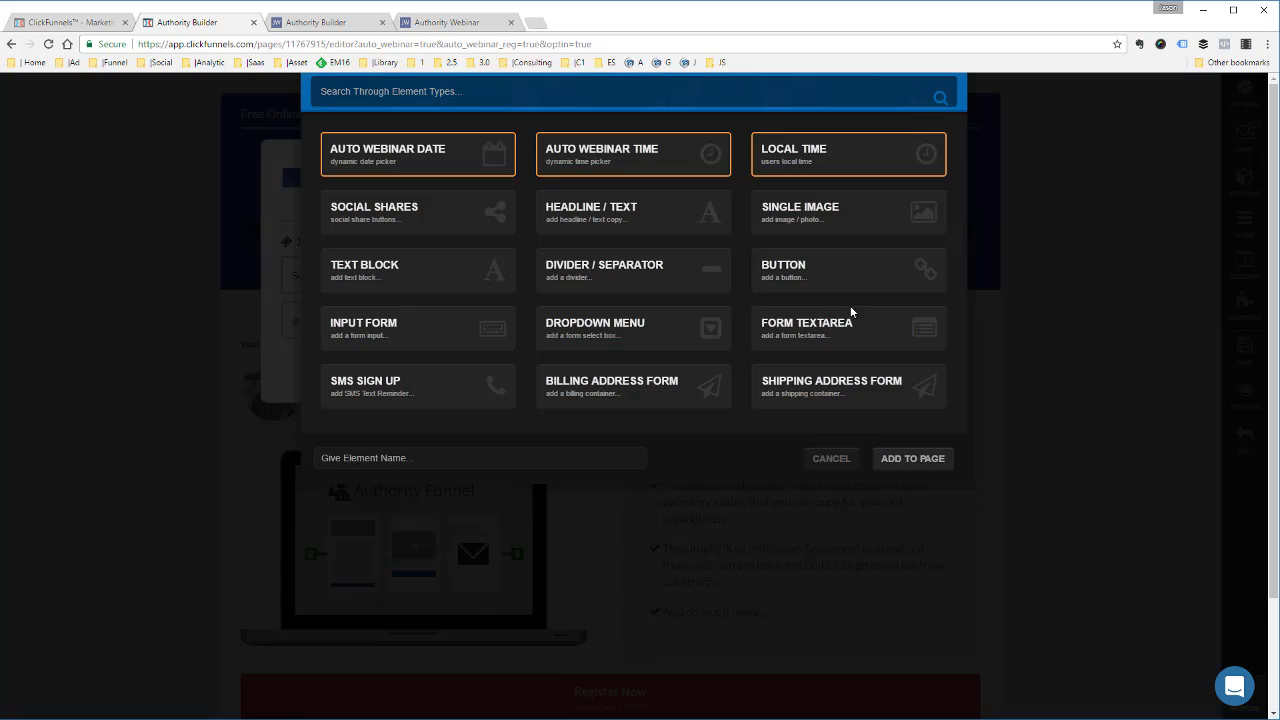
click(832, 461)
click(360, 322)
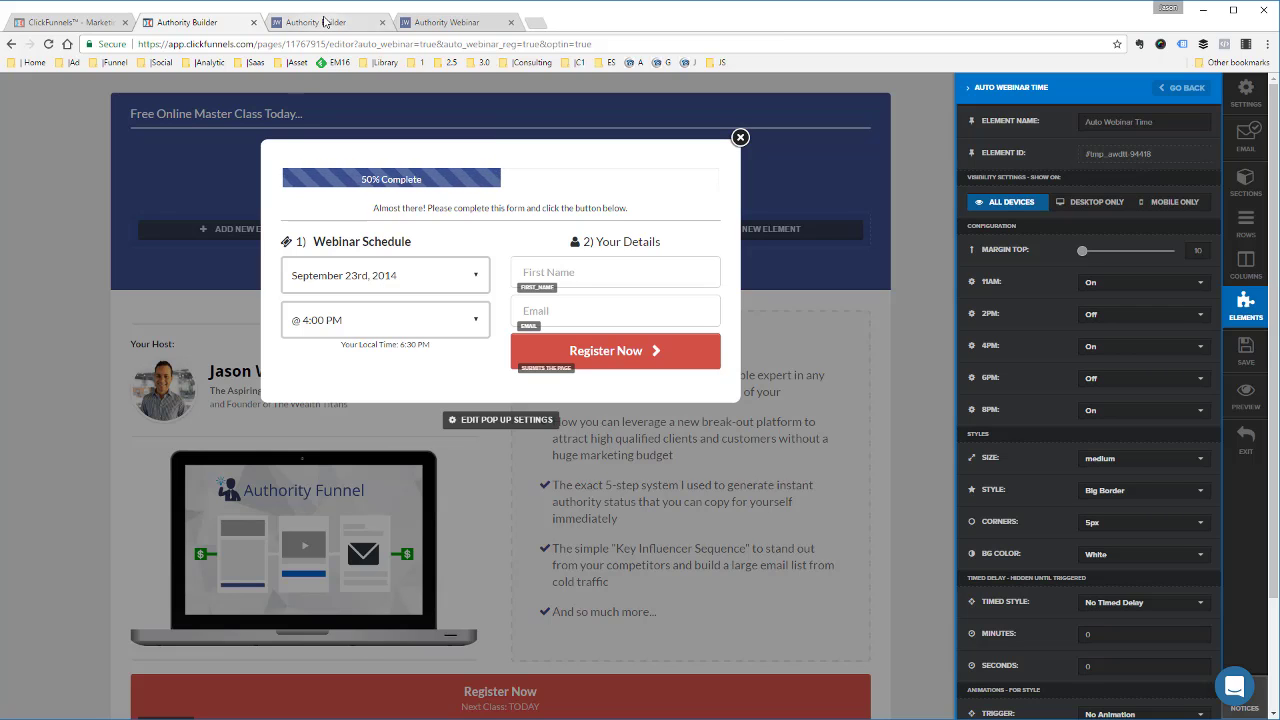
Step: Open the registration form on the Authority Builder preview page and inspect the webinar date and time choices
click(325, 22)
click(605, 311)
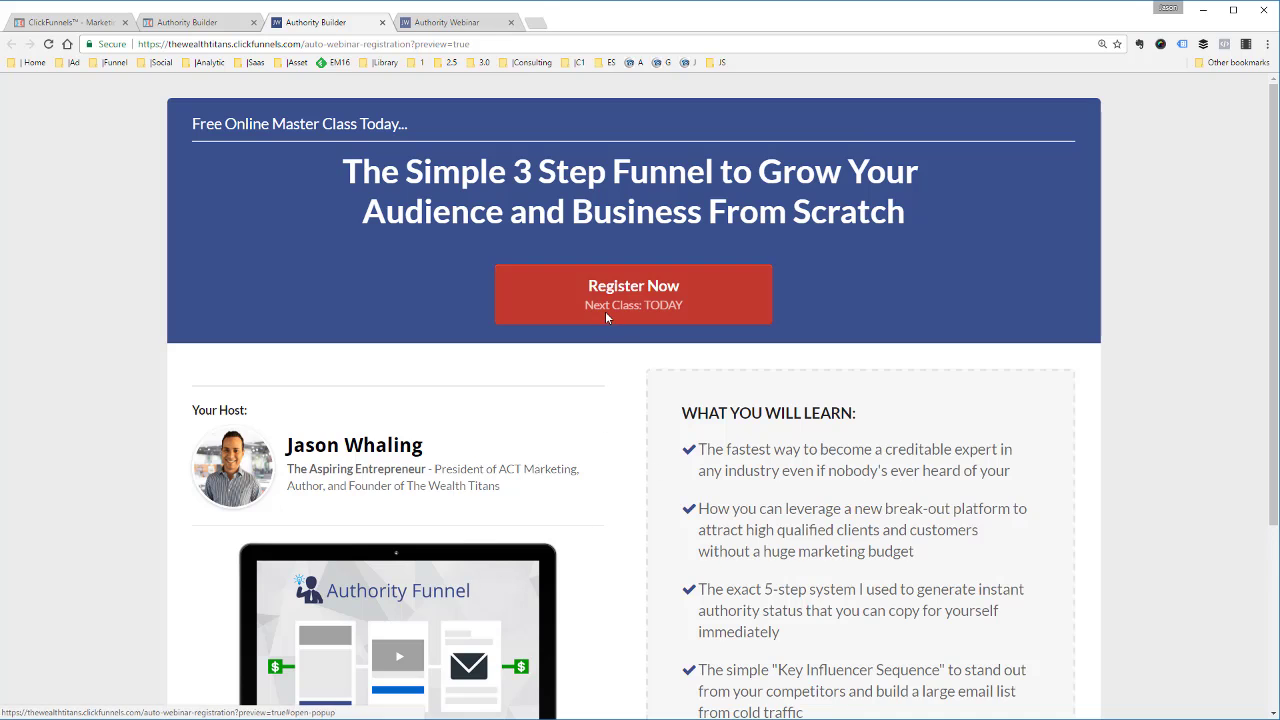
click(513, 334)
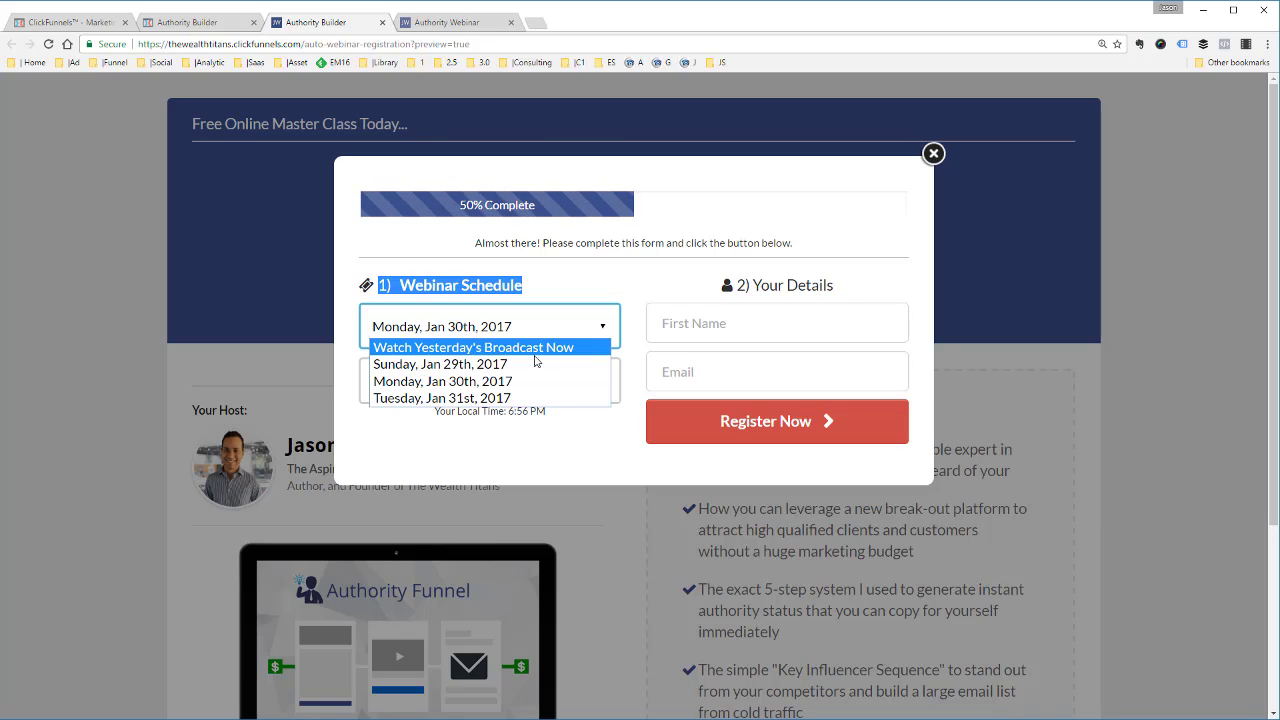
click(532, 411)
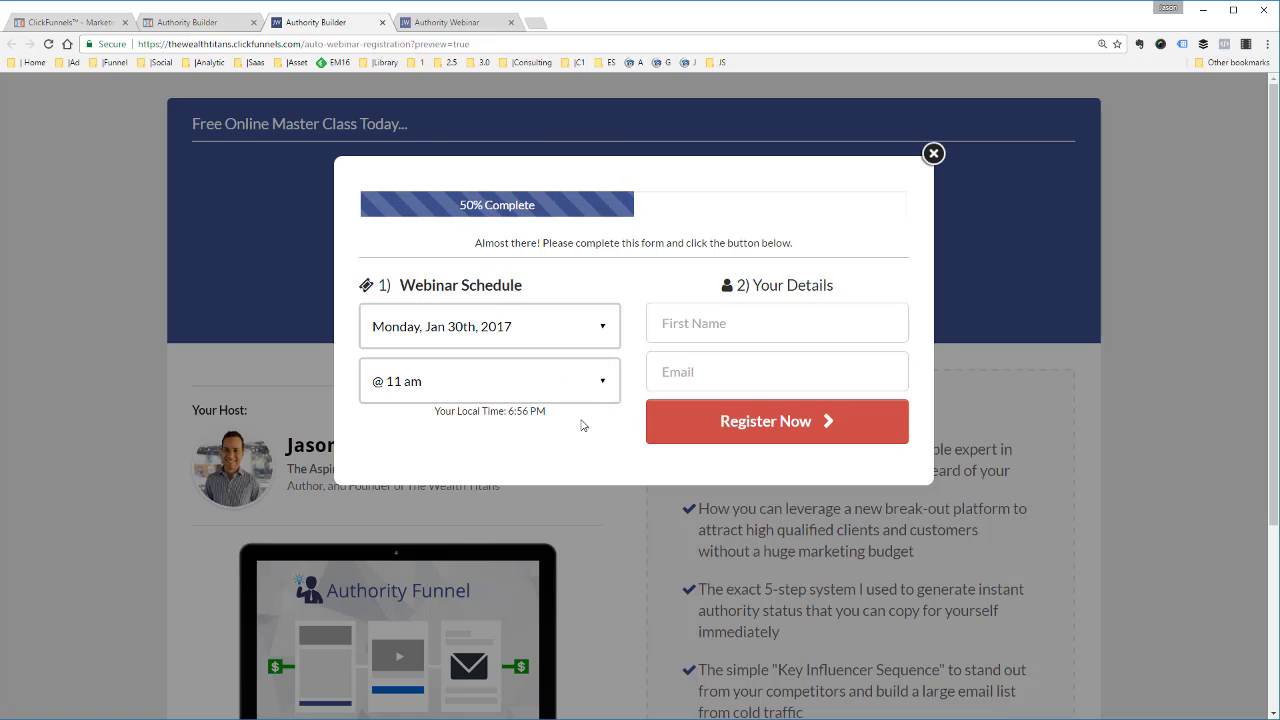
click(594, 384)
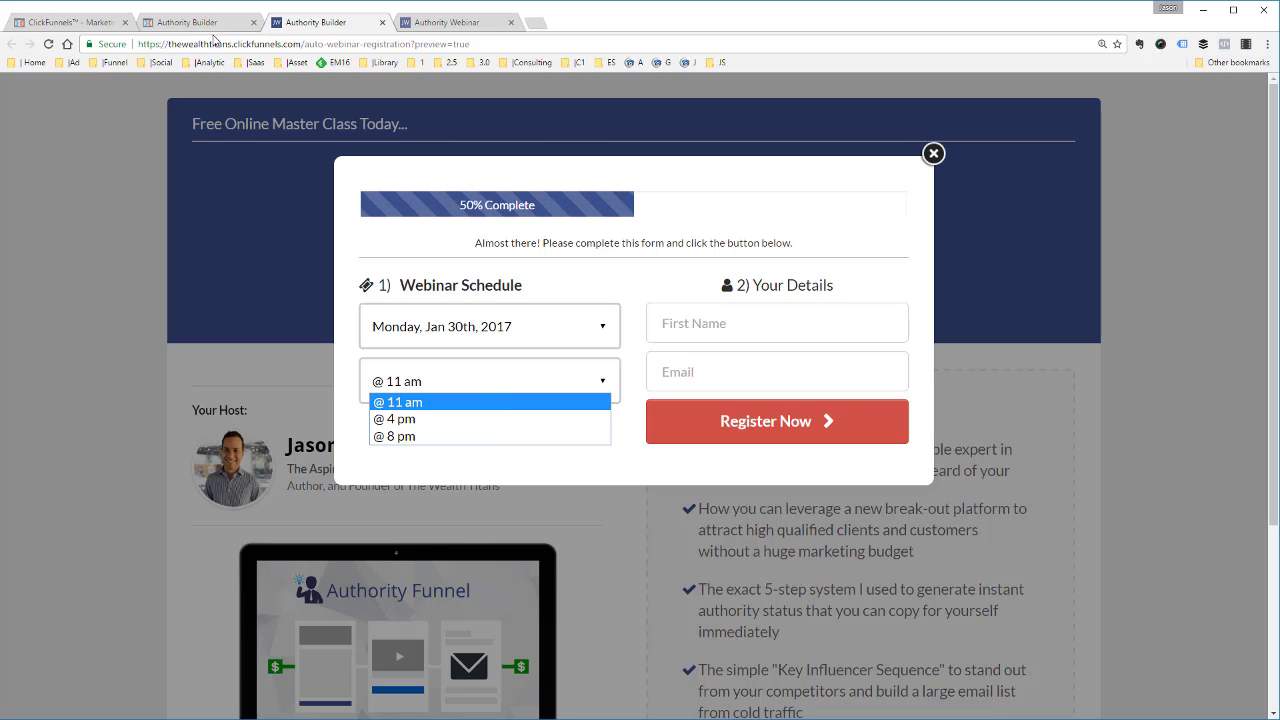
Step: Revisit the funnel's automation events and the Auto Webinar Time settings in the page editor, and close the element settings
click(78, 31)
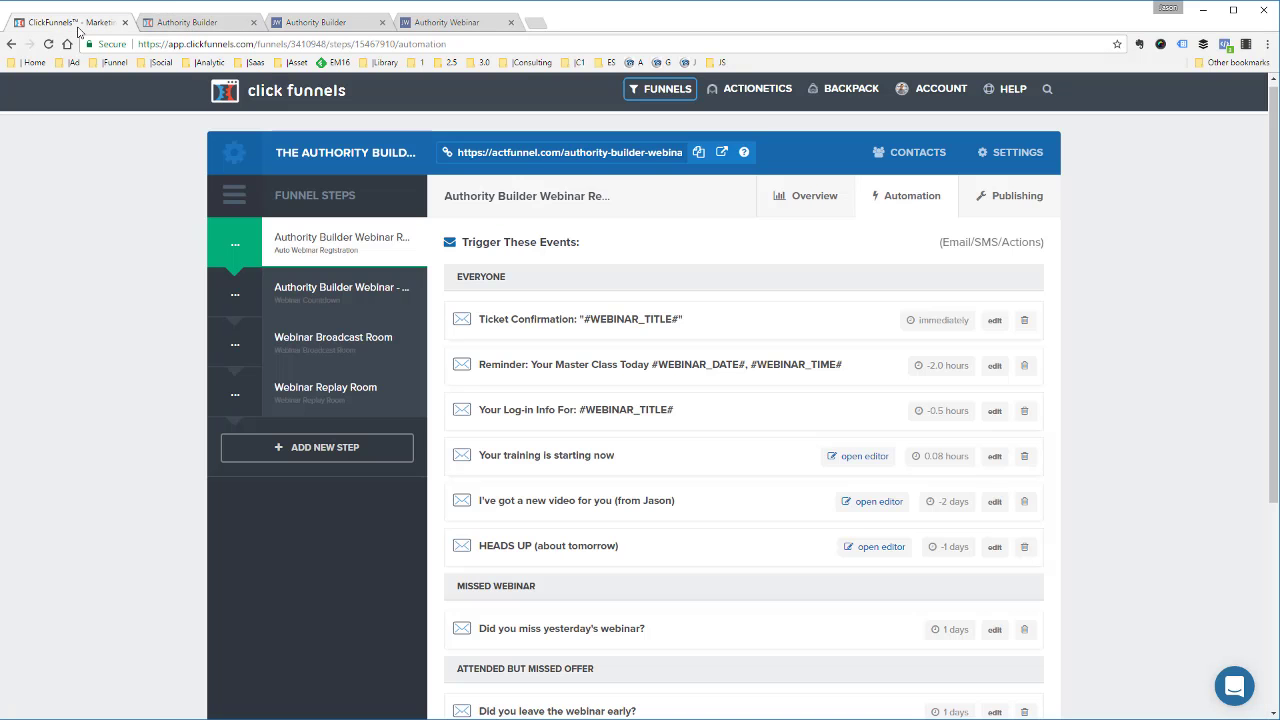
click(162, 22)
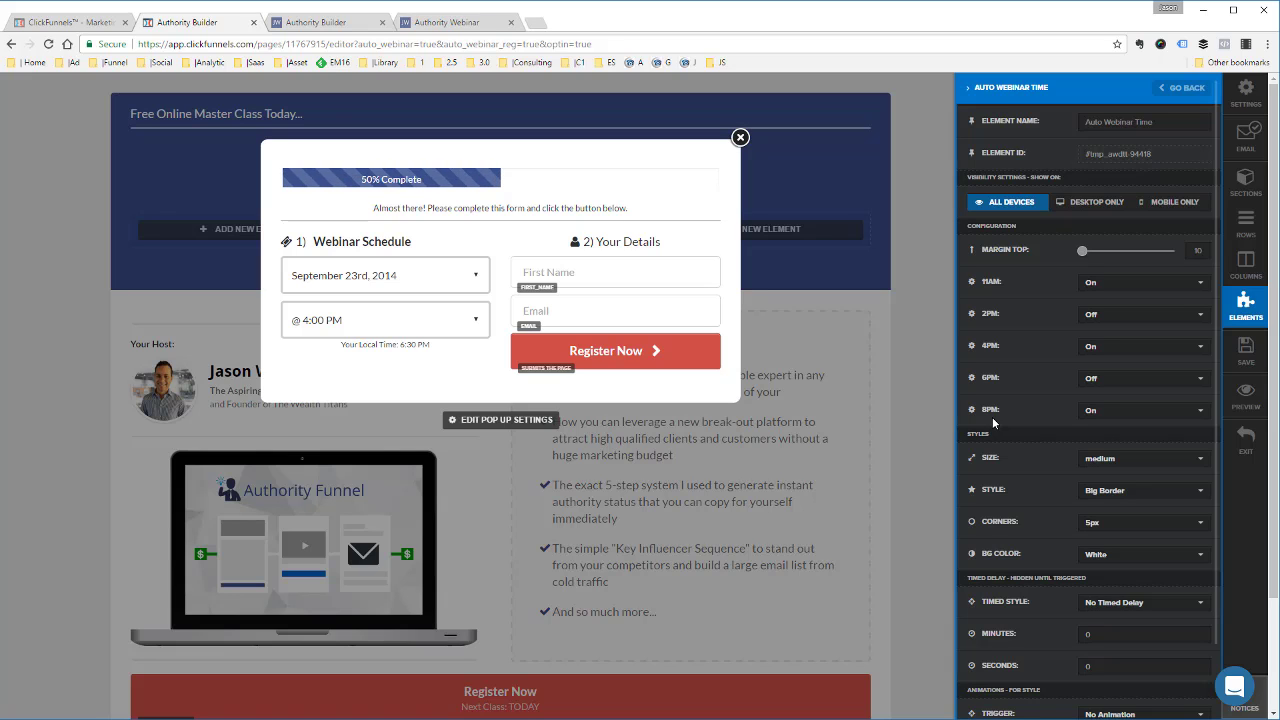
click(513, 226)
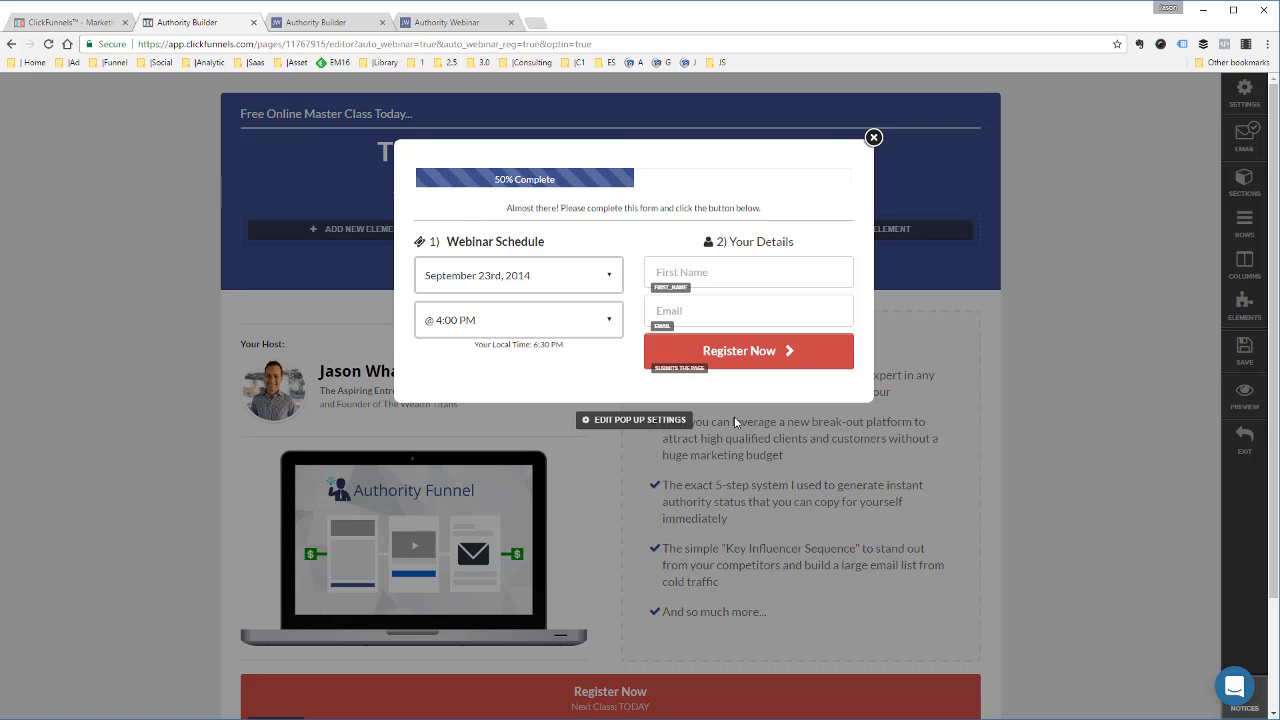
Step: Narrow the browser window to check how the preview page's registration form adapts, and widen the window again
click(340, 23)
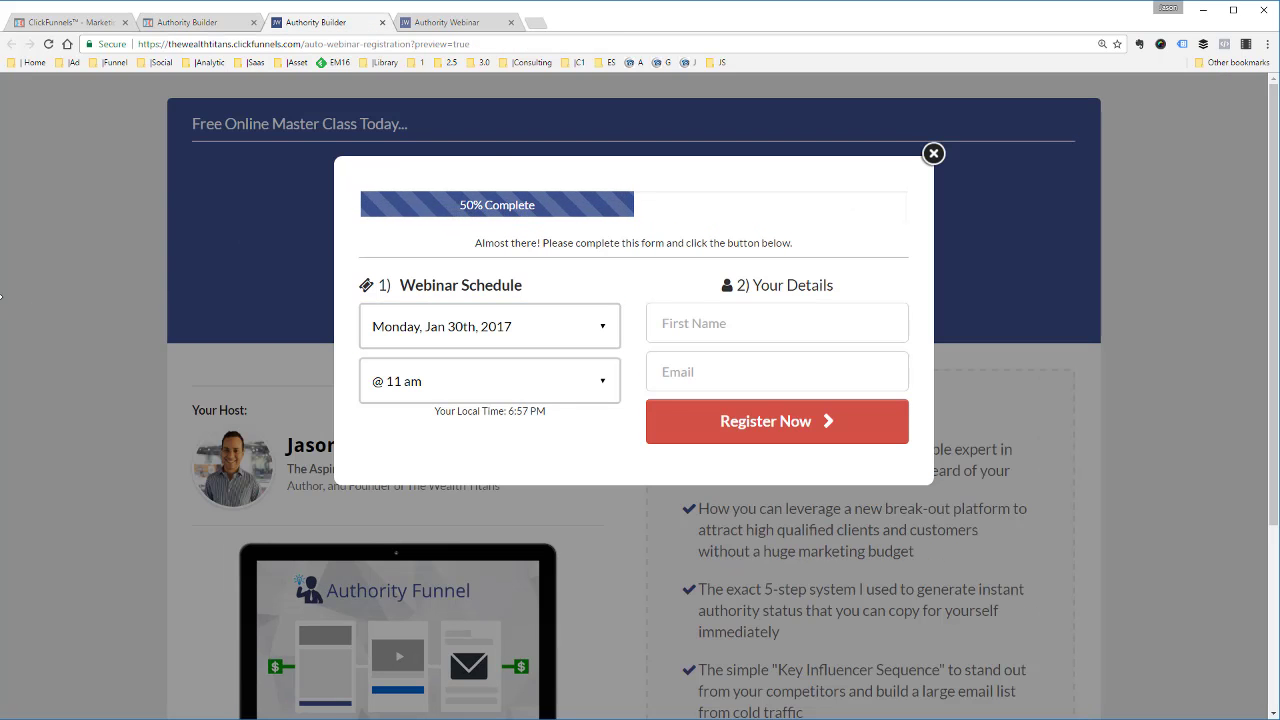
drag(0, 295, 1075, 354)
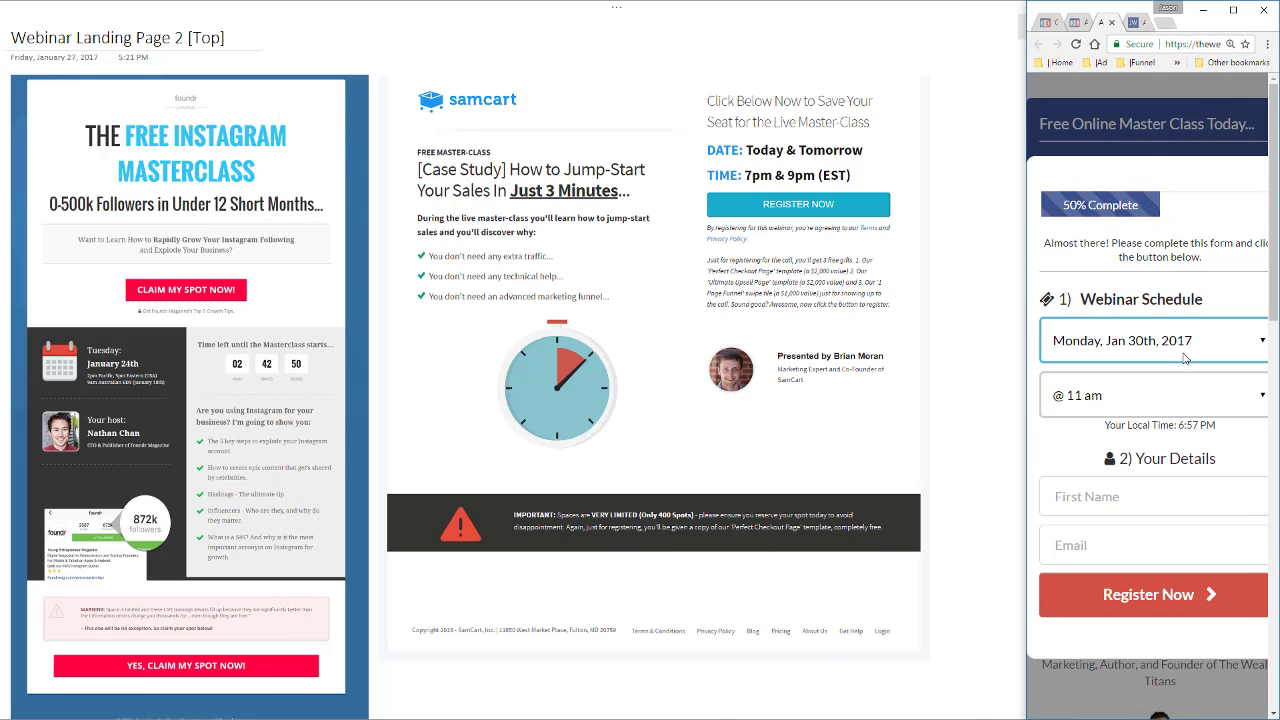
scroll(1185, 358, down, 3)
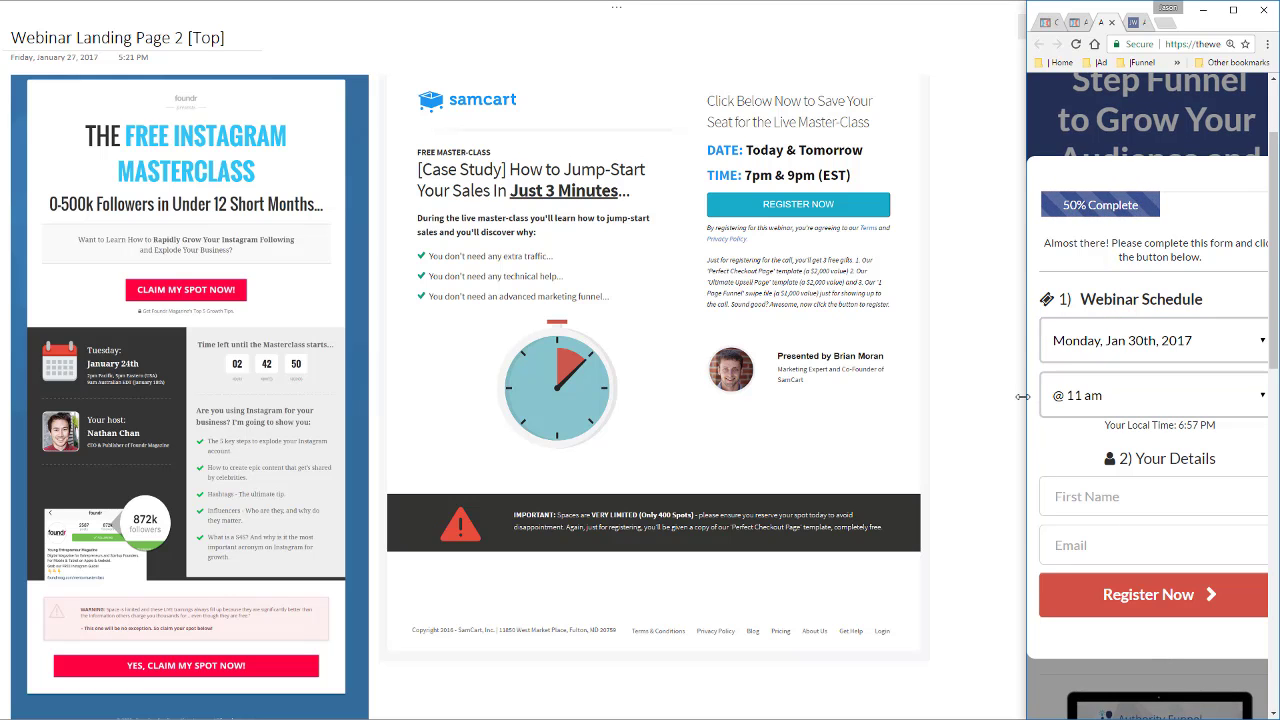
drag(1022, 396, 3, 383)
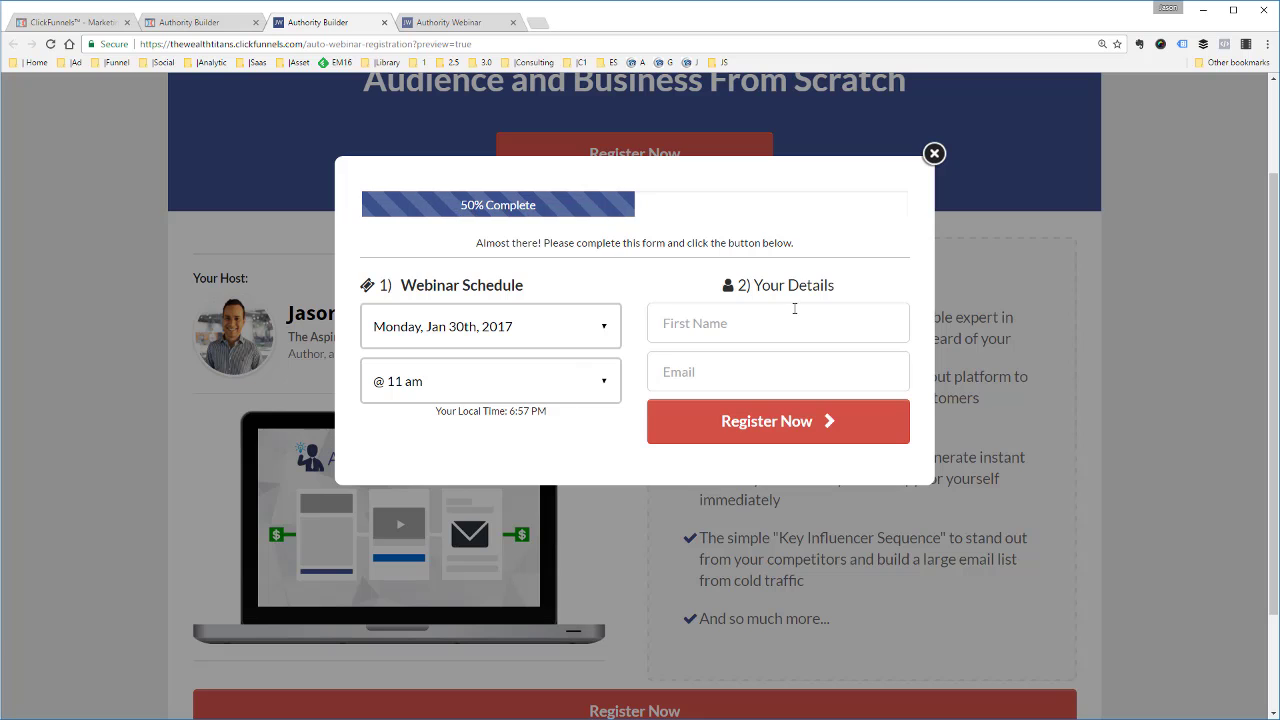
Step: Return to the Authority Builder page editor, close the registration pop-up and look over the page down to its footer
click(212, 25)
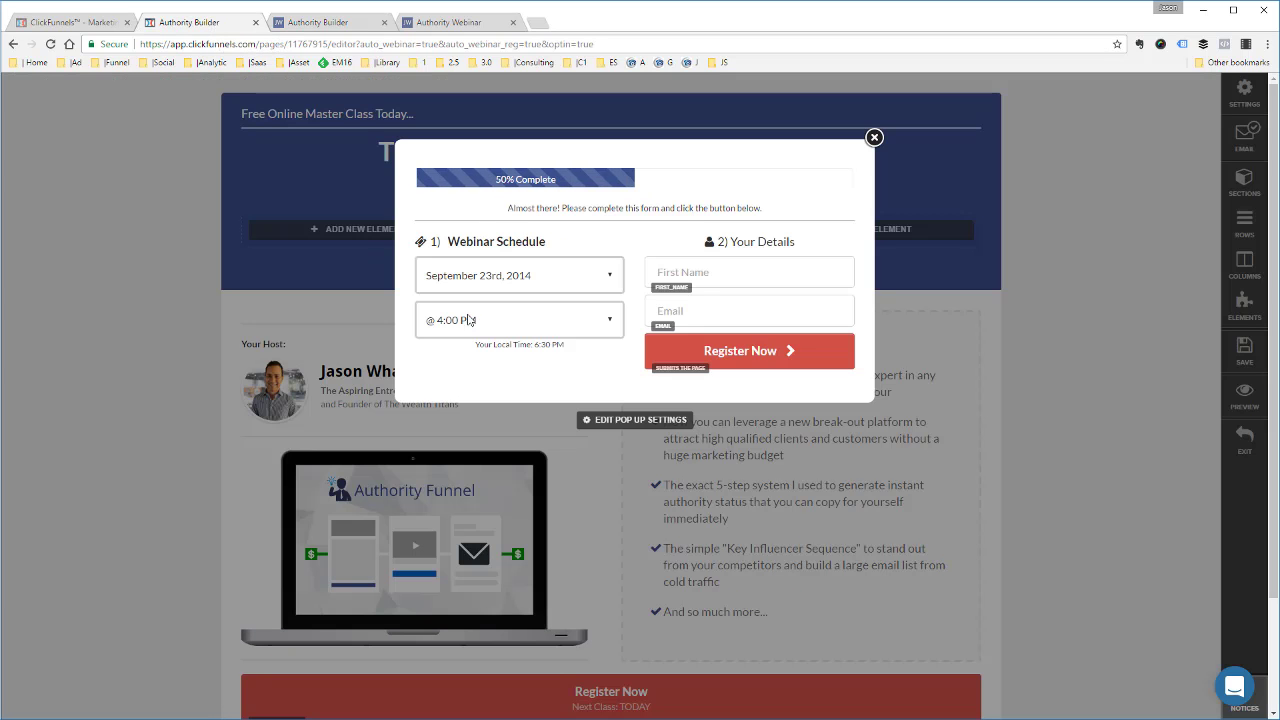
click(874, 137)
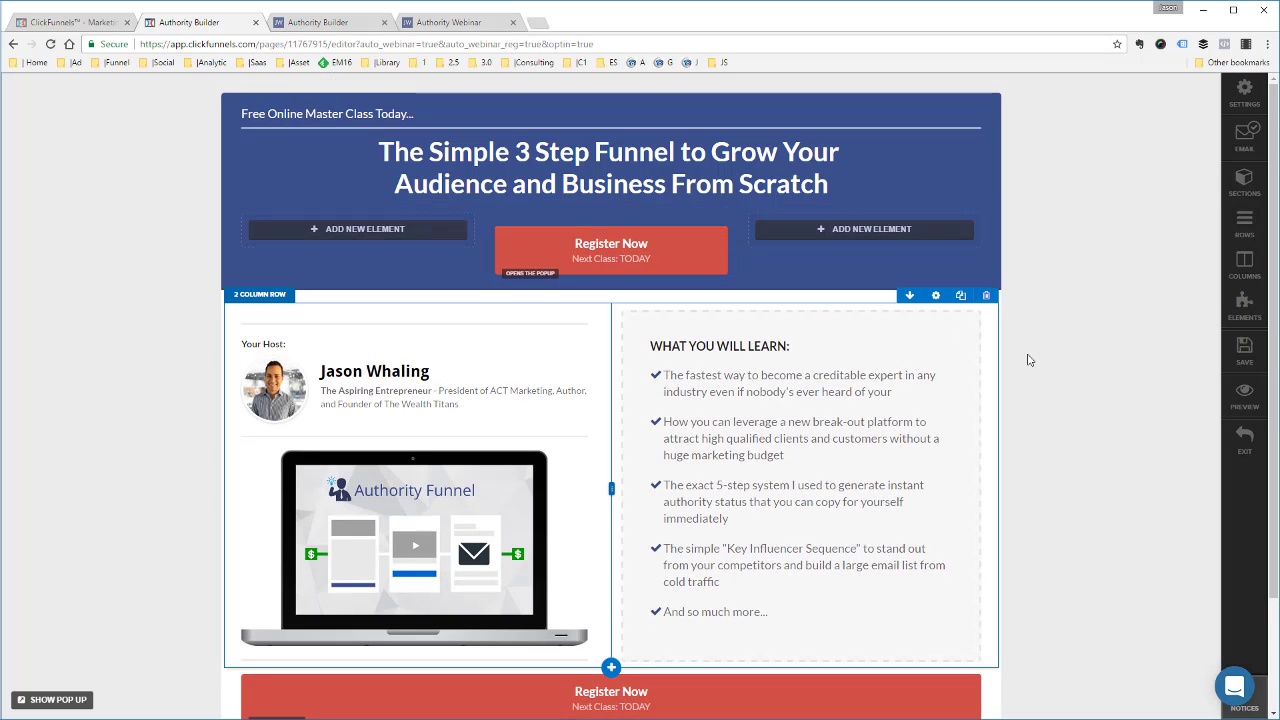
scroll(1028, 360, down, 2)
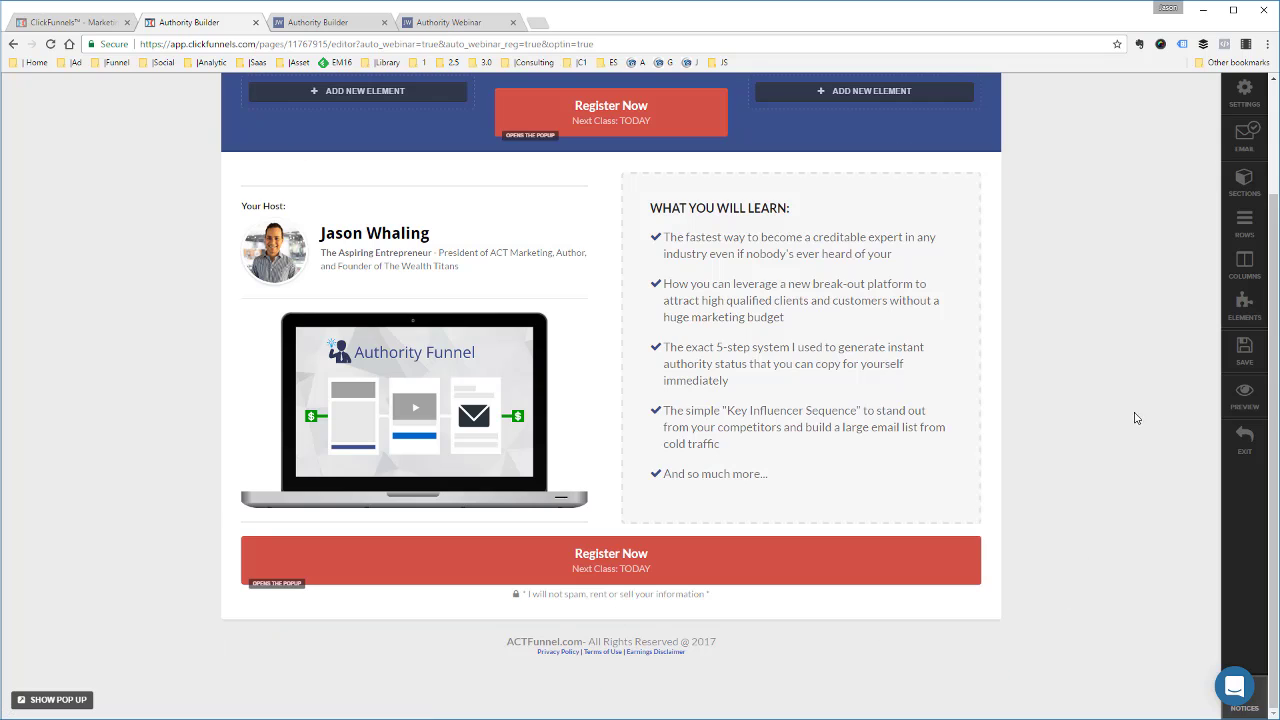
Step: Look over the registration page layout in the editor again, and return to the funnel to open the webinar registration step's overview
scroll(1086, 371, up, 2)
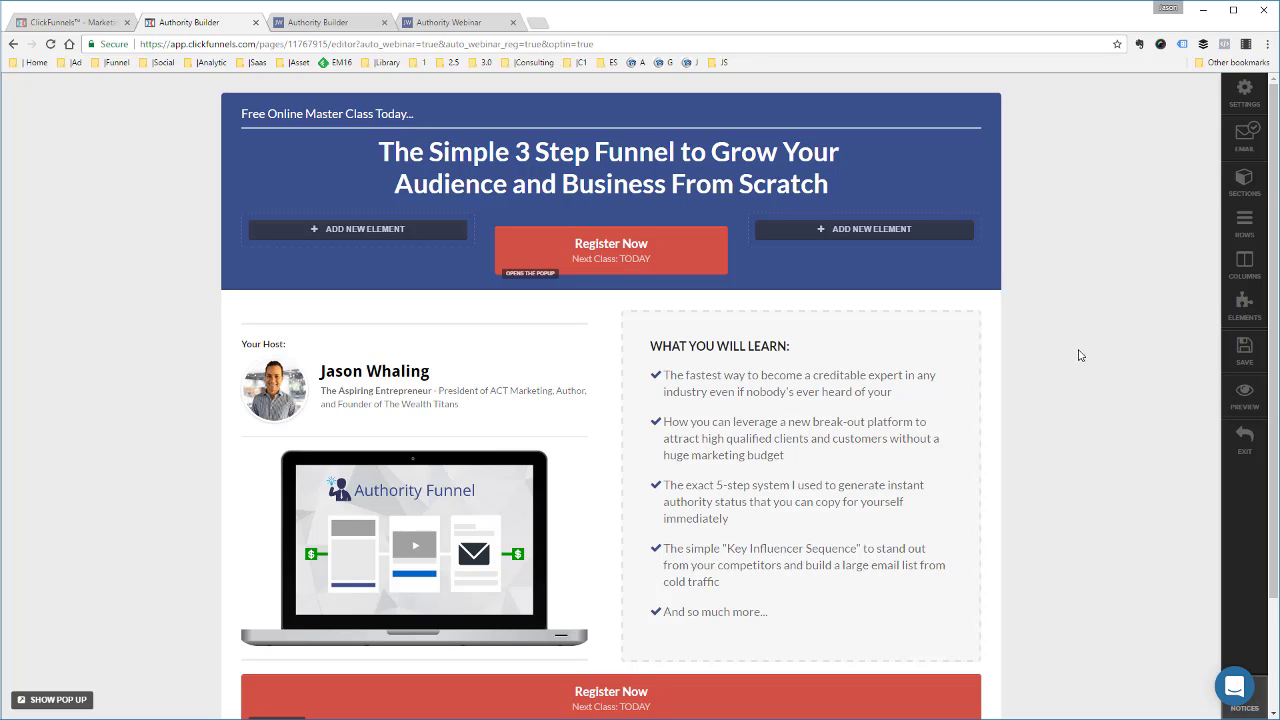
scroll(1079, 355, down, 2)
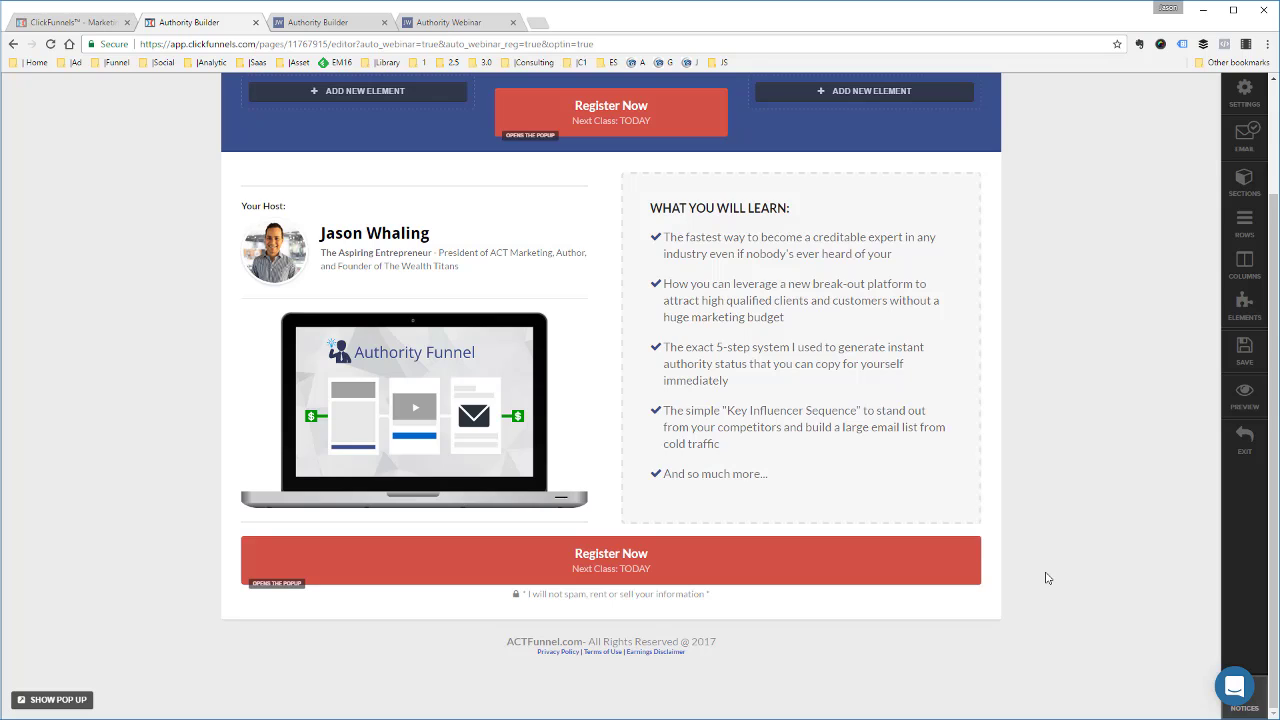
scroll(1050, 576, up, 2)
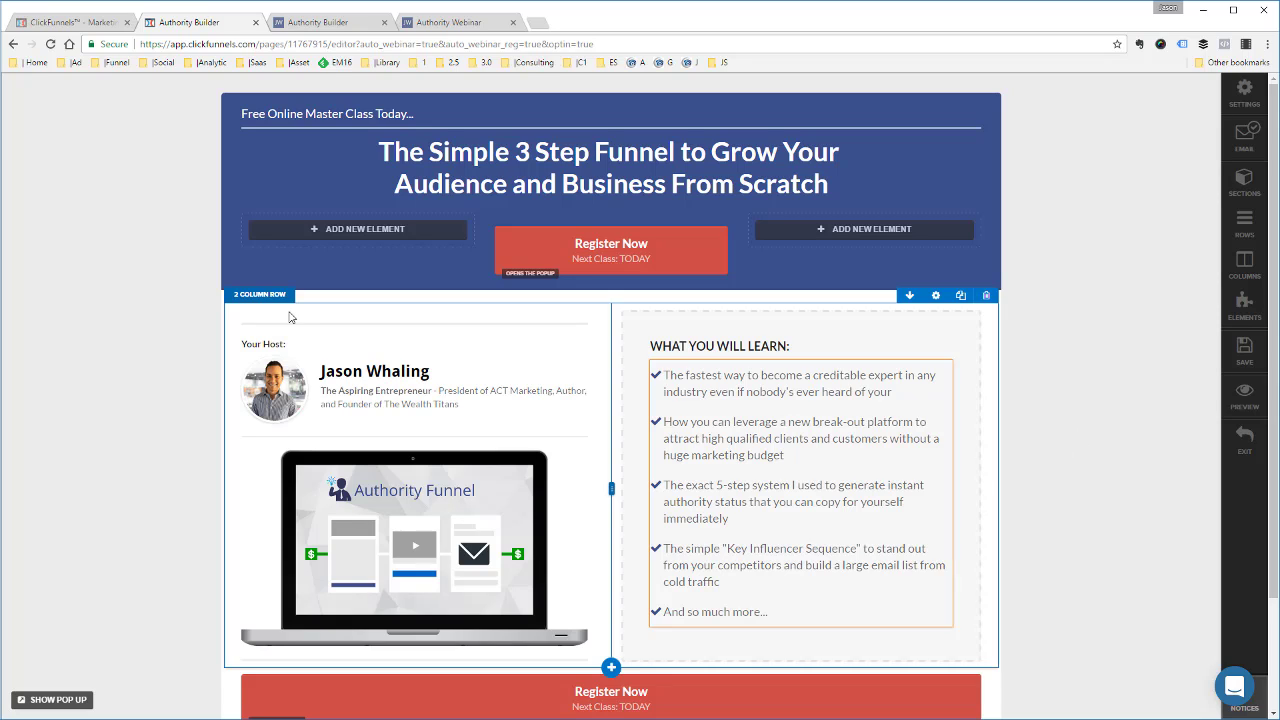
click(70, 22)
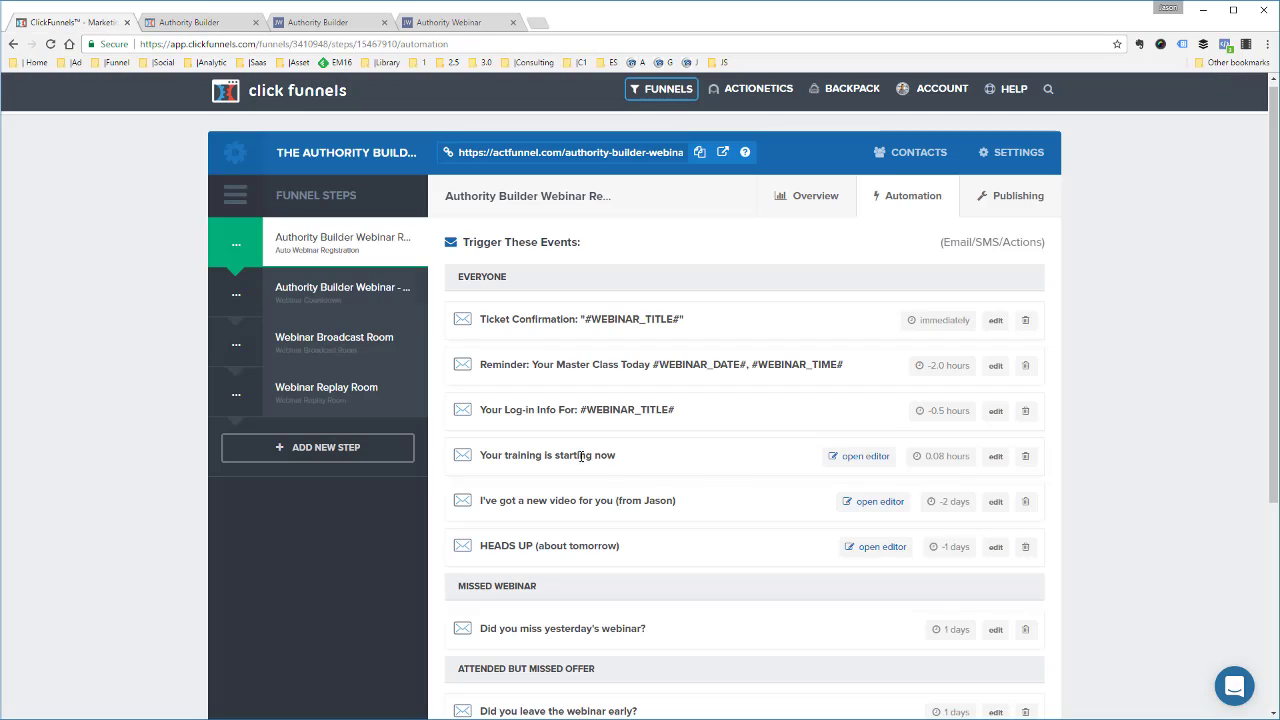
click(815, 200)
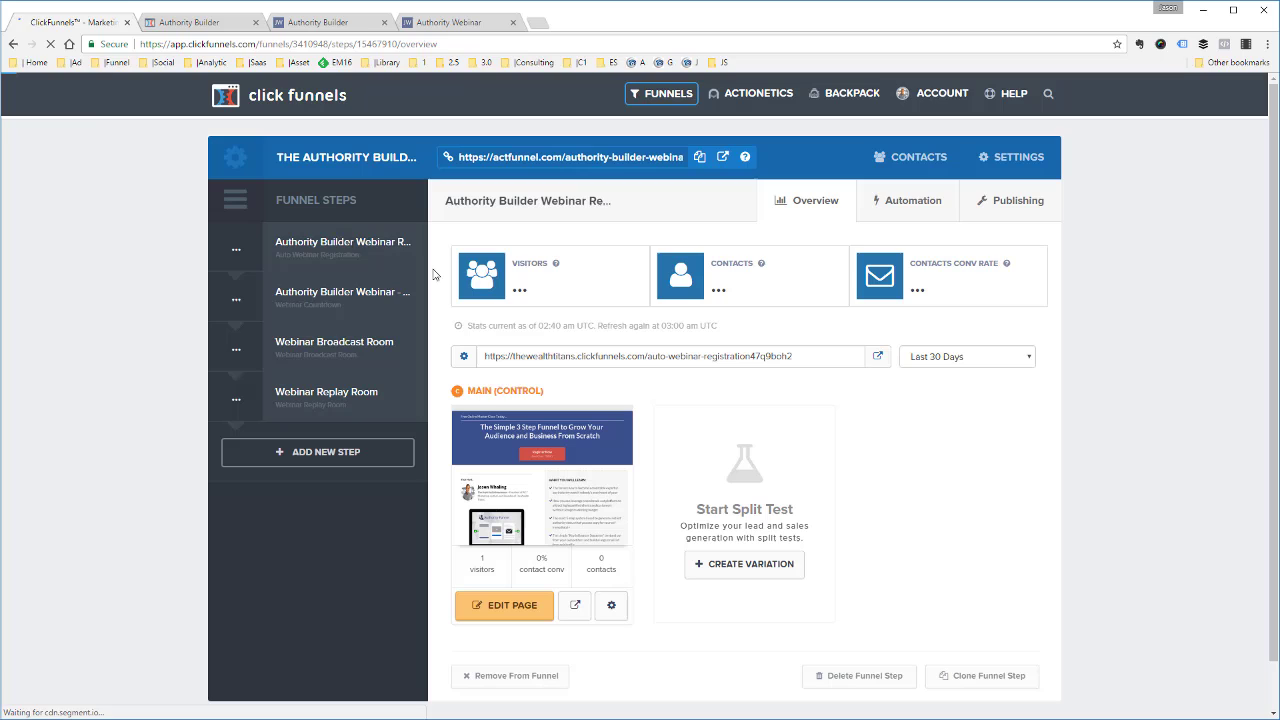
click(339, 240)
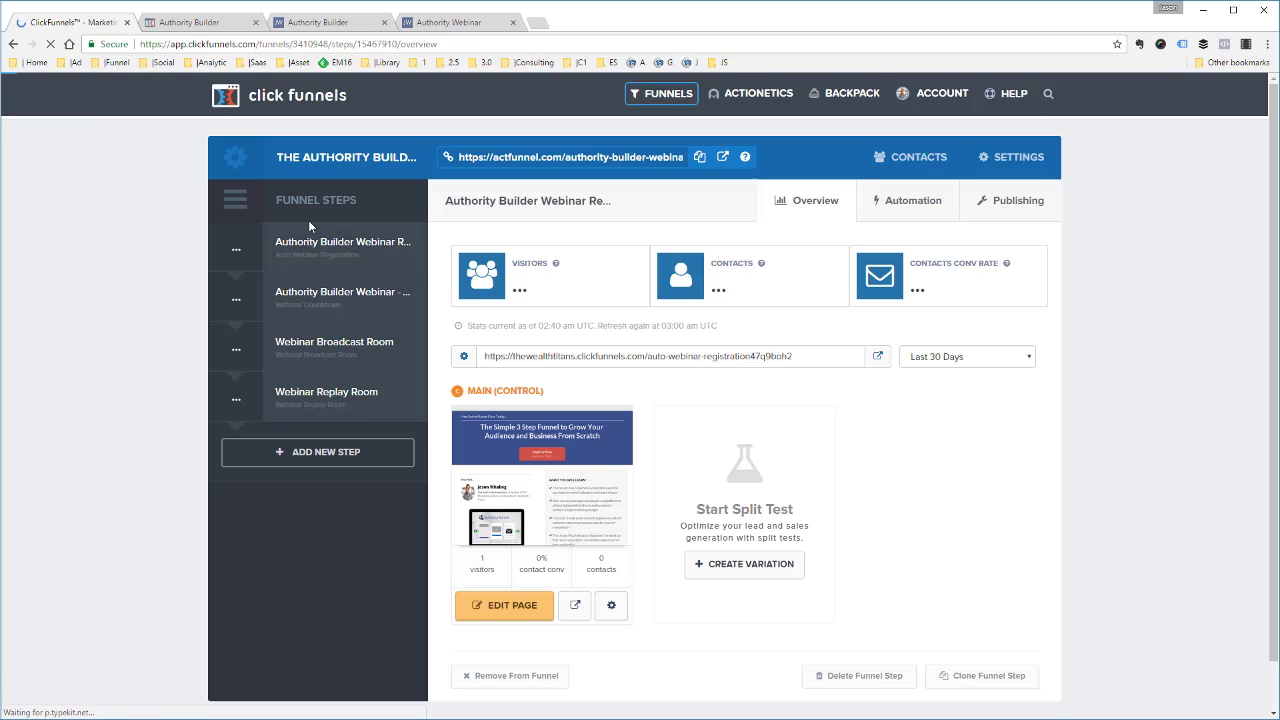